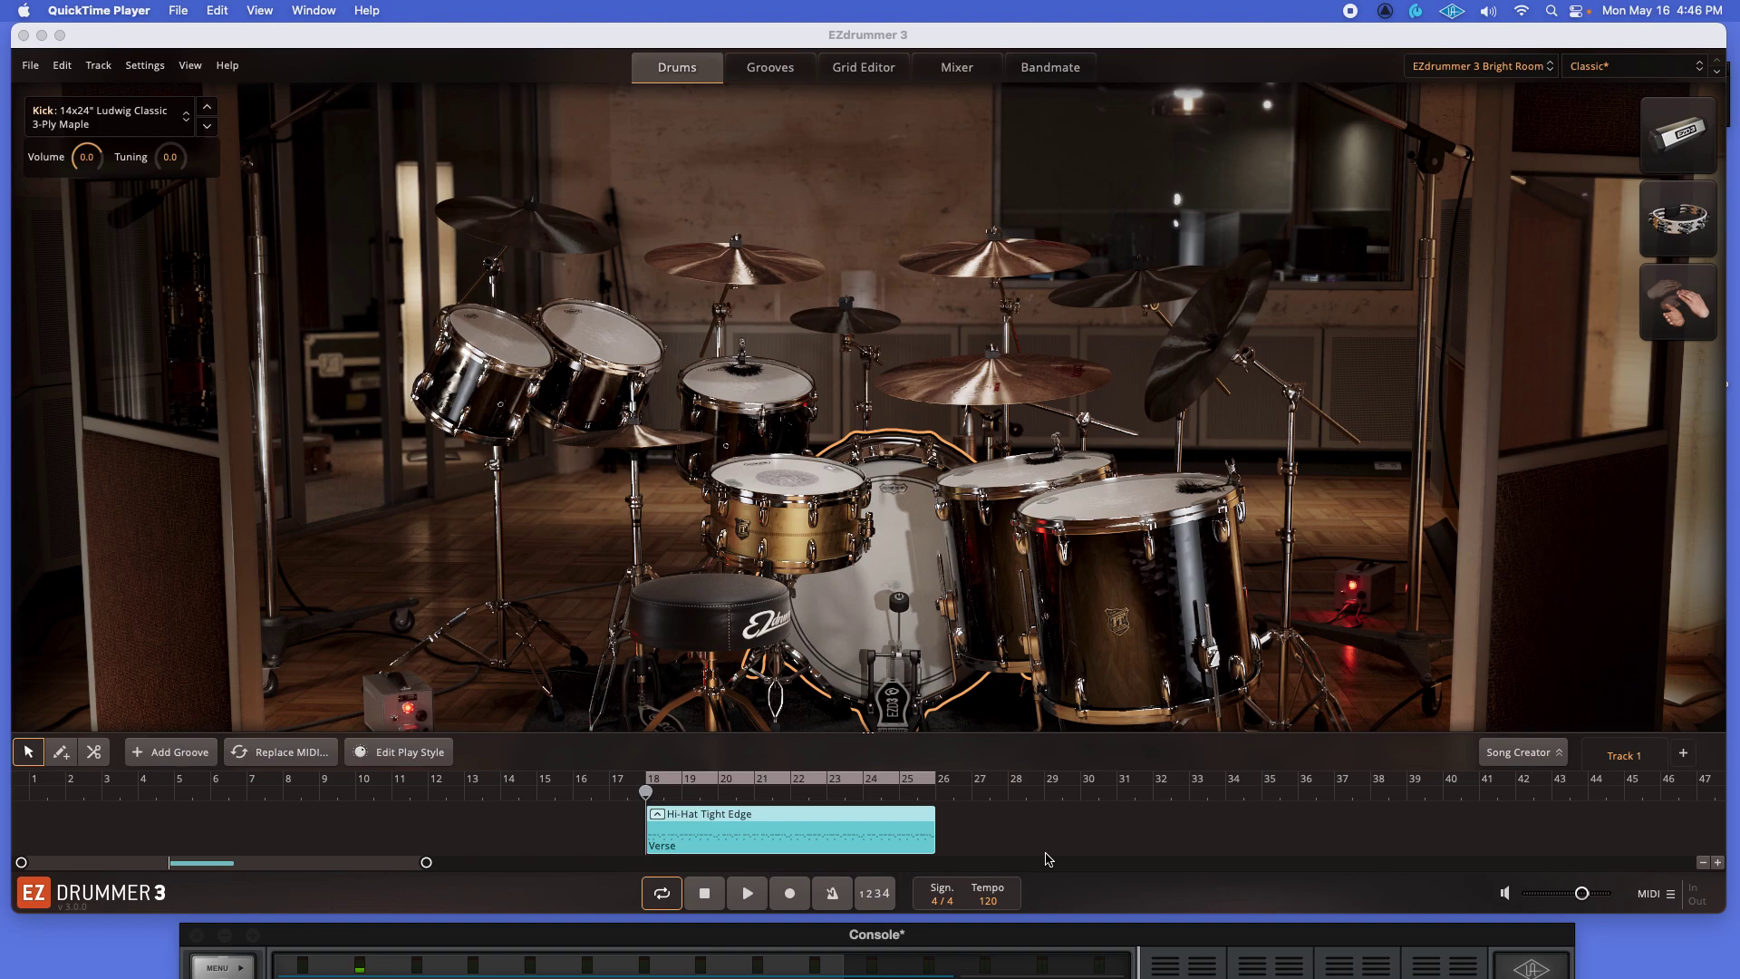
# Step: Open the Grid Editor for the Verse groove and select all its notes
pyautogui.click(885, 68)
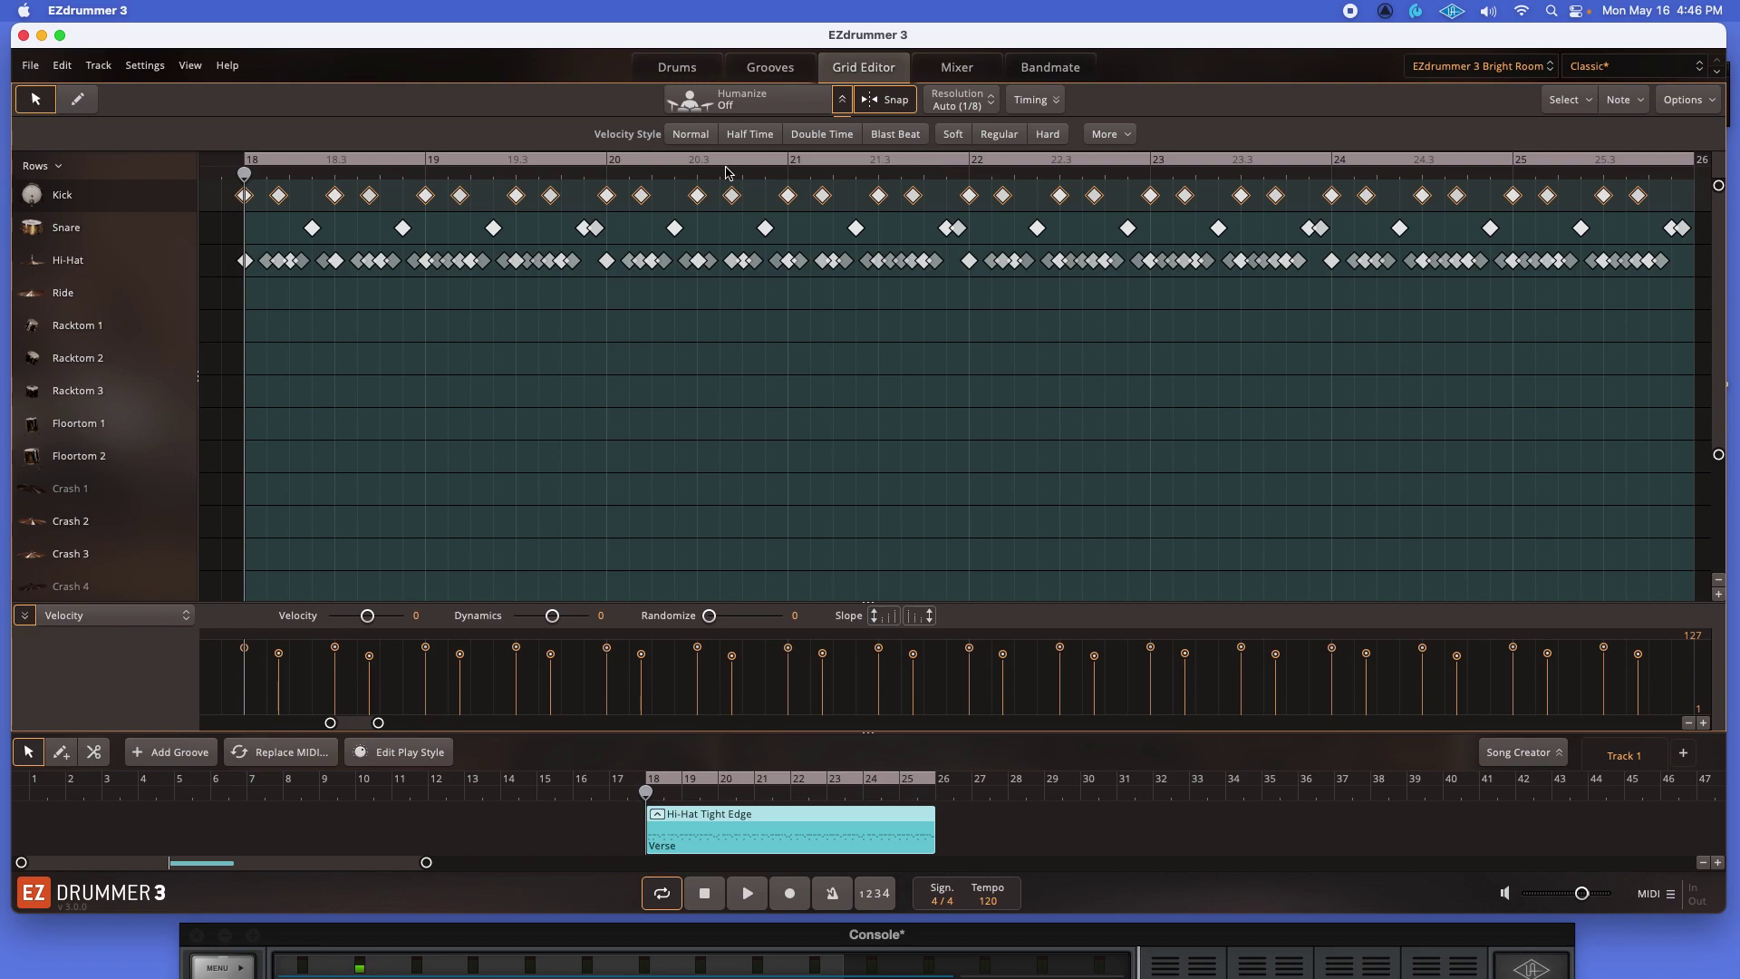
pyautogui.click(1579, 109)
pyautogui.click(1575, 136)
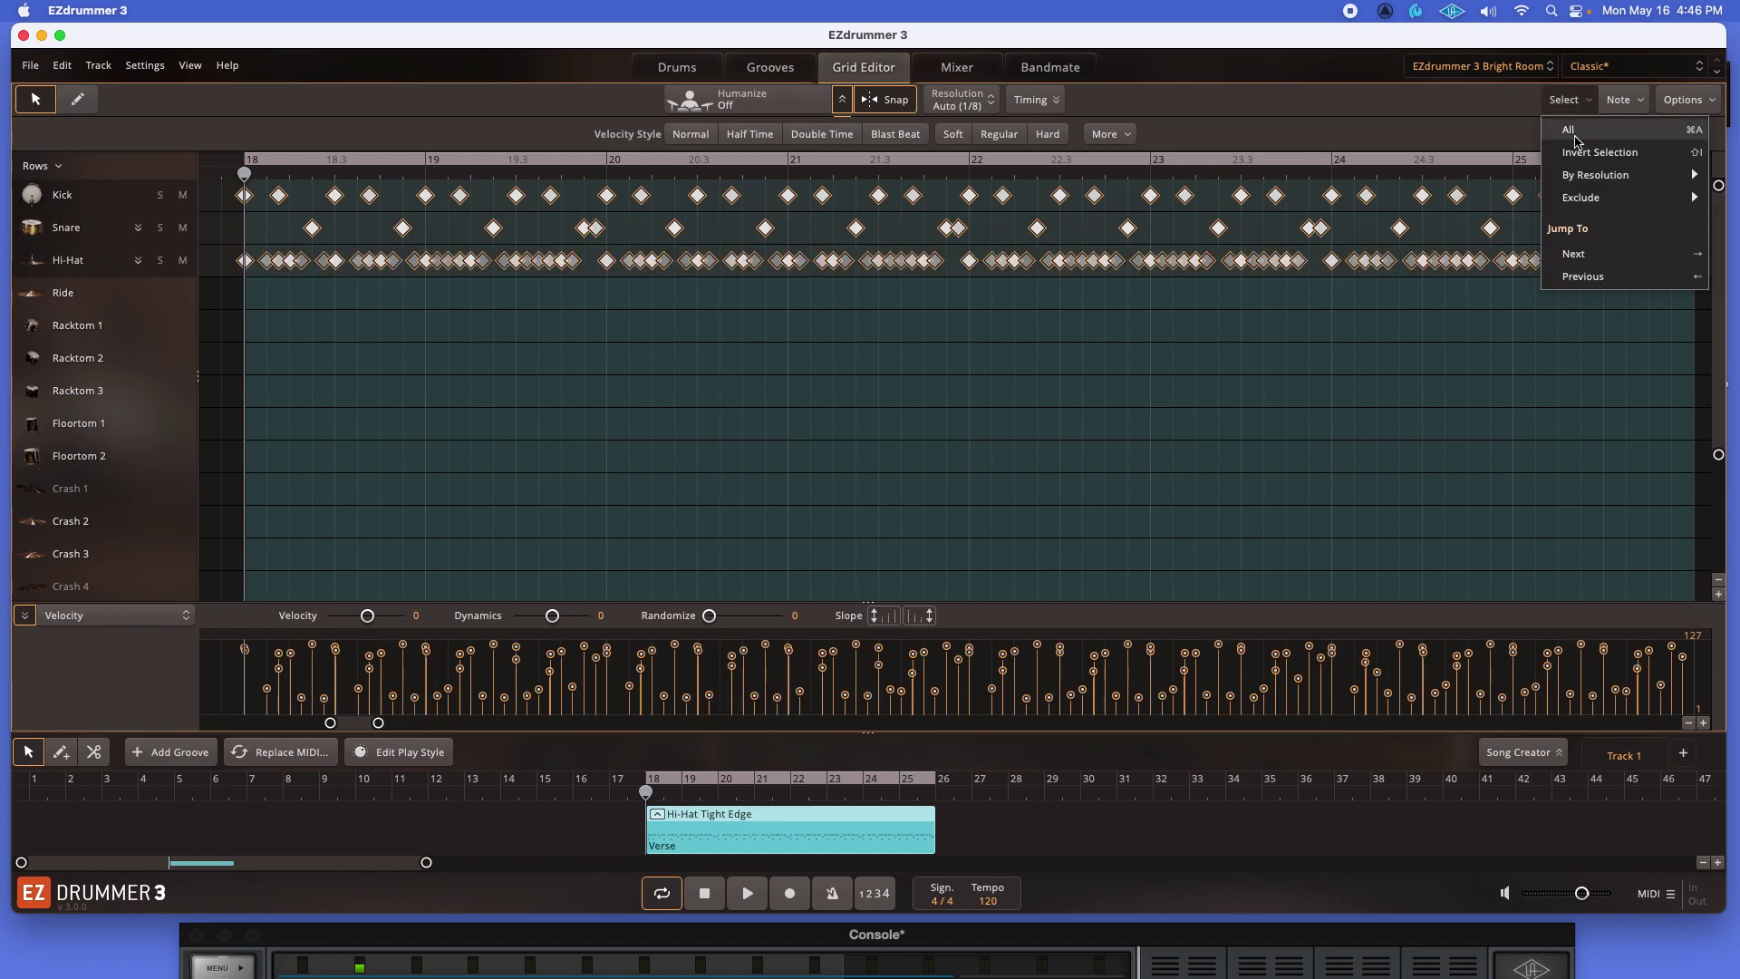
# Step: Select the Kick, Snare and Hi-Hat rows' notes in turn, ending back on Kick
pyautogui.click(1457, 101)
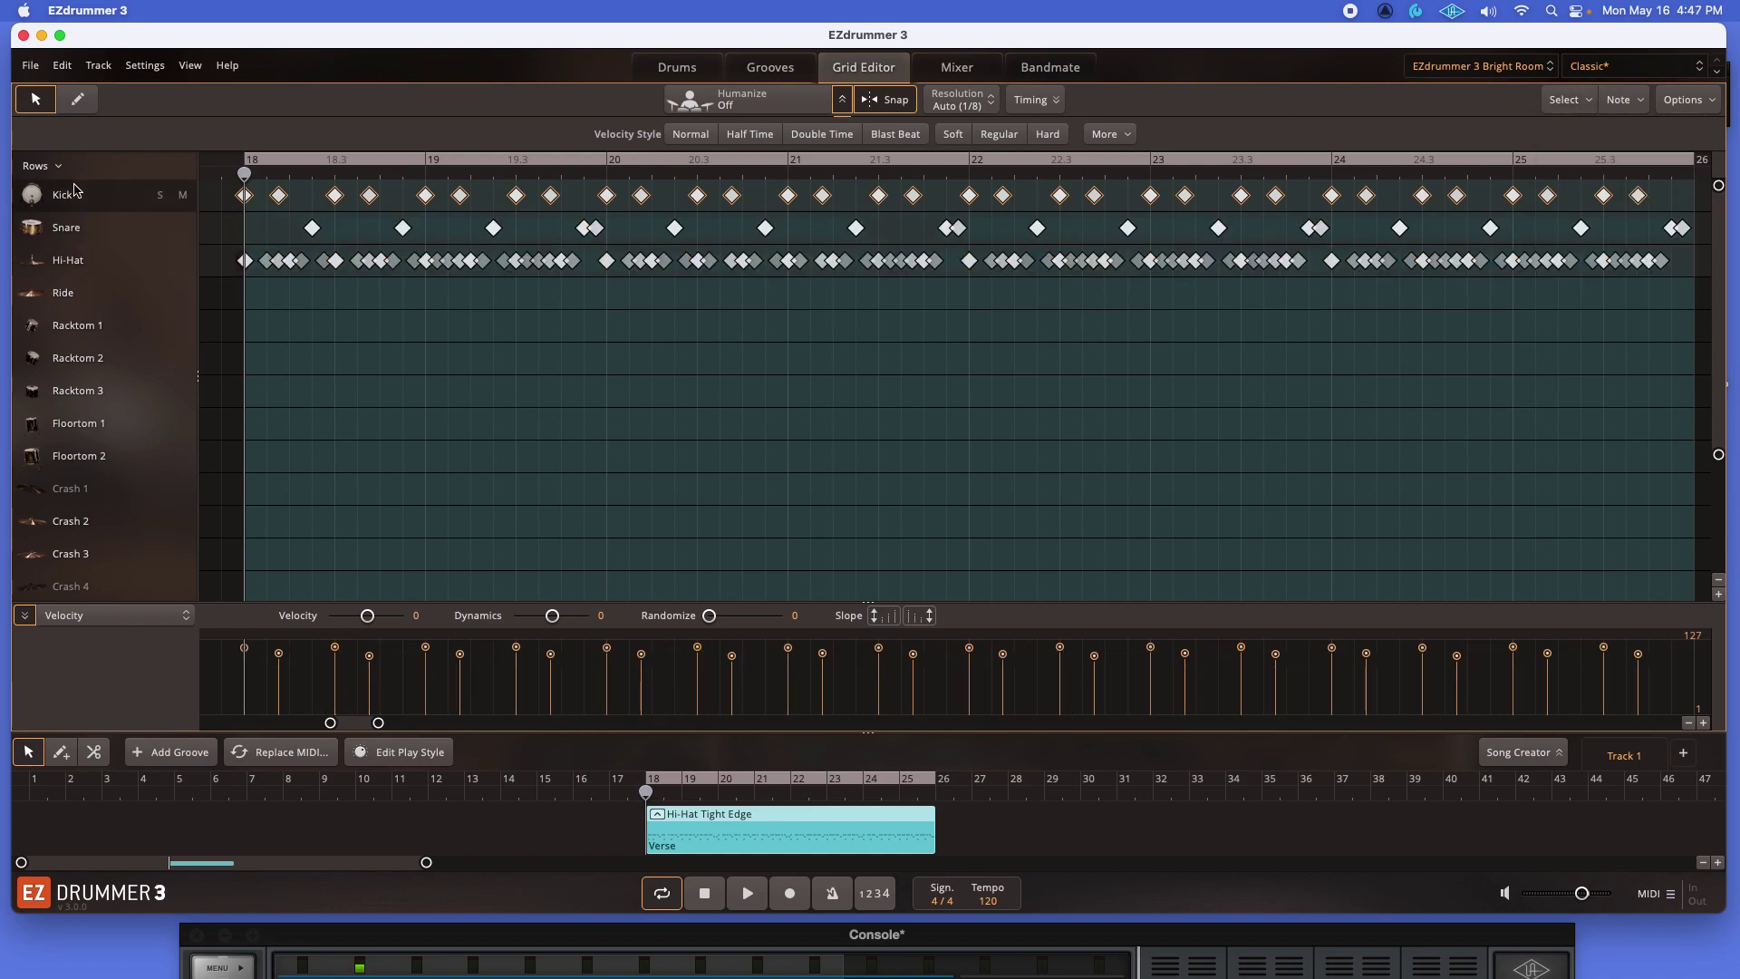
pyautogui.click(50, 228)
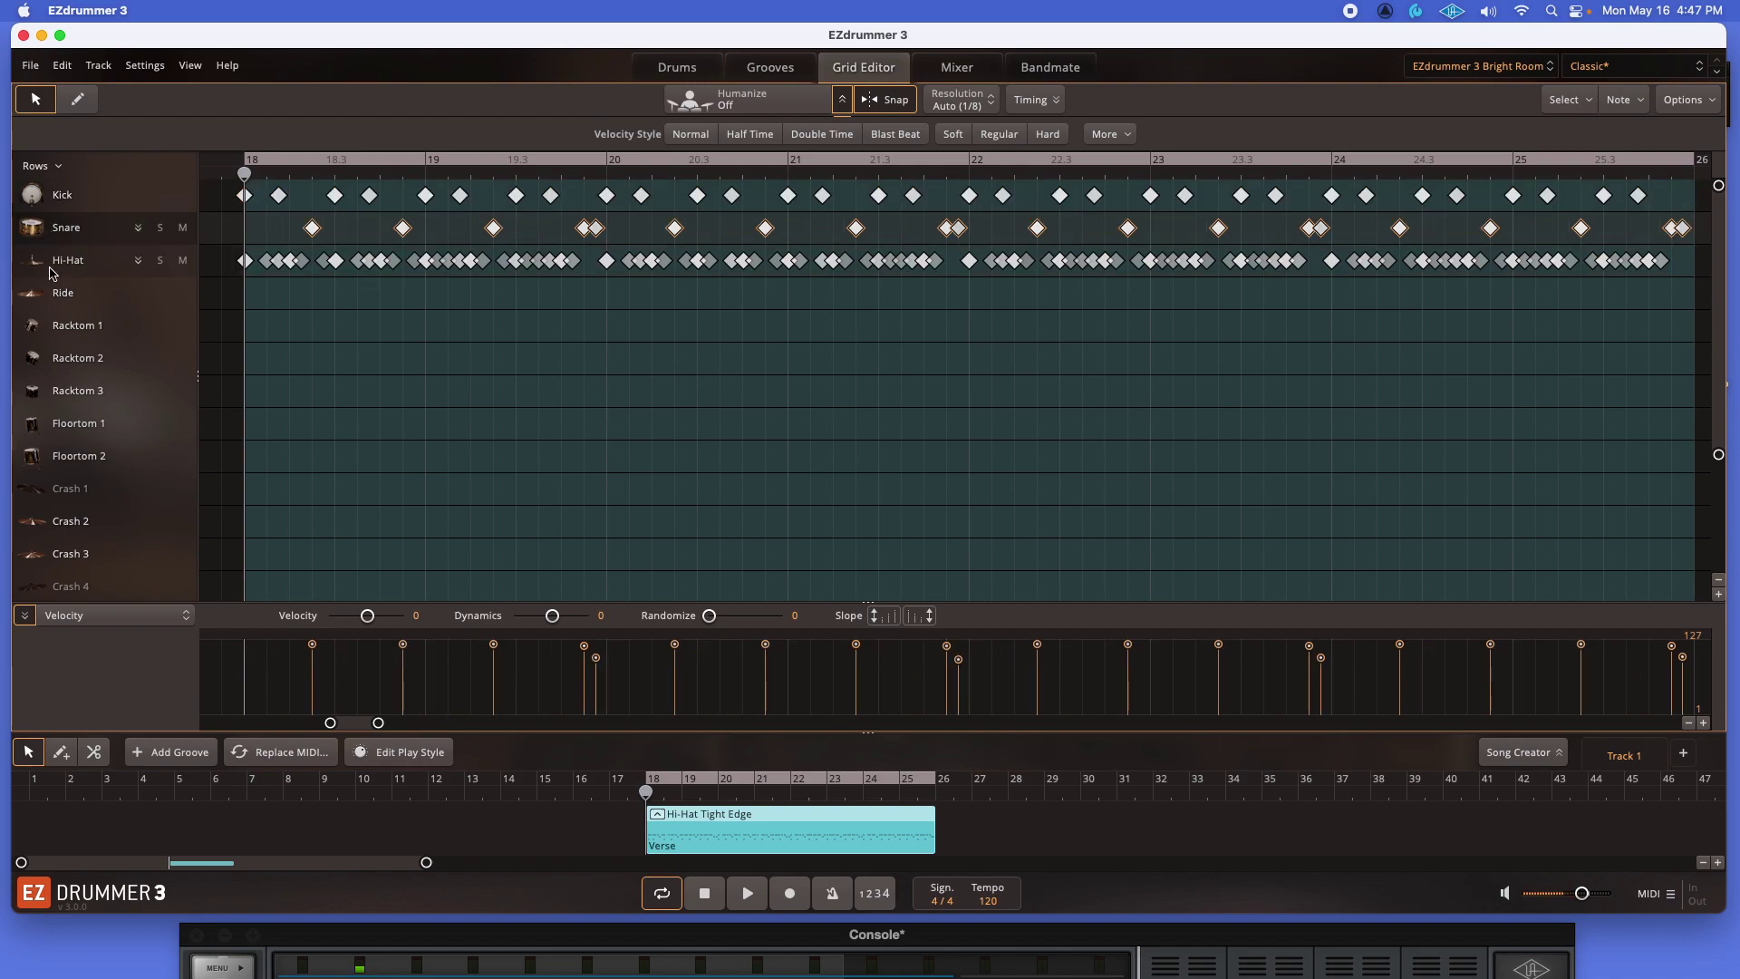
pyautogui.click(56, 263)
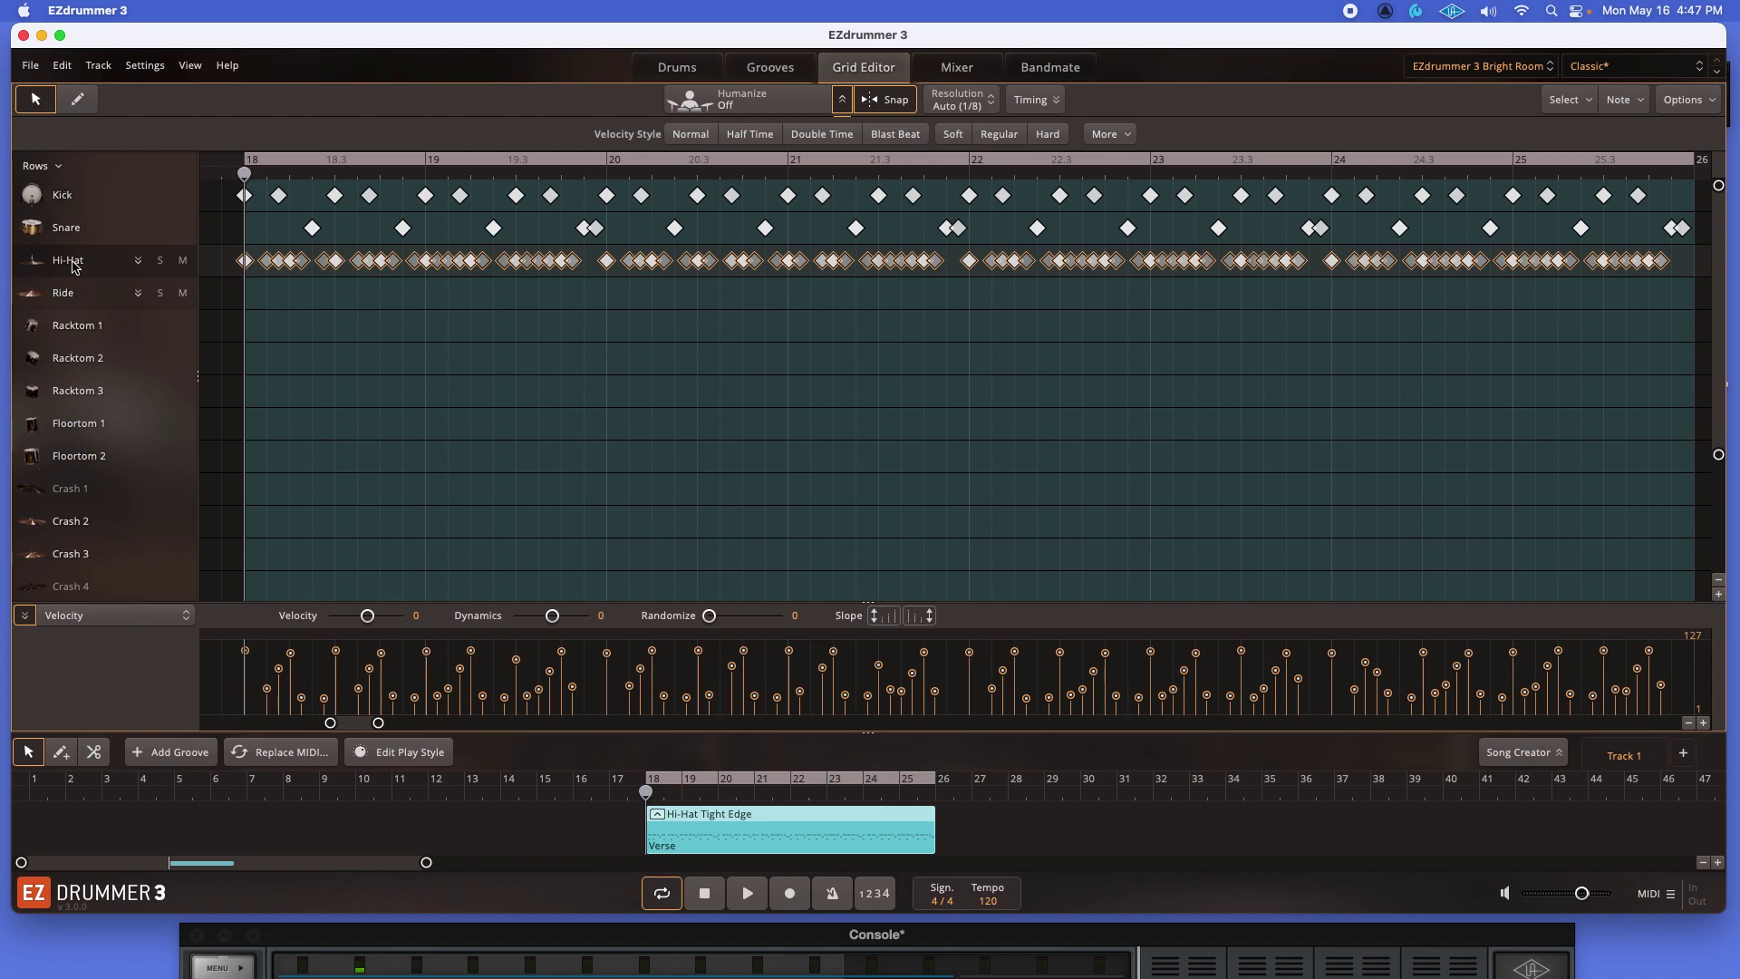
pyautogui.click(61, 198)
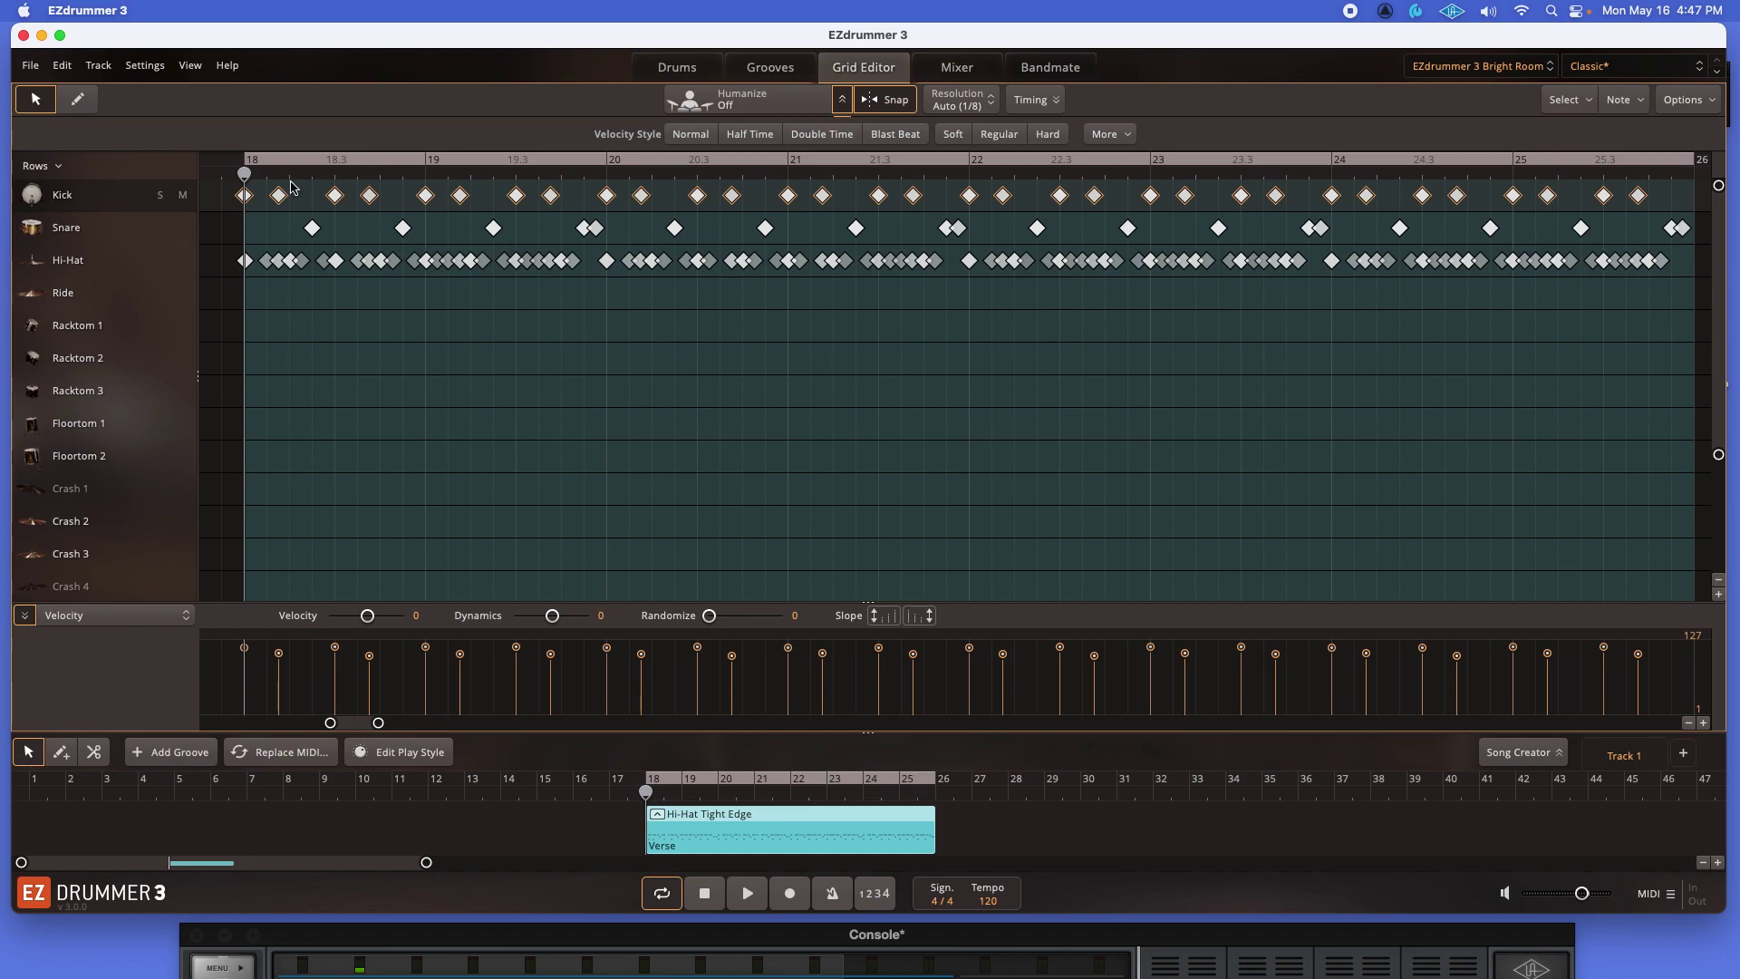
pyautogui.click(65, 199)
pyautogui.click(160, 195)
pyautogui.press('space')
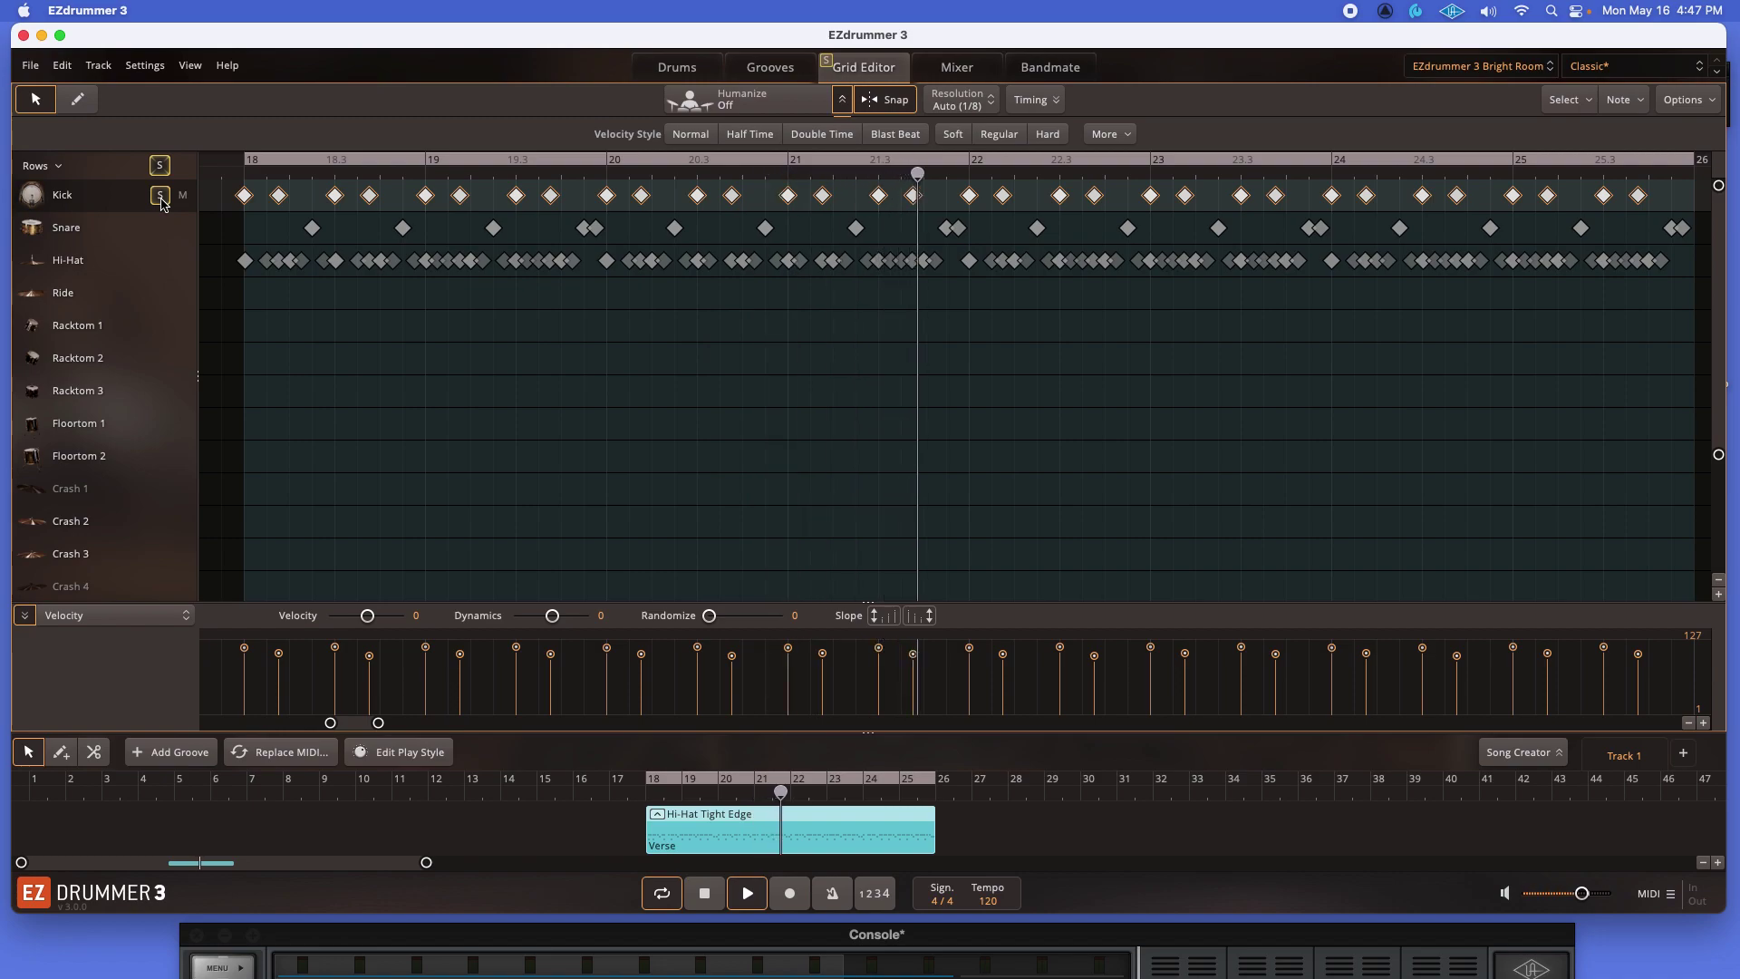
pyautogui.press('space')
pyautogui.click(160, 197)
pyautogui.press('space')
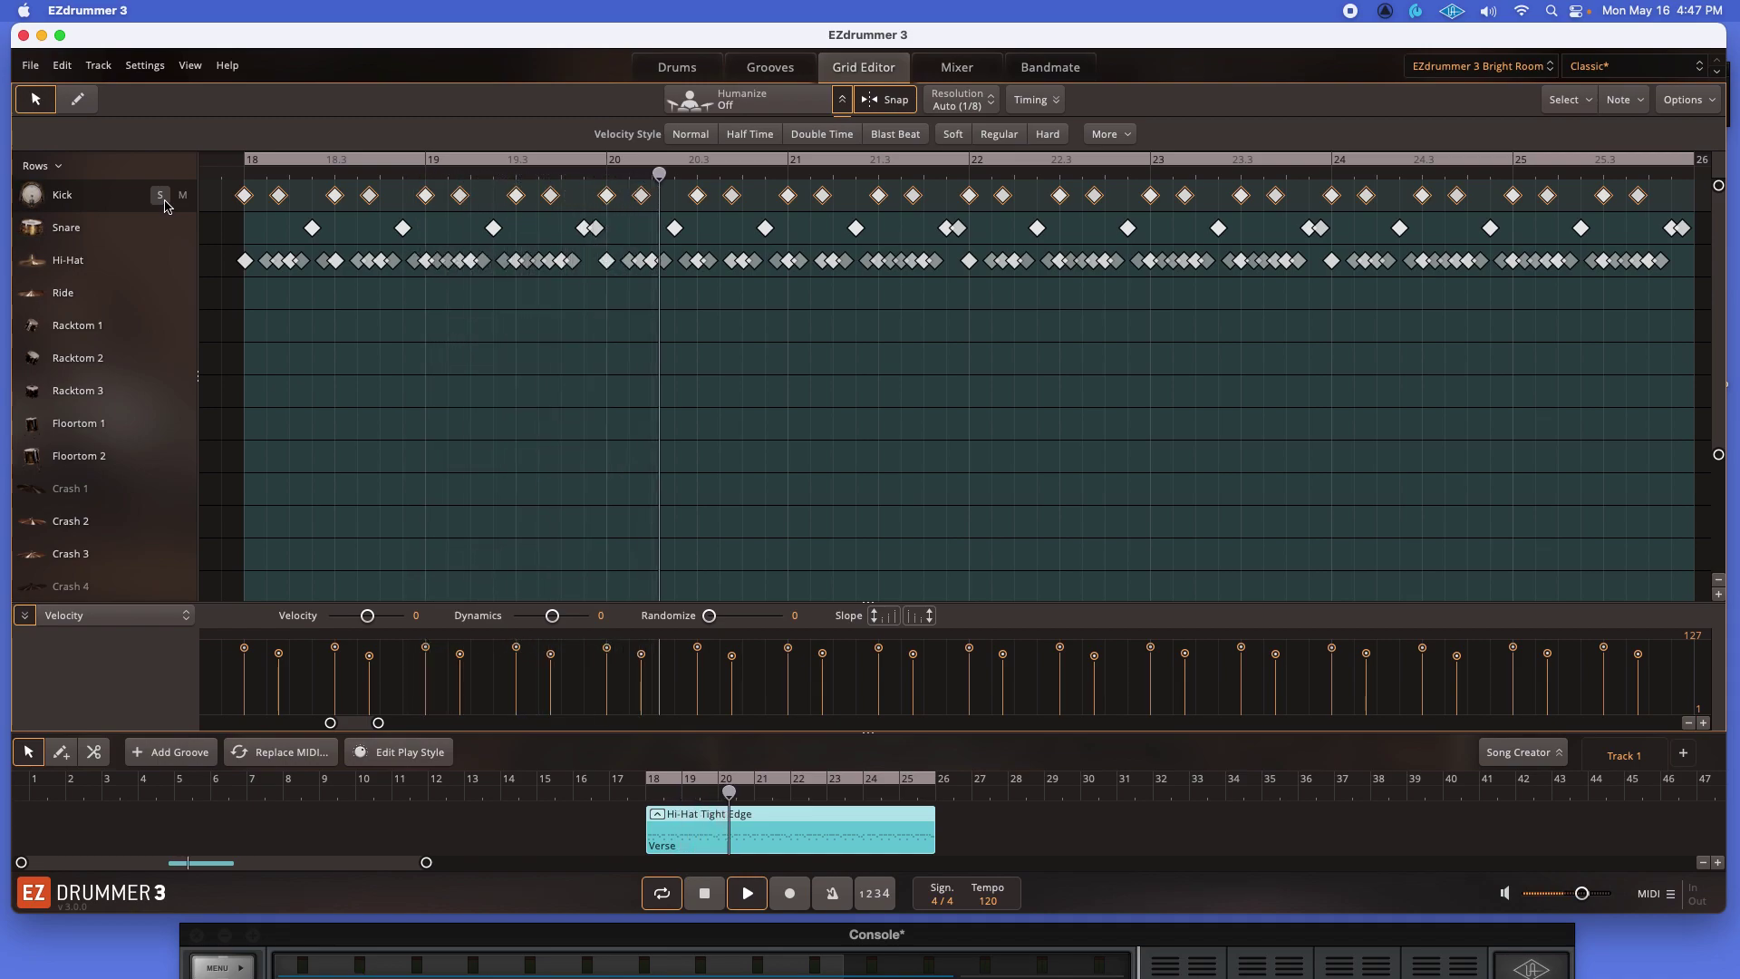
pyautogui.press('space')
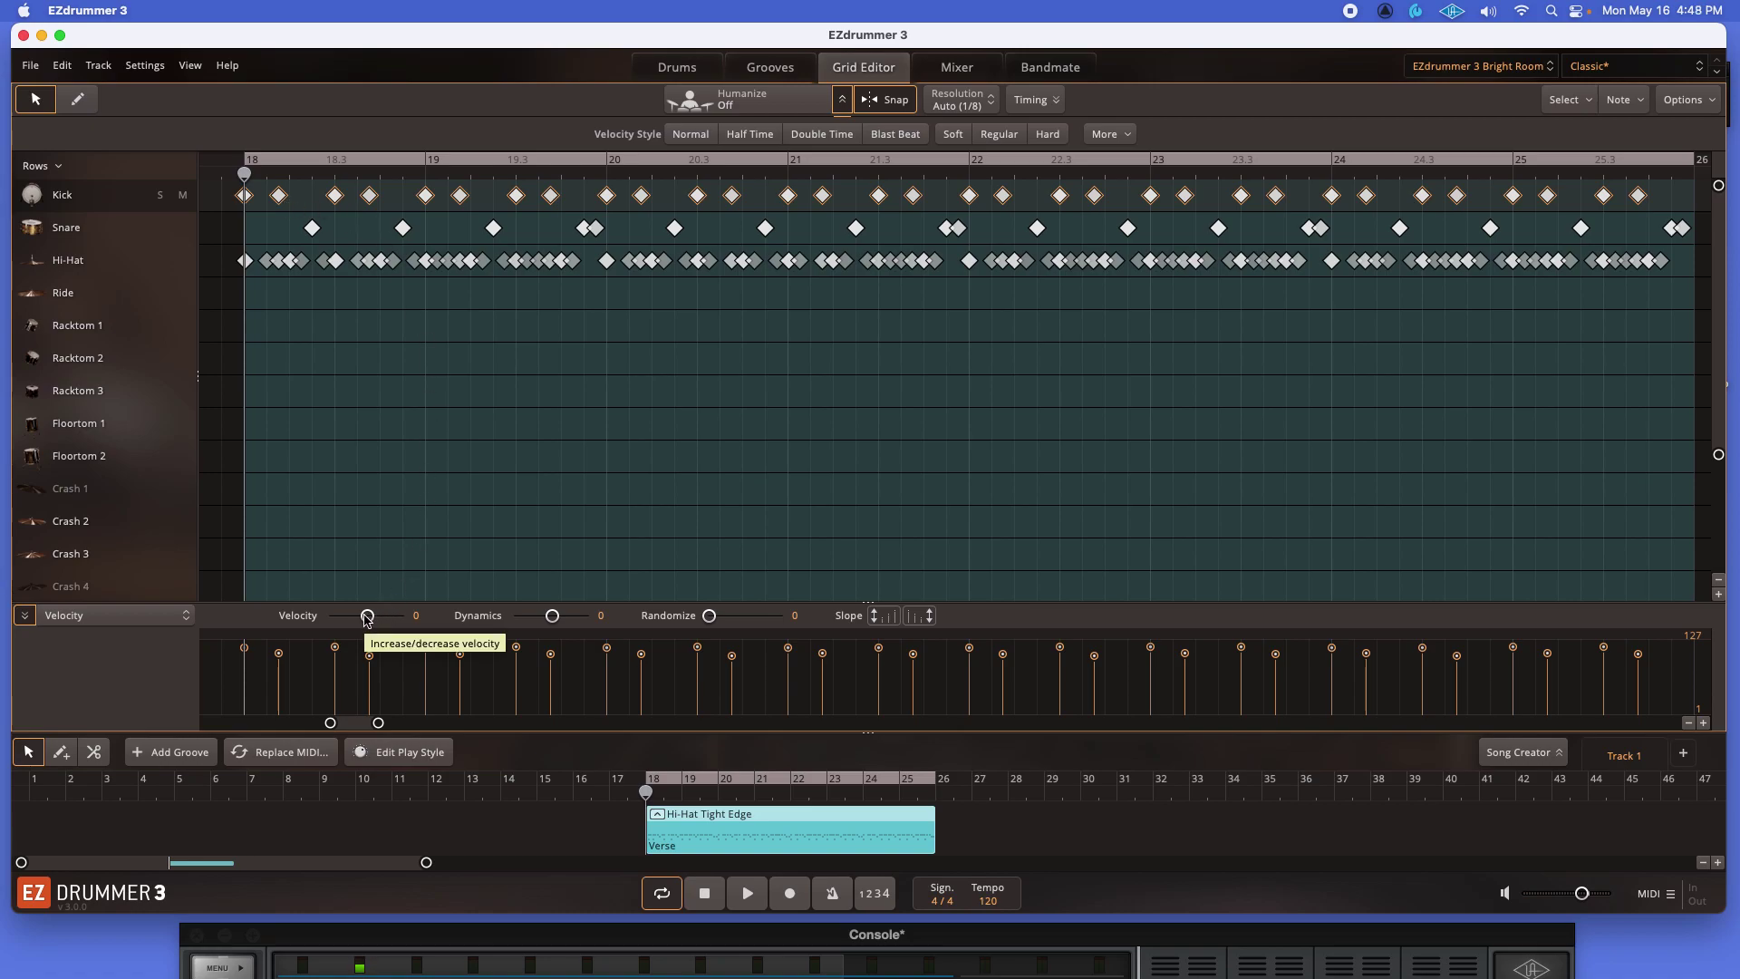
# Step: Try the kick Velocity slider at 127, reset it to 0, then set it to 13
pyautogui.moveTo(366, 619); pyautogui.dragTo(403, 619)
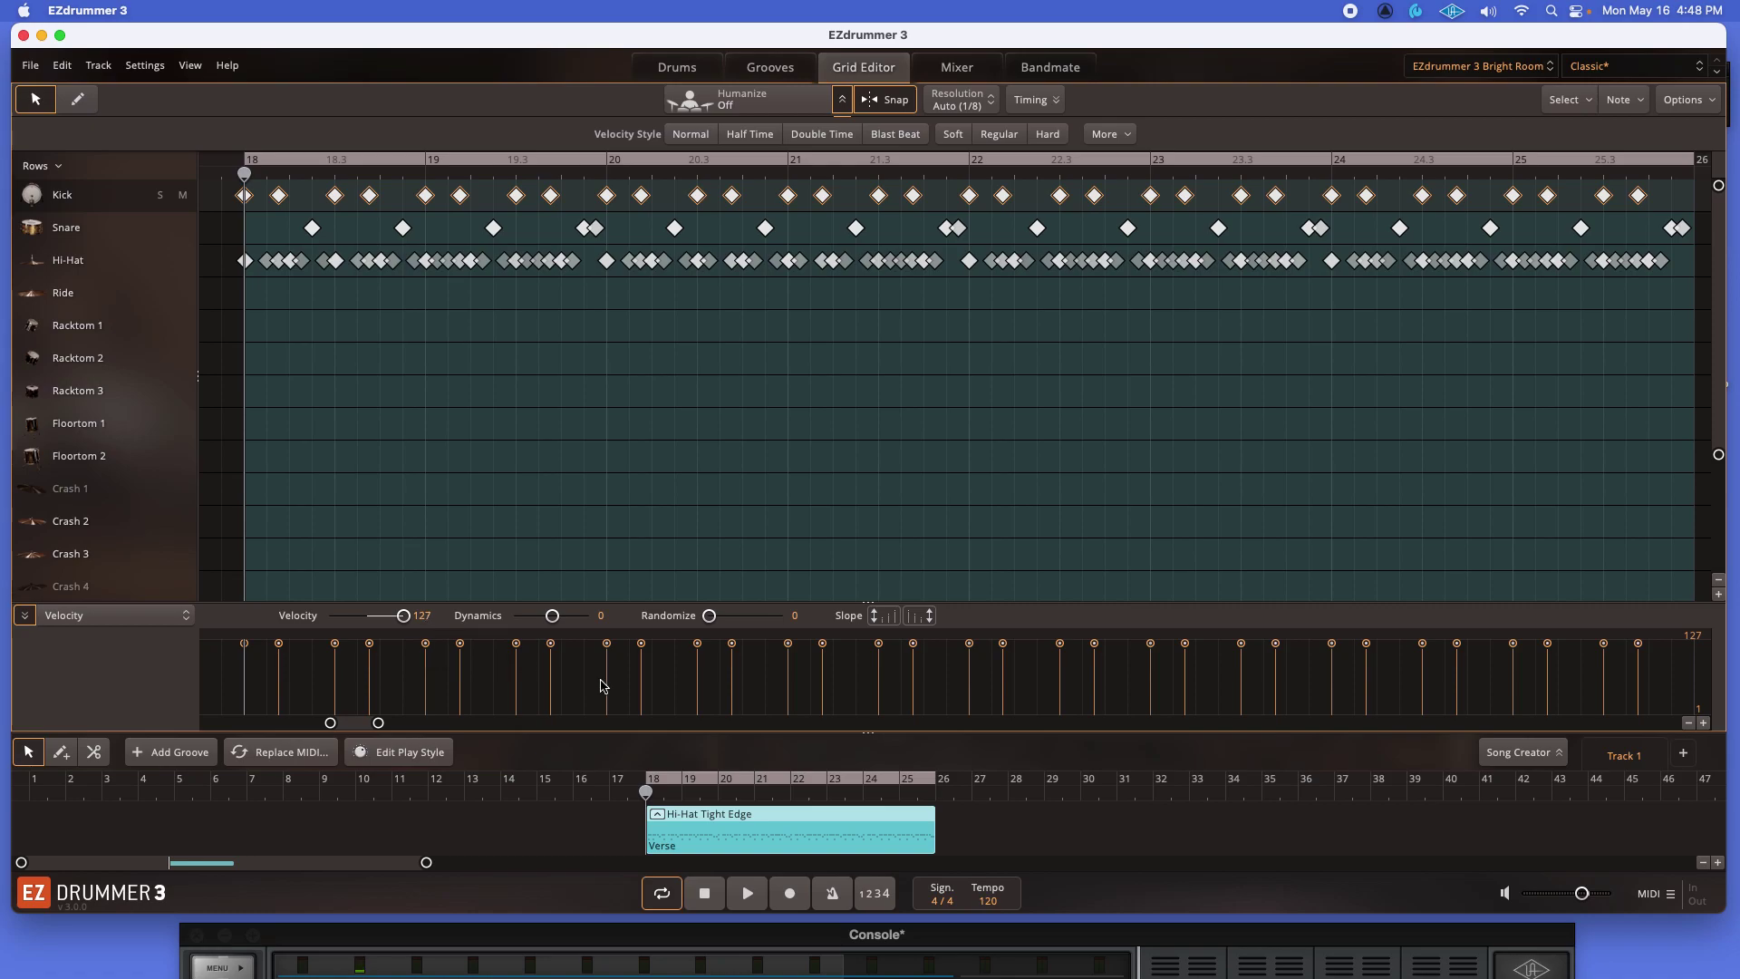
pyautogui.doubleClick(404, 616)
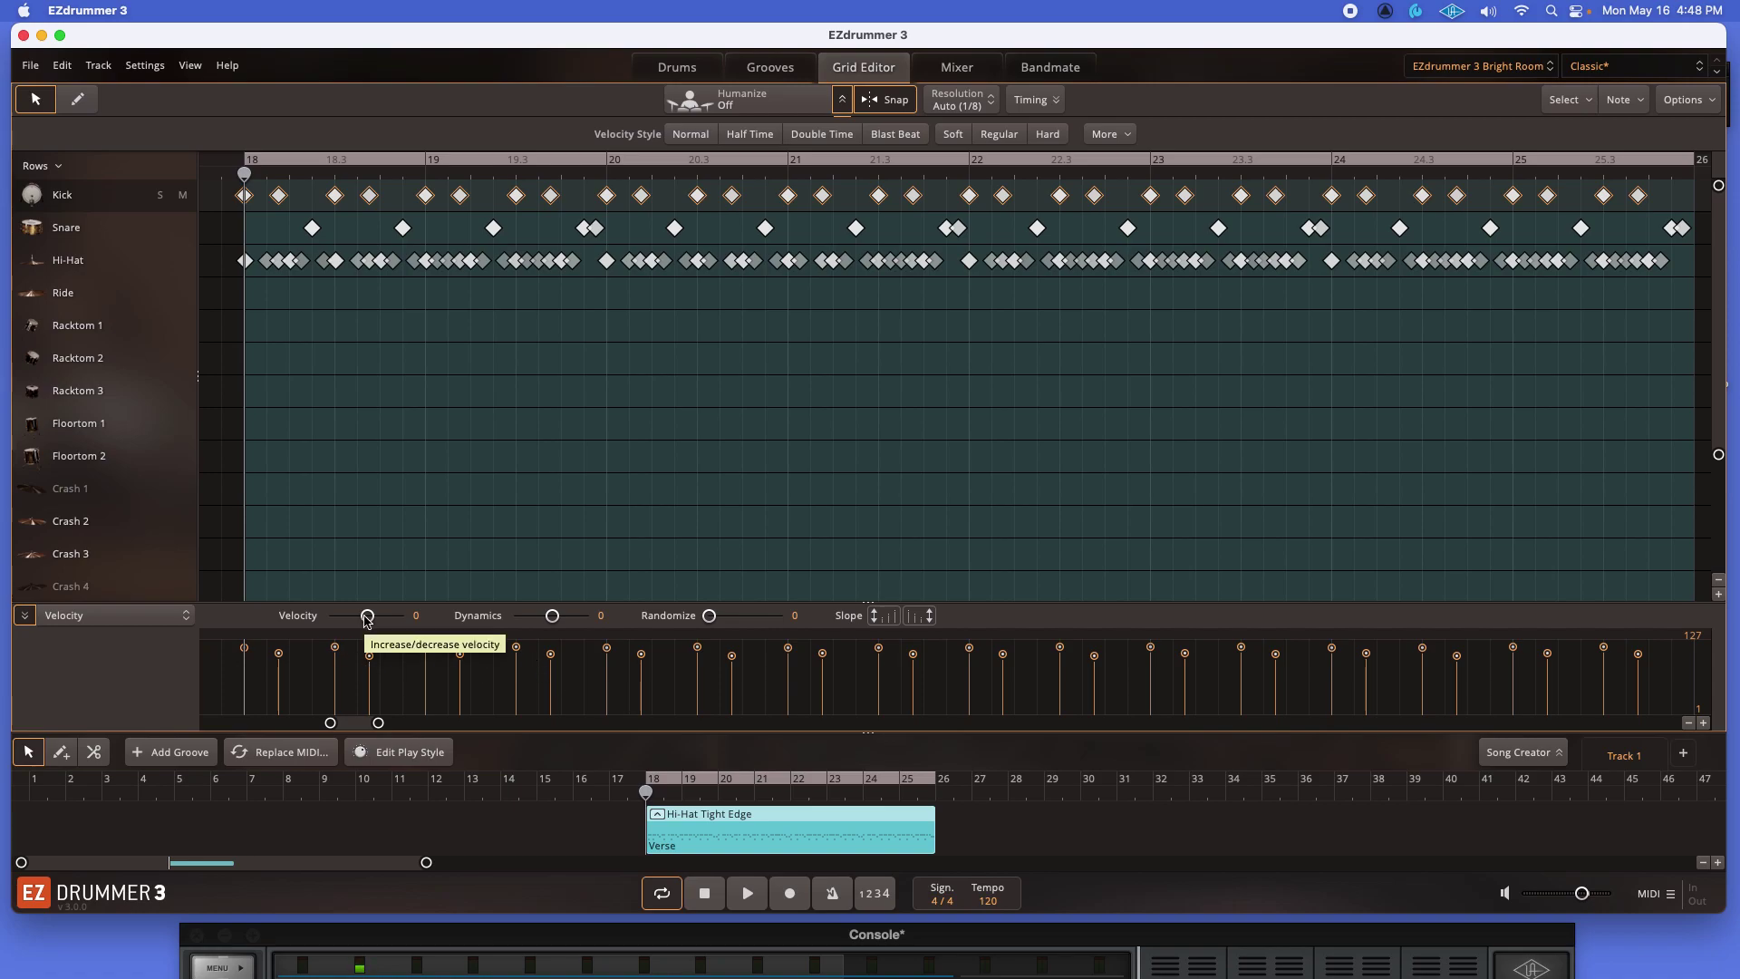
pyautogui.moveTo(366, 616); pyautogui.dragTo(410, 627)
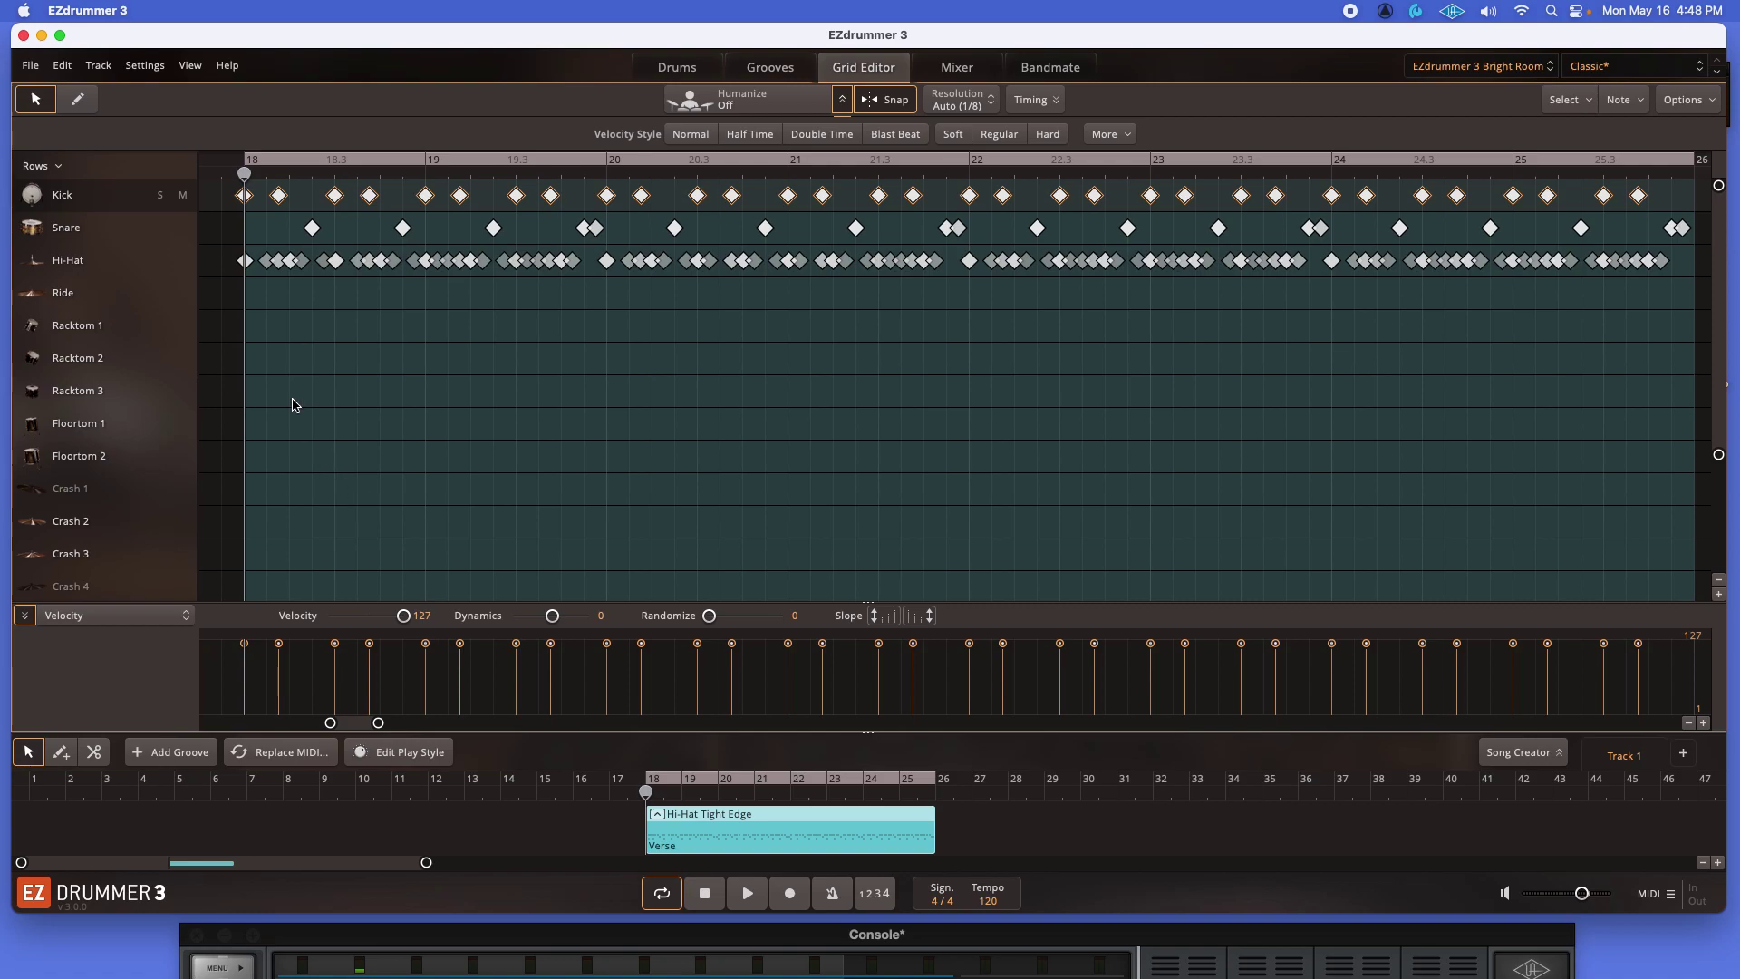
# Step: Solo the Kick row and push all kick velocities to 127 while the loop plays
pyautogui.click(160, 195)
pyautogui.press('space')
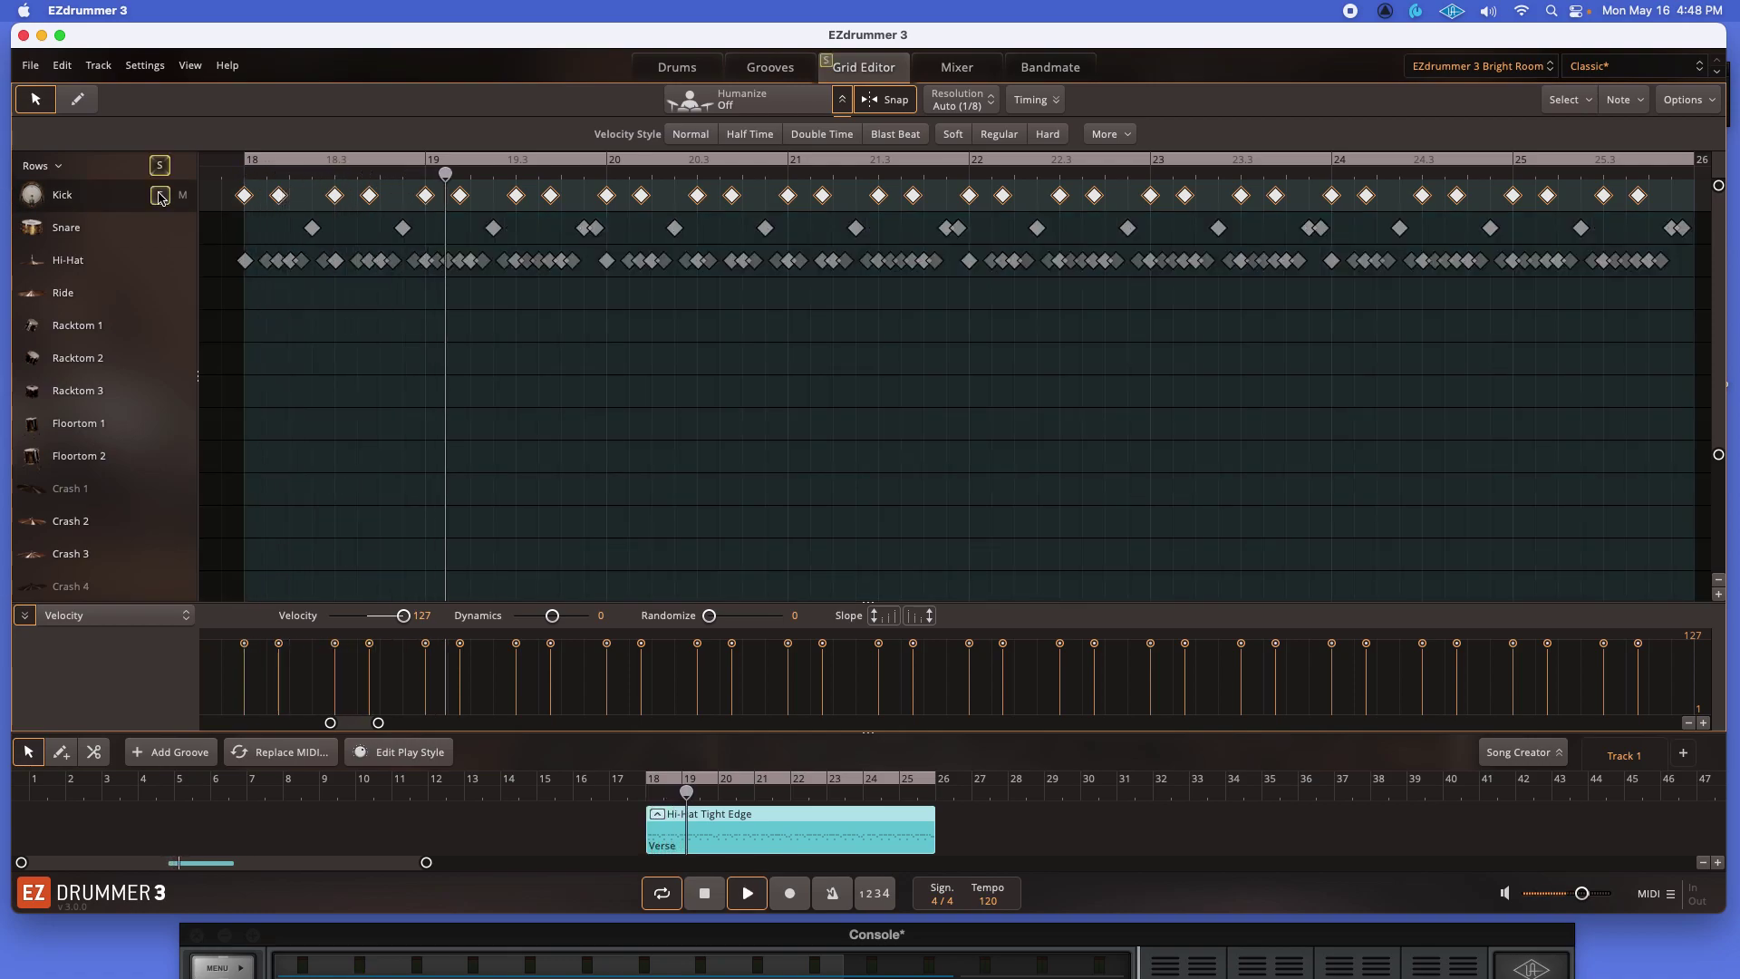
pyautogui.moveTo(409, 622); pyautogui.dragTo(412, 620)
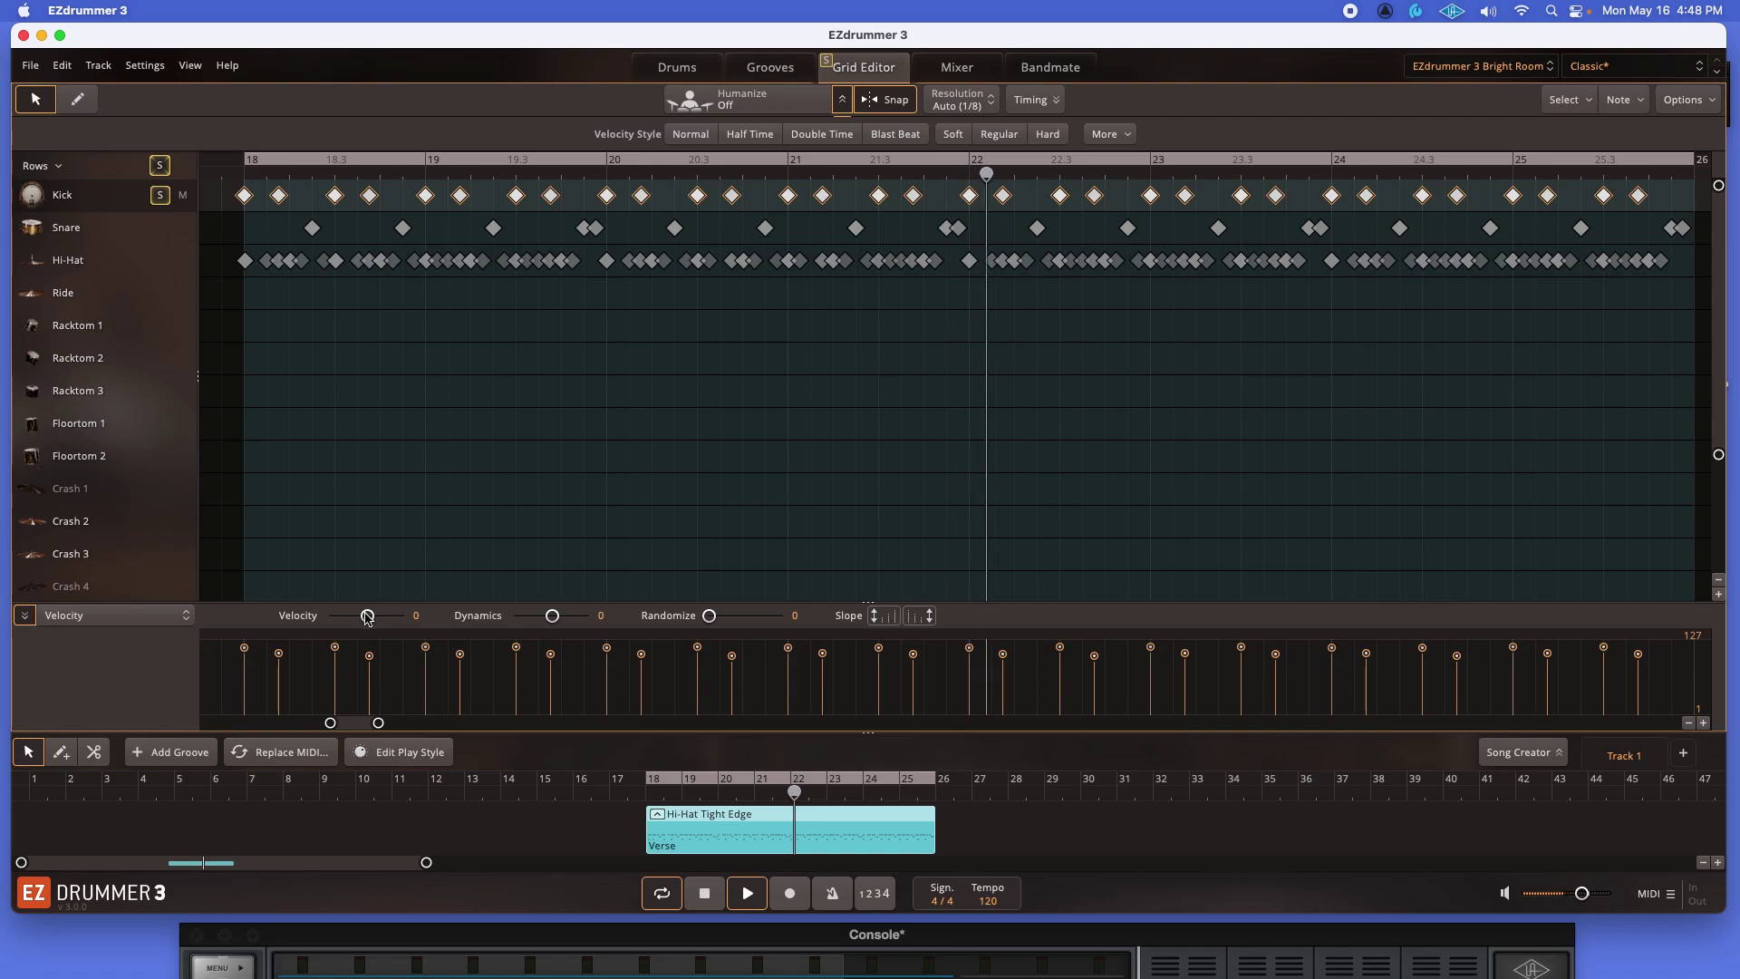
pyautogui.moveTo(409, 622); pyautogui.dragTo(492, 622)
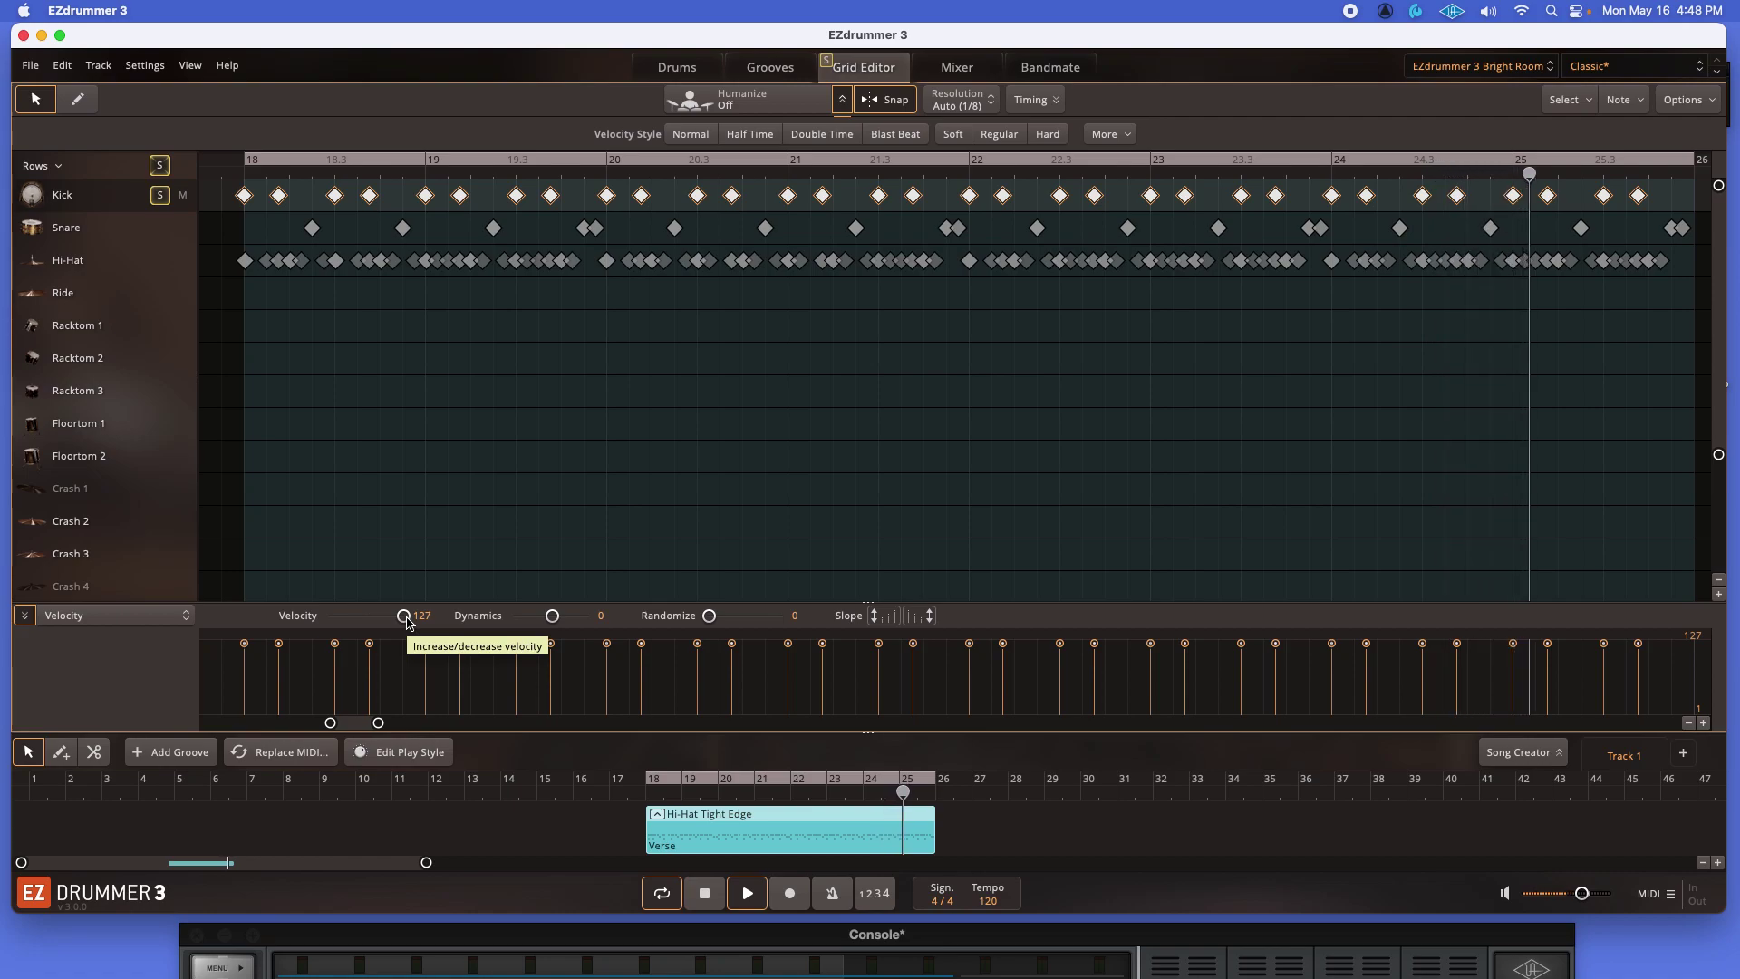
pyautogui.press('space')
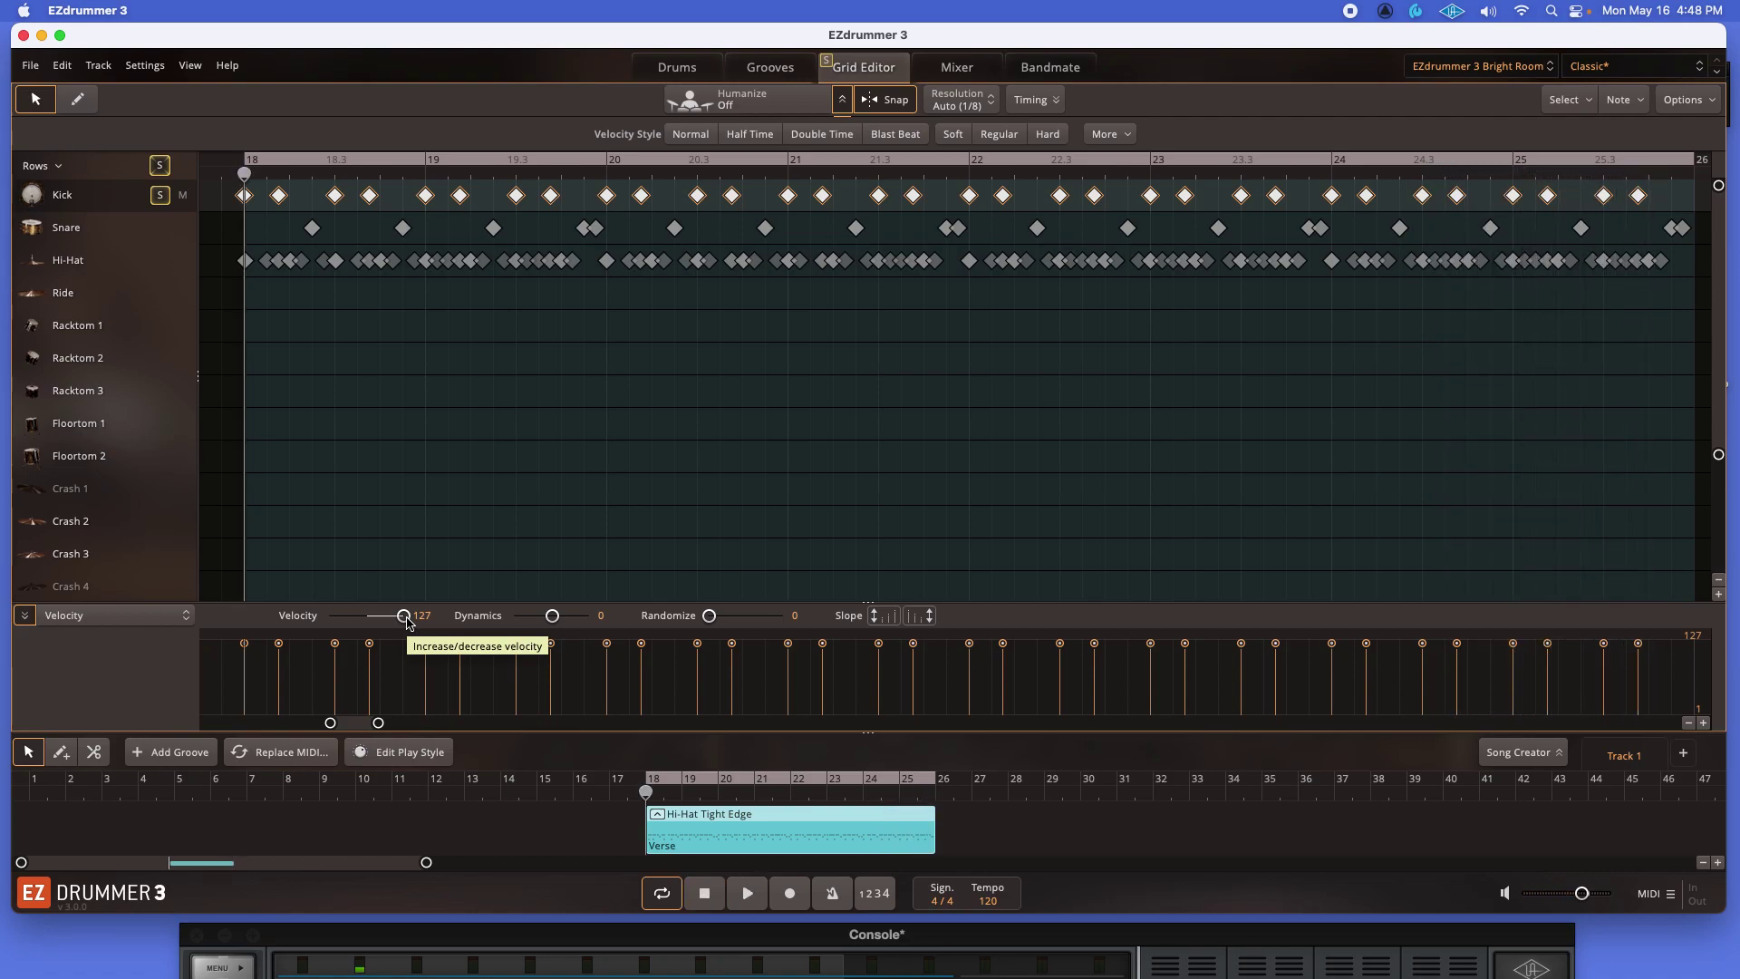
# Step: Reset the kick Velocity to 0, widen Dynamics to 19, and start playback
pyautogui.moveTo(407, 621); pyautogui.dragTo(410, 621)
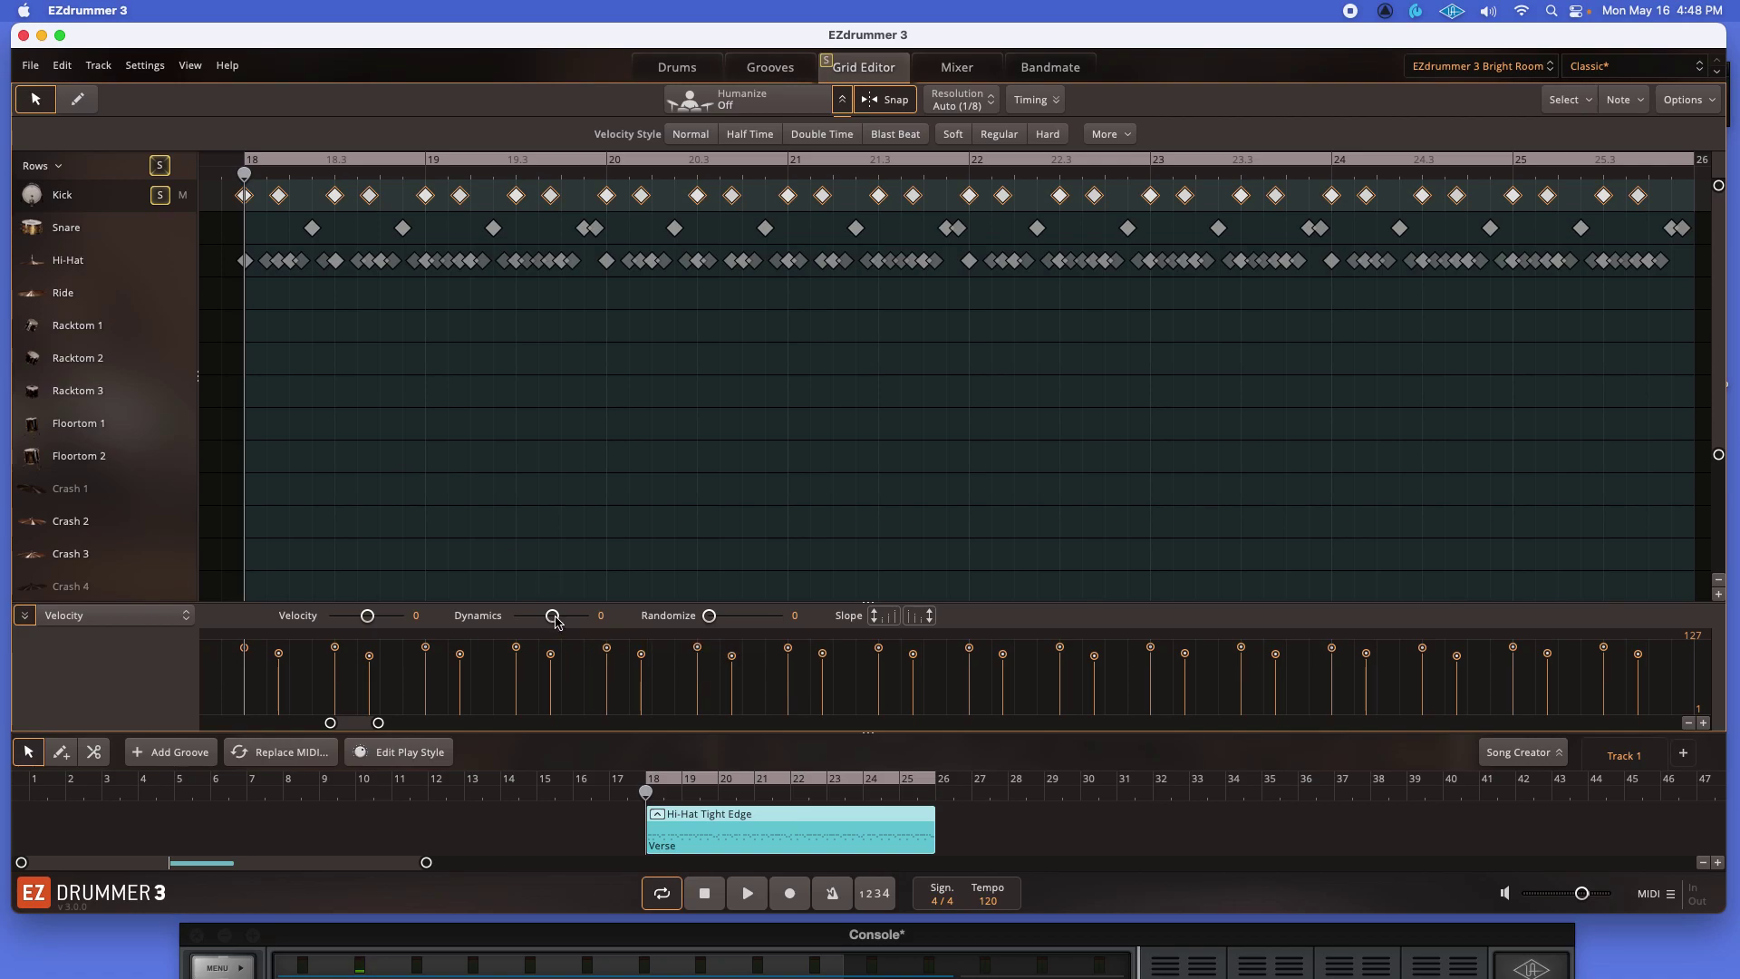
pyautogui.moveTo(555, 619); pyautogui.dragTo(570, 621)
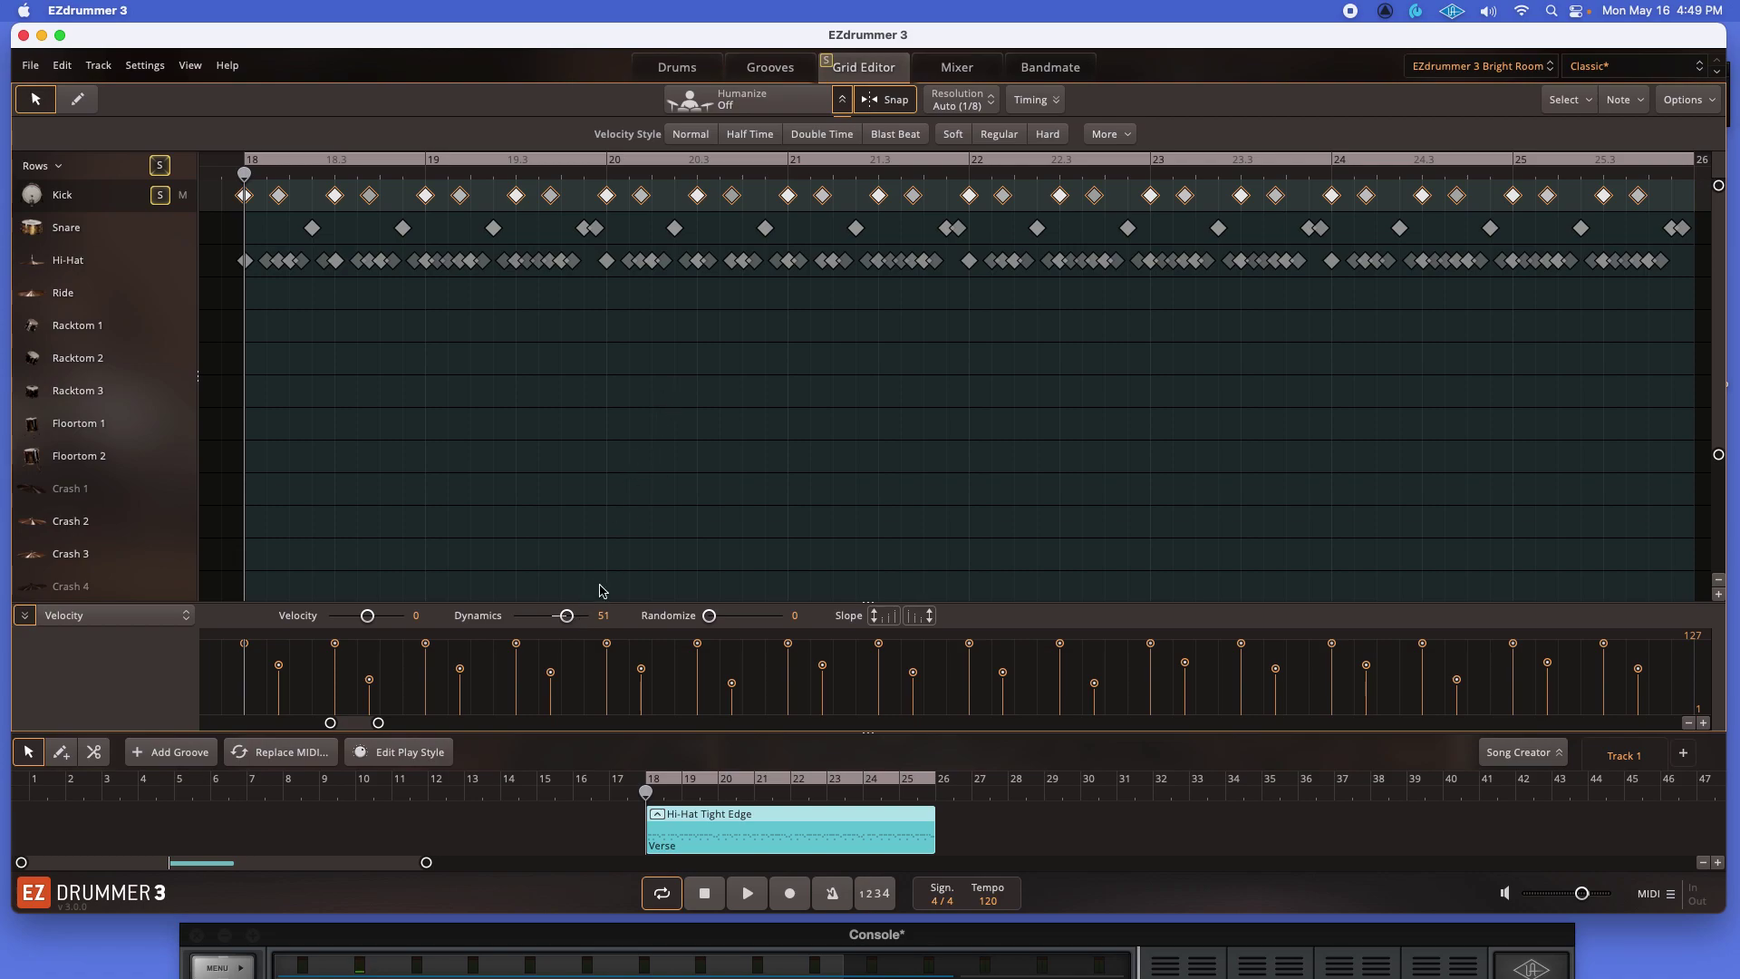
pyautogui.press('space')
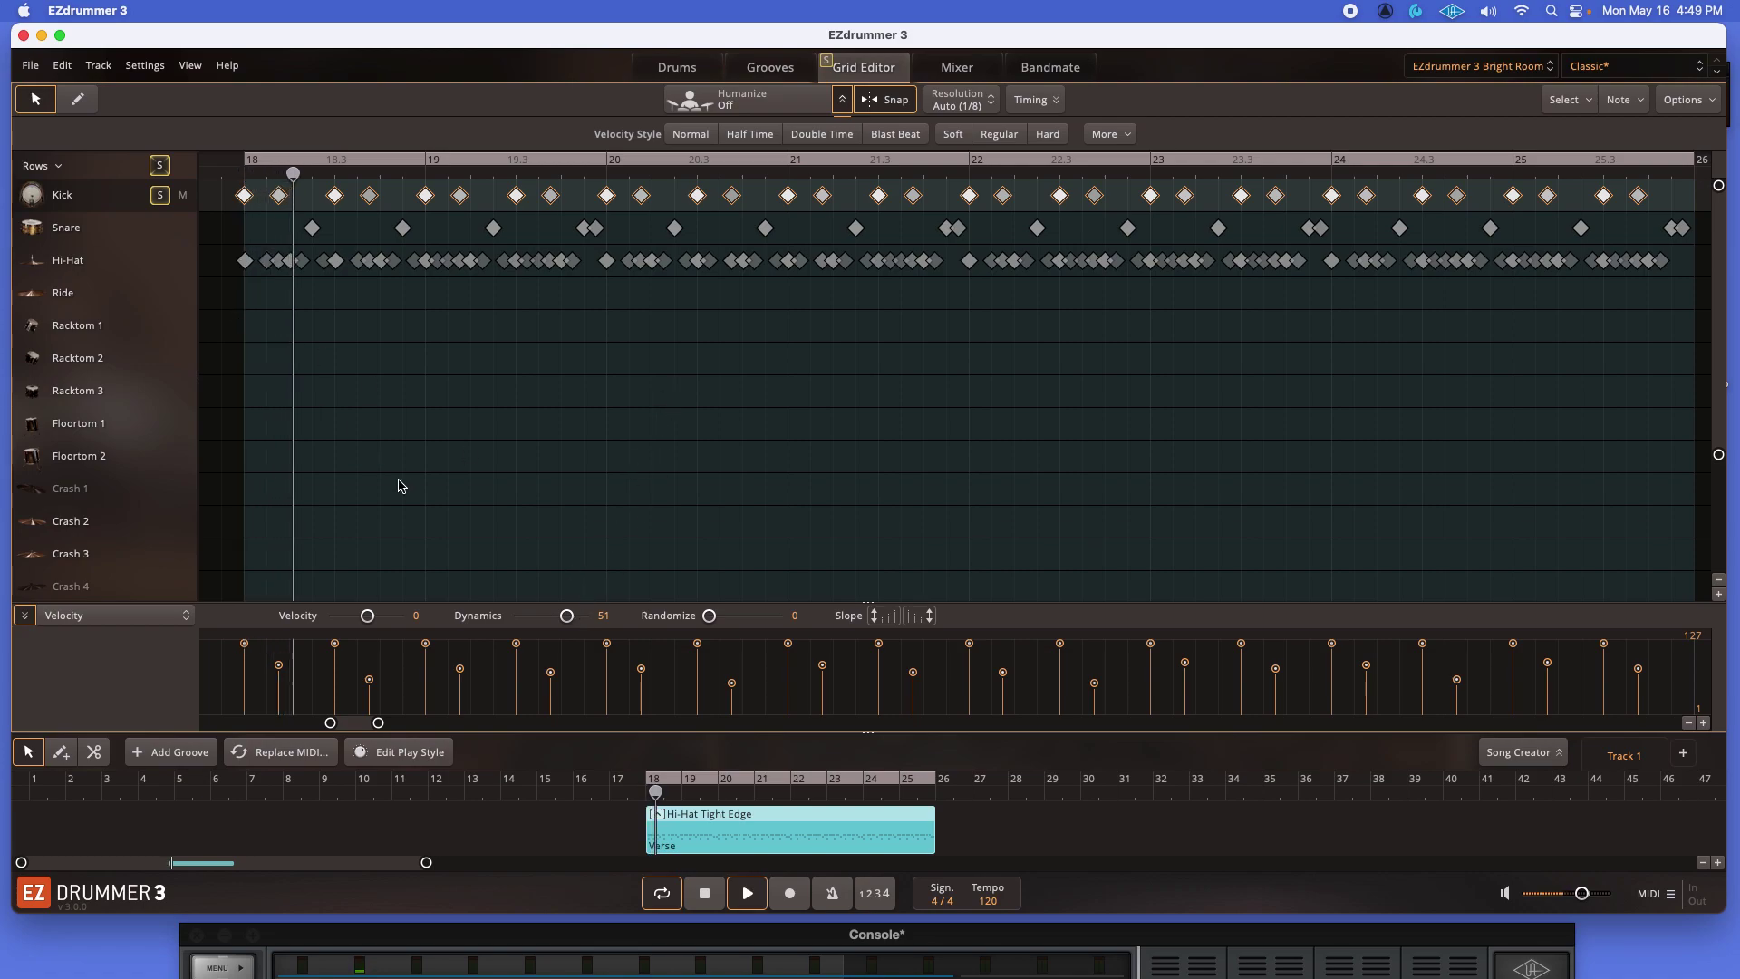
# Step: Audition kick Dynamics at 78, 117 and 48, then reset Dynamics to 0
pyautogui.click(576, 617)
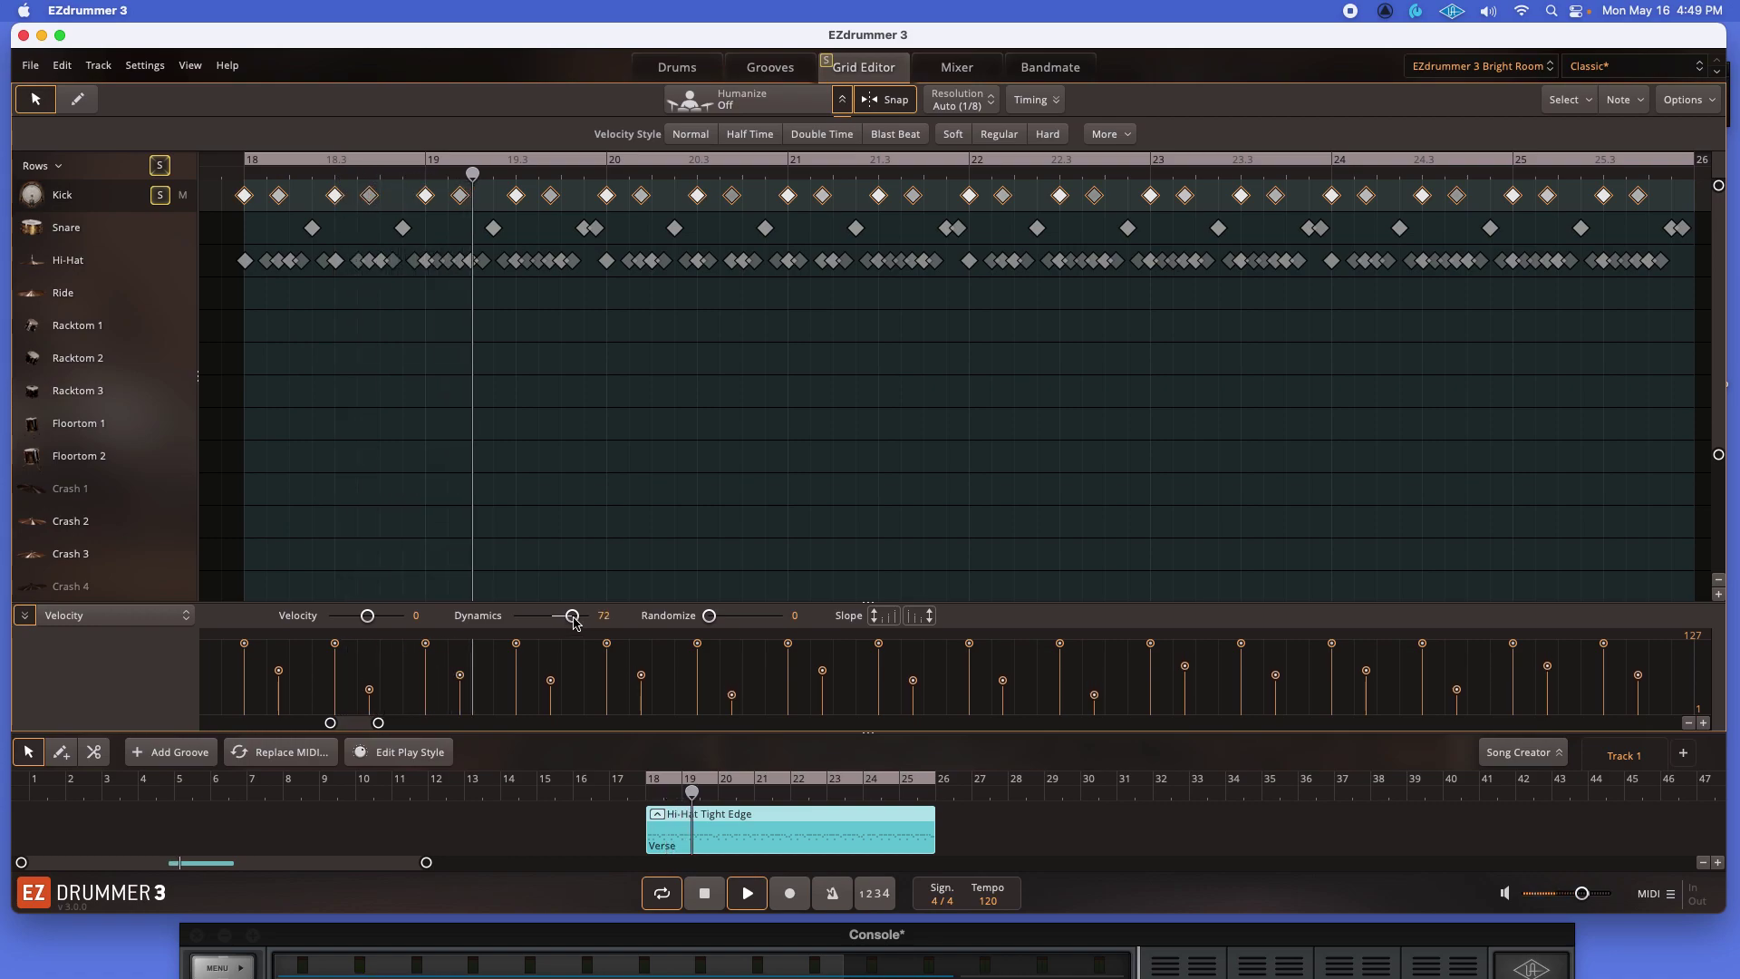
pyautogui.moveTo(575, 623); pyautogui.dragTo(576, 623)
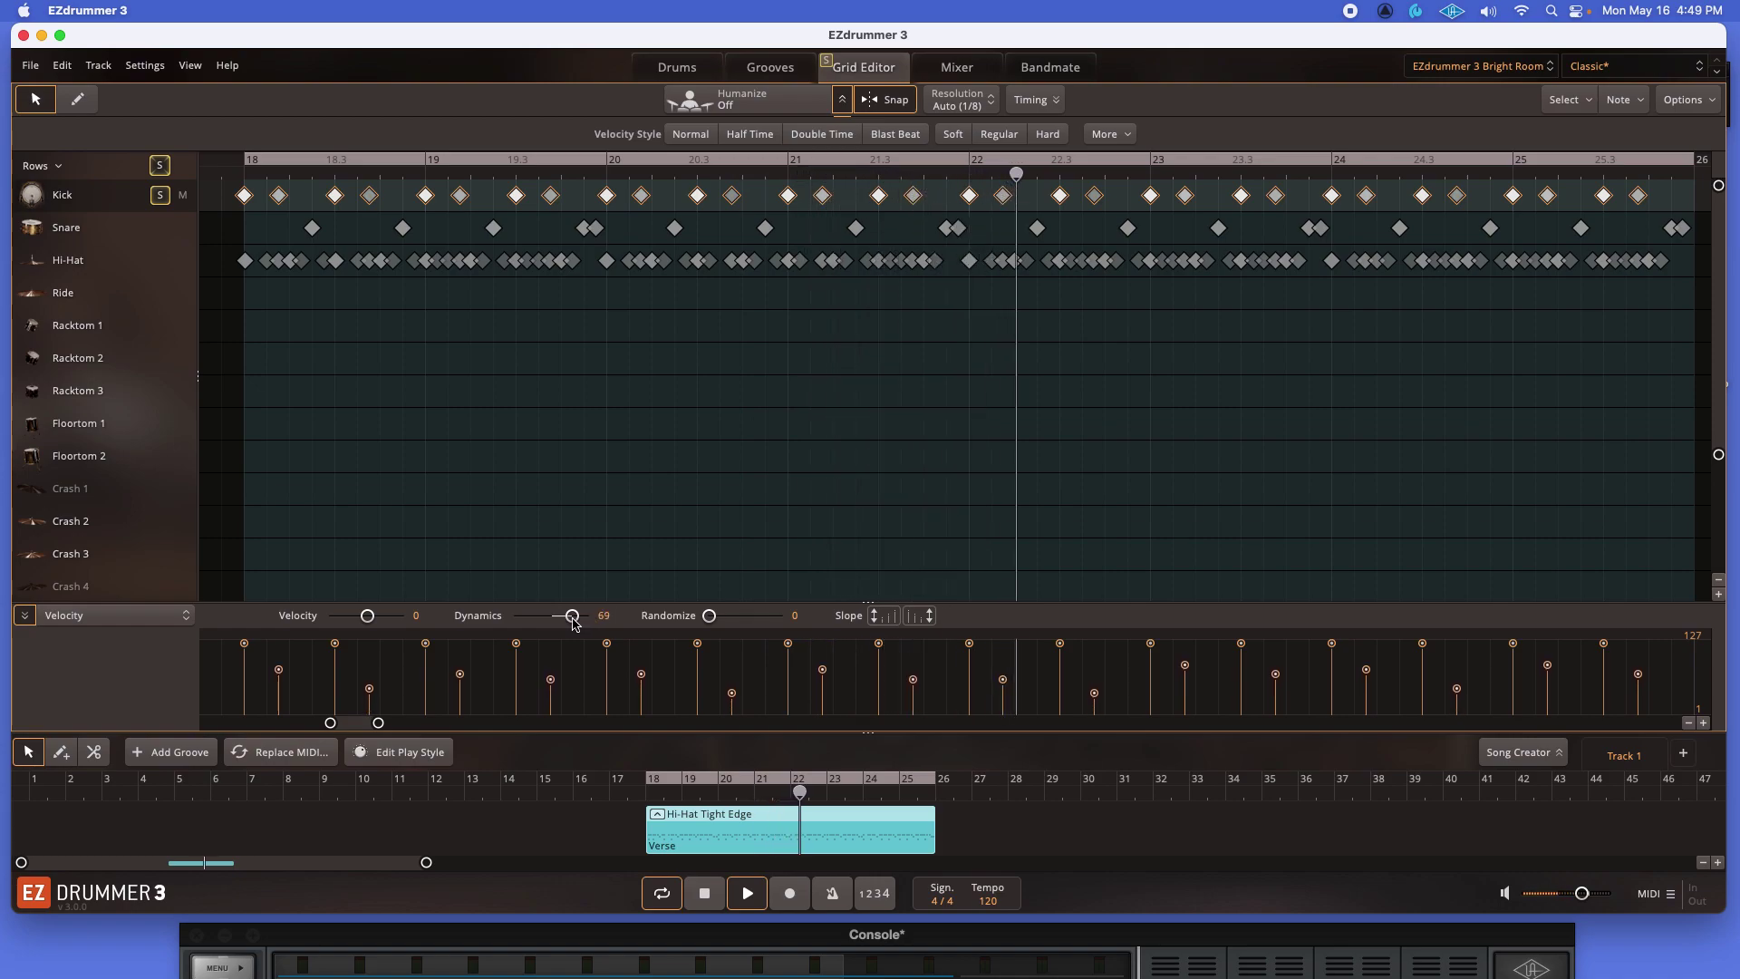
pyautogui.moveTo(572, 622); pyautogui.dragTo(566, 623)
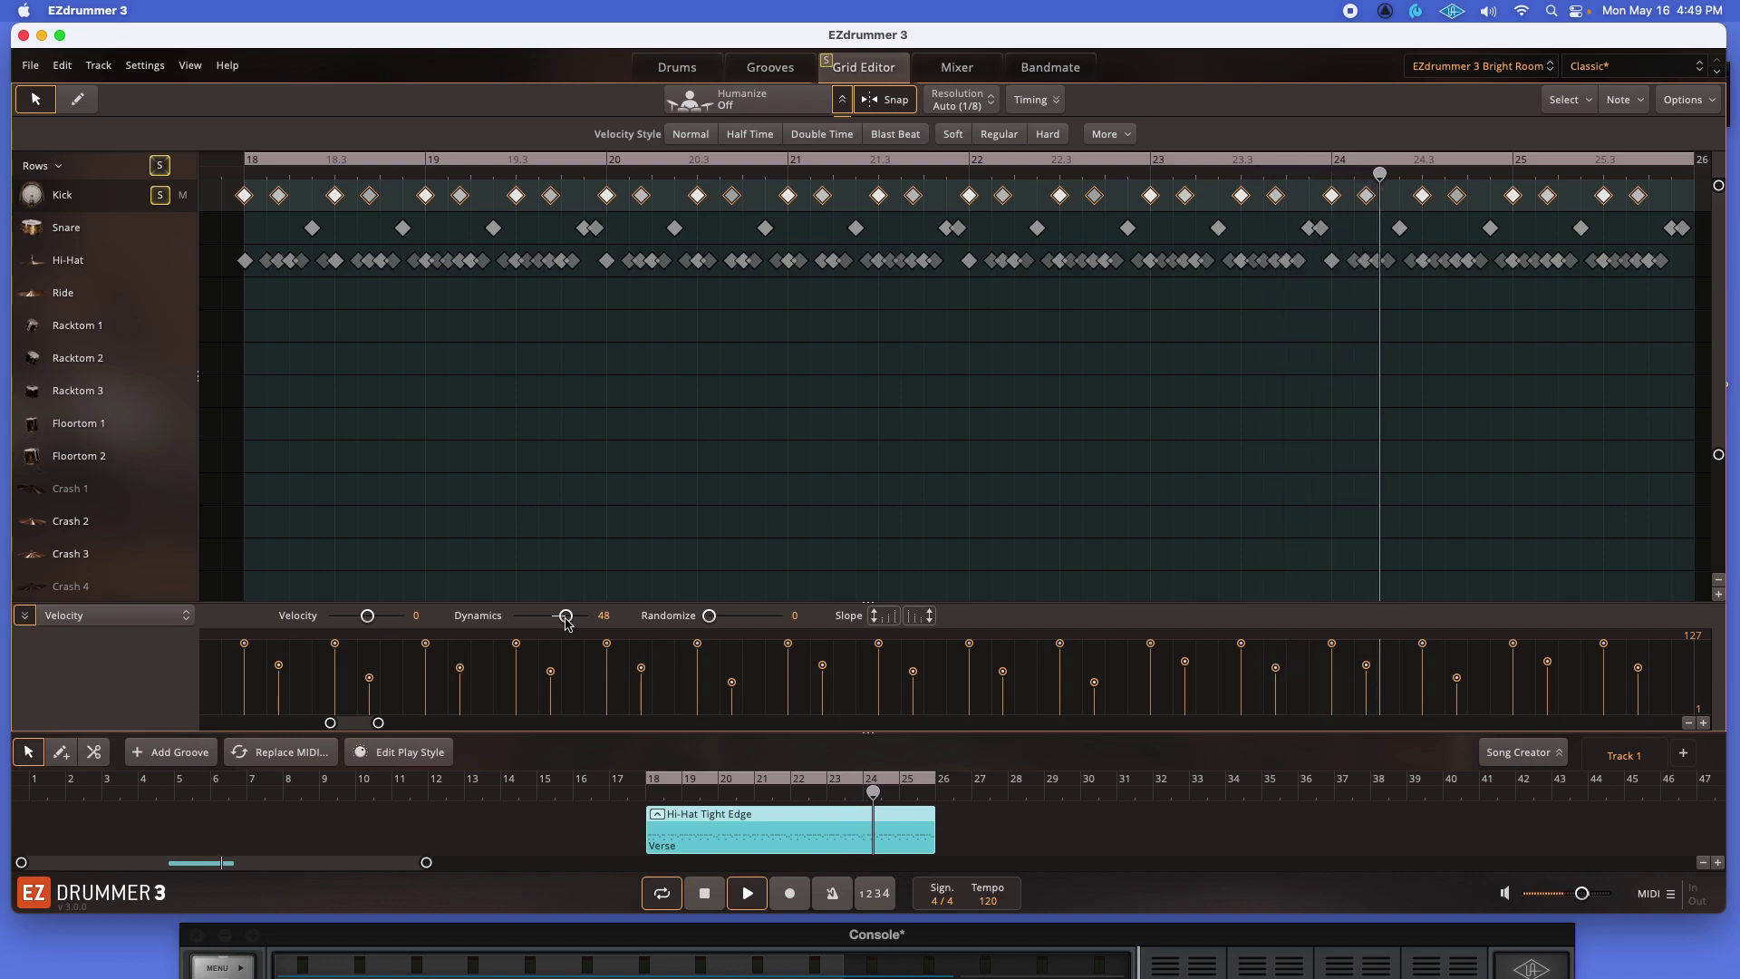
pyautogui.doubleClick(566, 616)
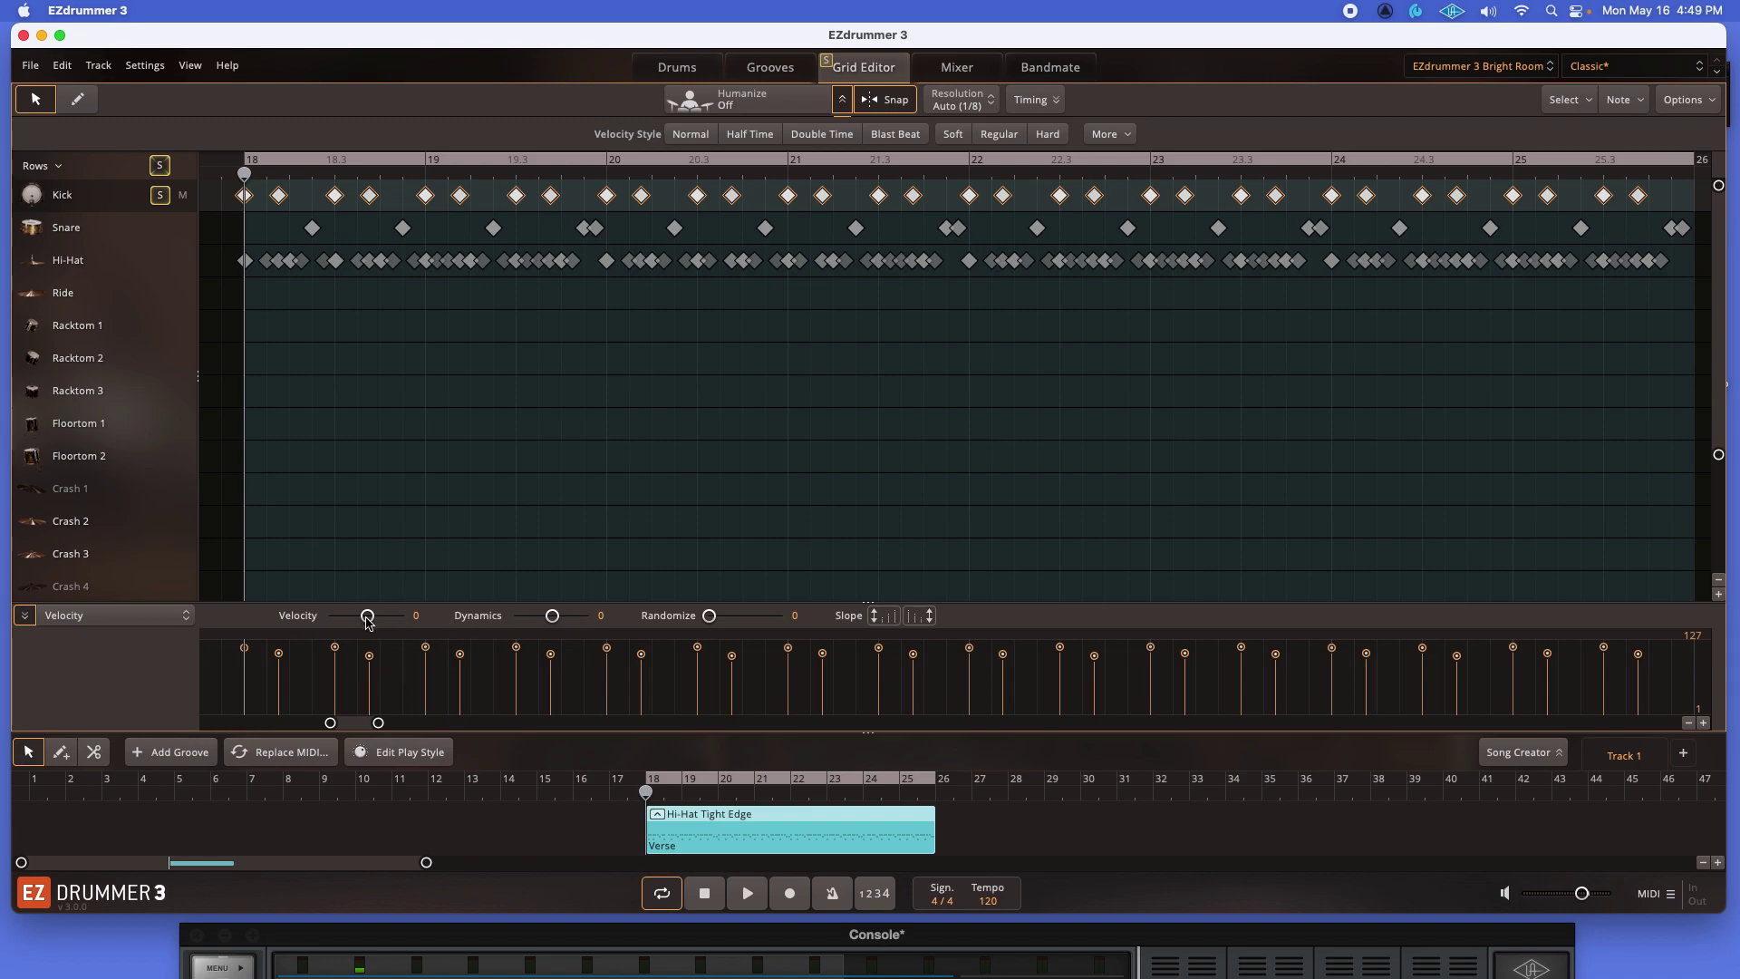
# Step: Sweep the kick Velocity from 15 down to minimum and up near maximum, then reset it to 0
pyautogui.moveTo(367, 620); pyautogui.dragTo(371, 620)
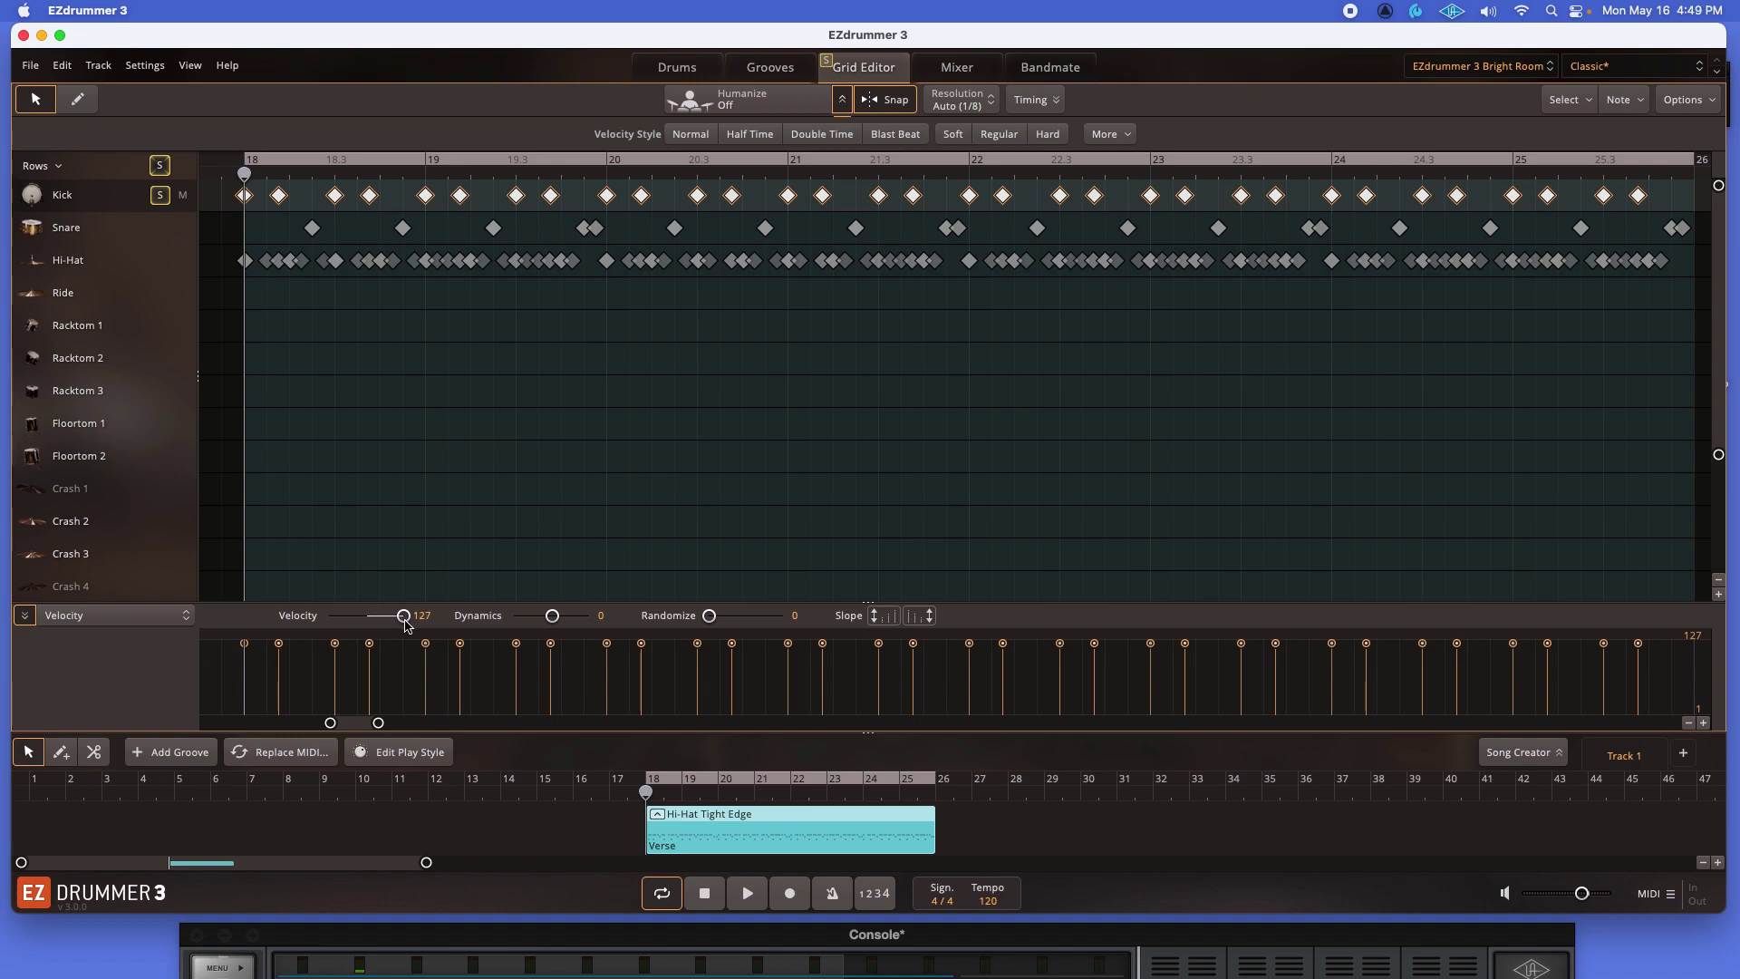
pyautogui.moveTo(404, 623); pyautogui.dragTo(299, 617)
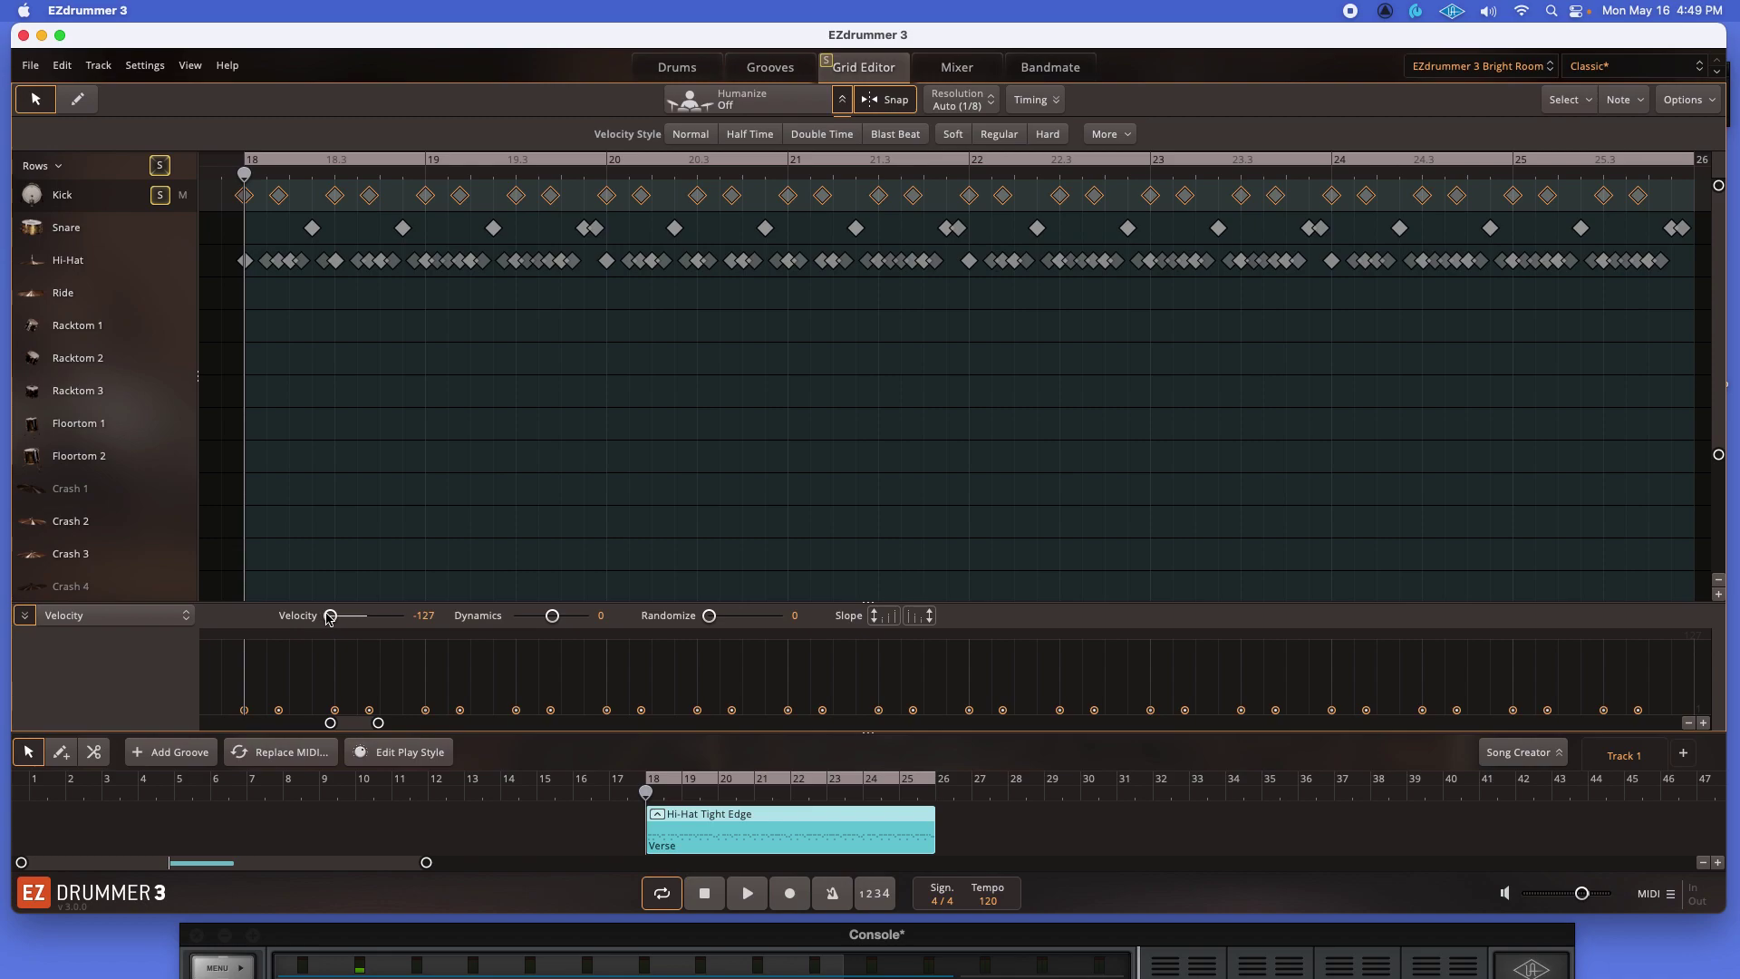
pyautogui.moveTo(340, 619); pyautogui.dragTo(360, 633)
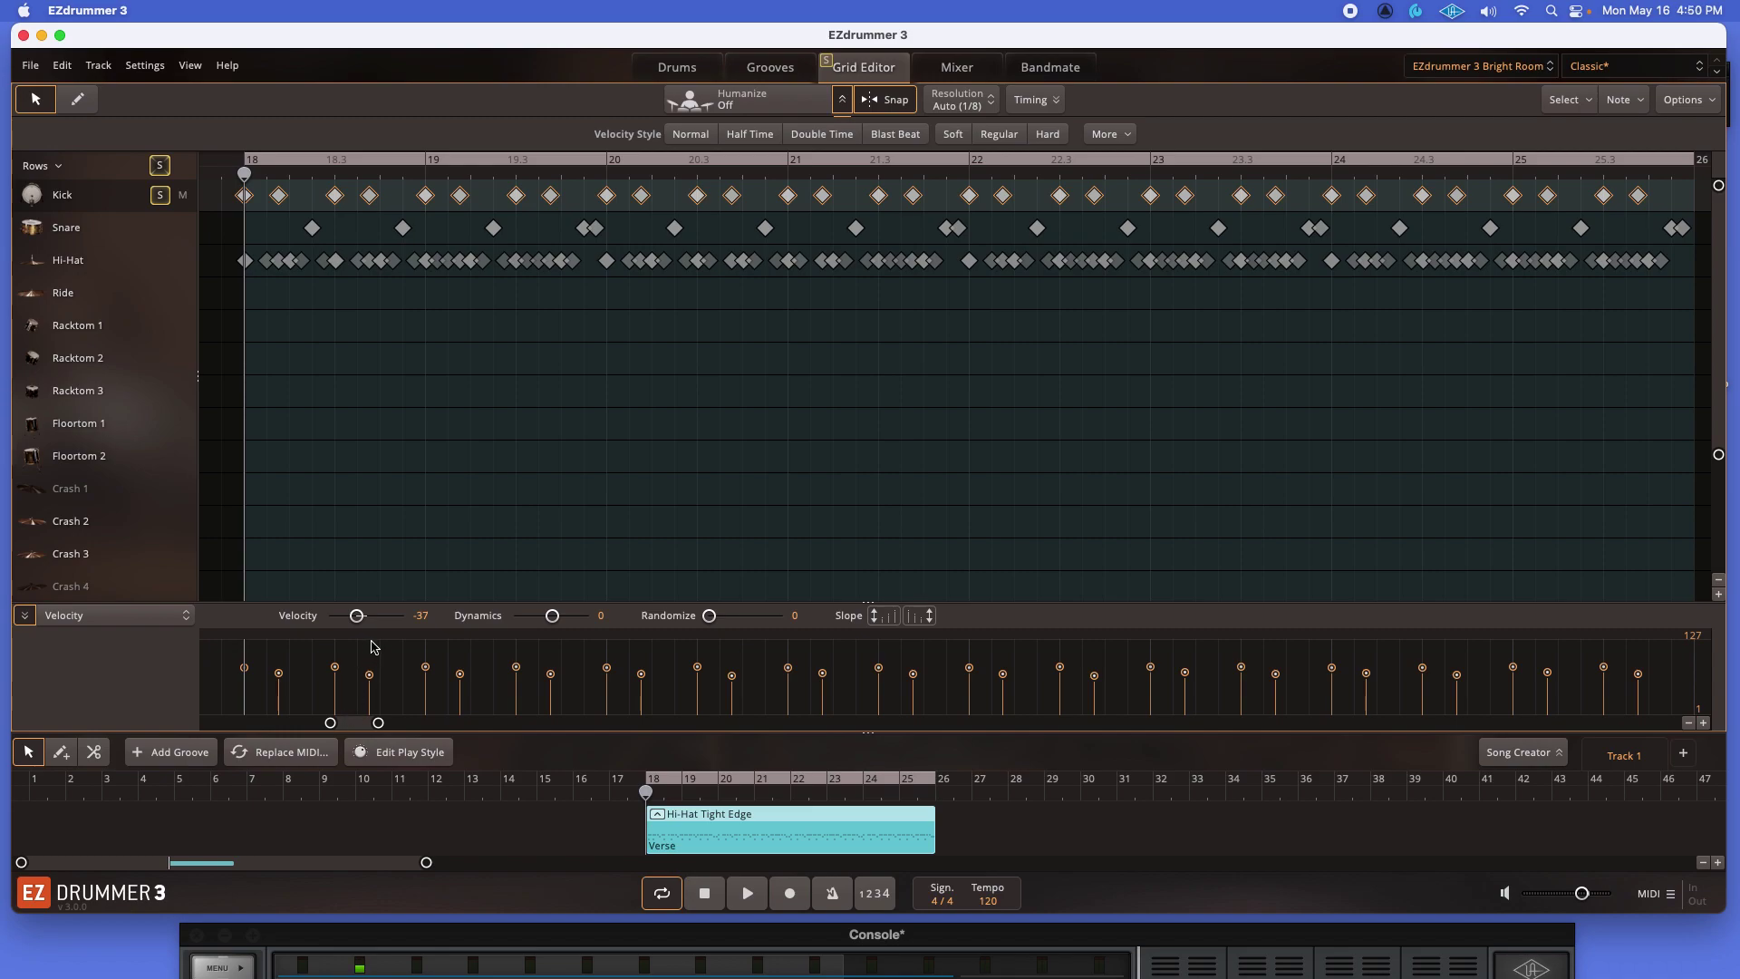
pyautogui.moveTo(359, 618); pyautogui.dragTo(269, 618)
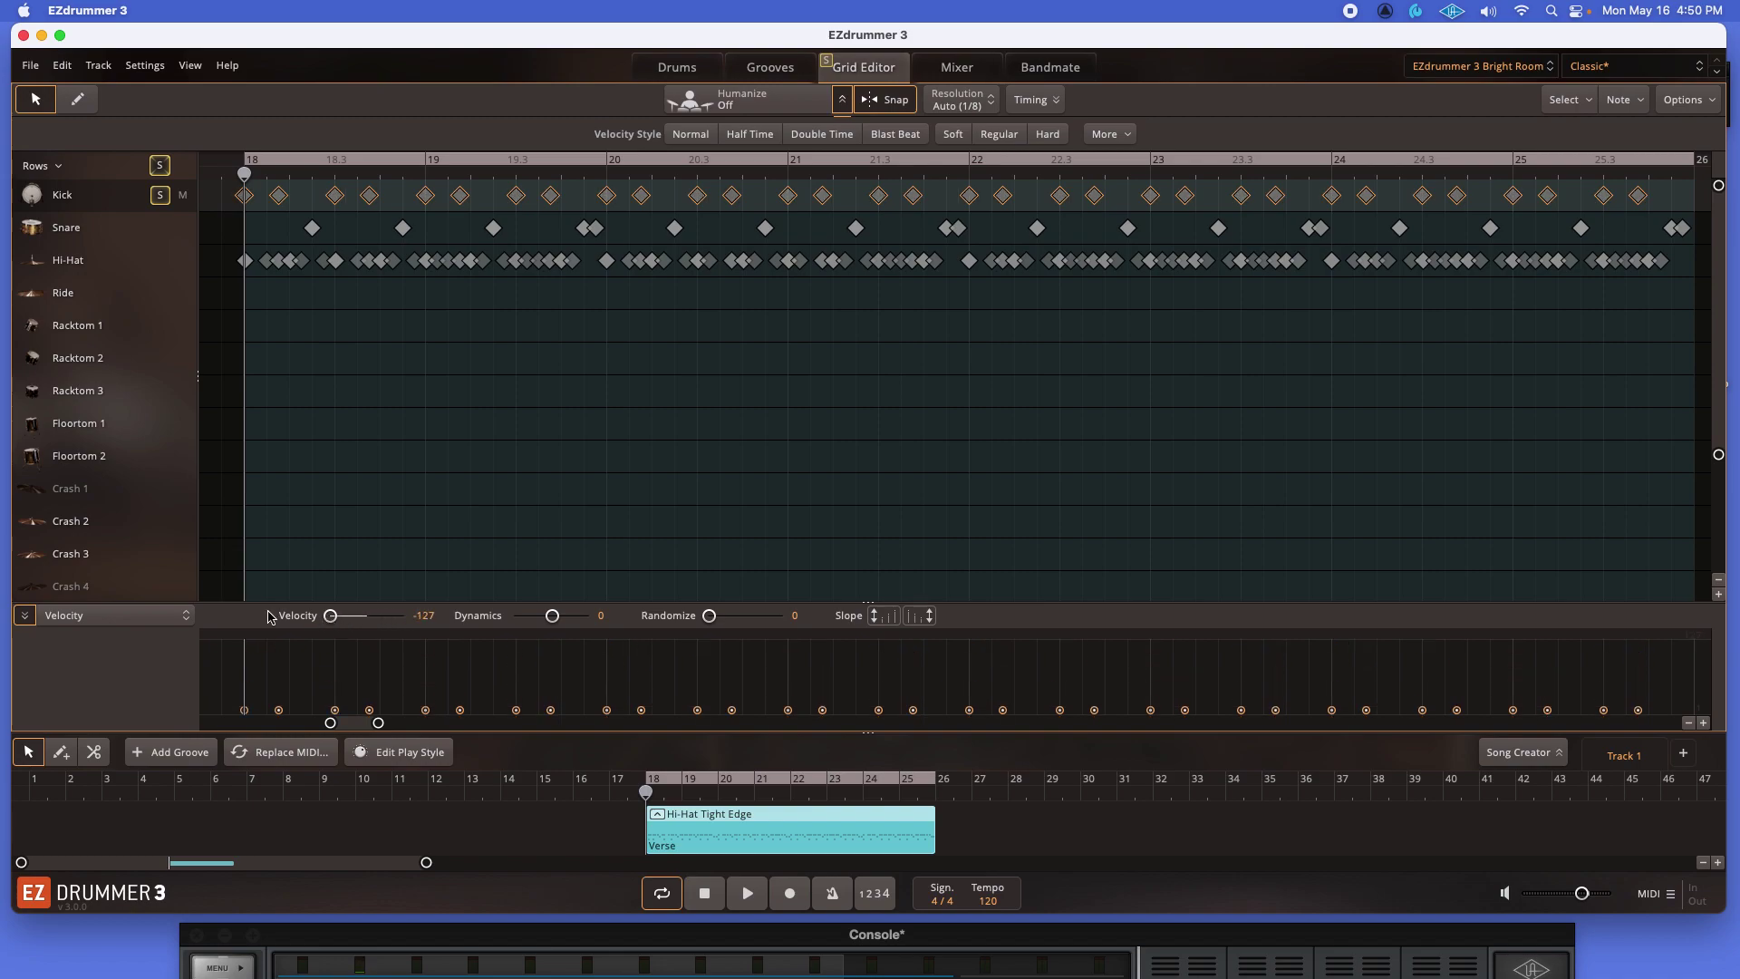
pyautogui.doubleClick(330, 616)
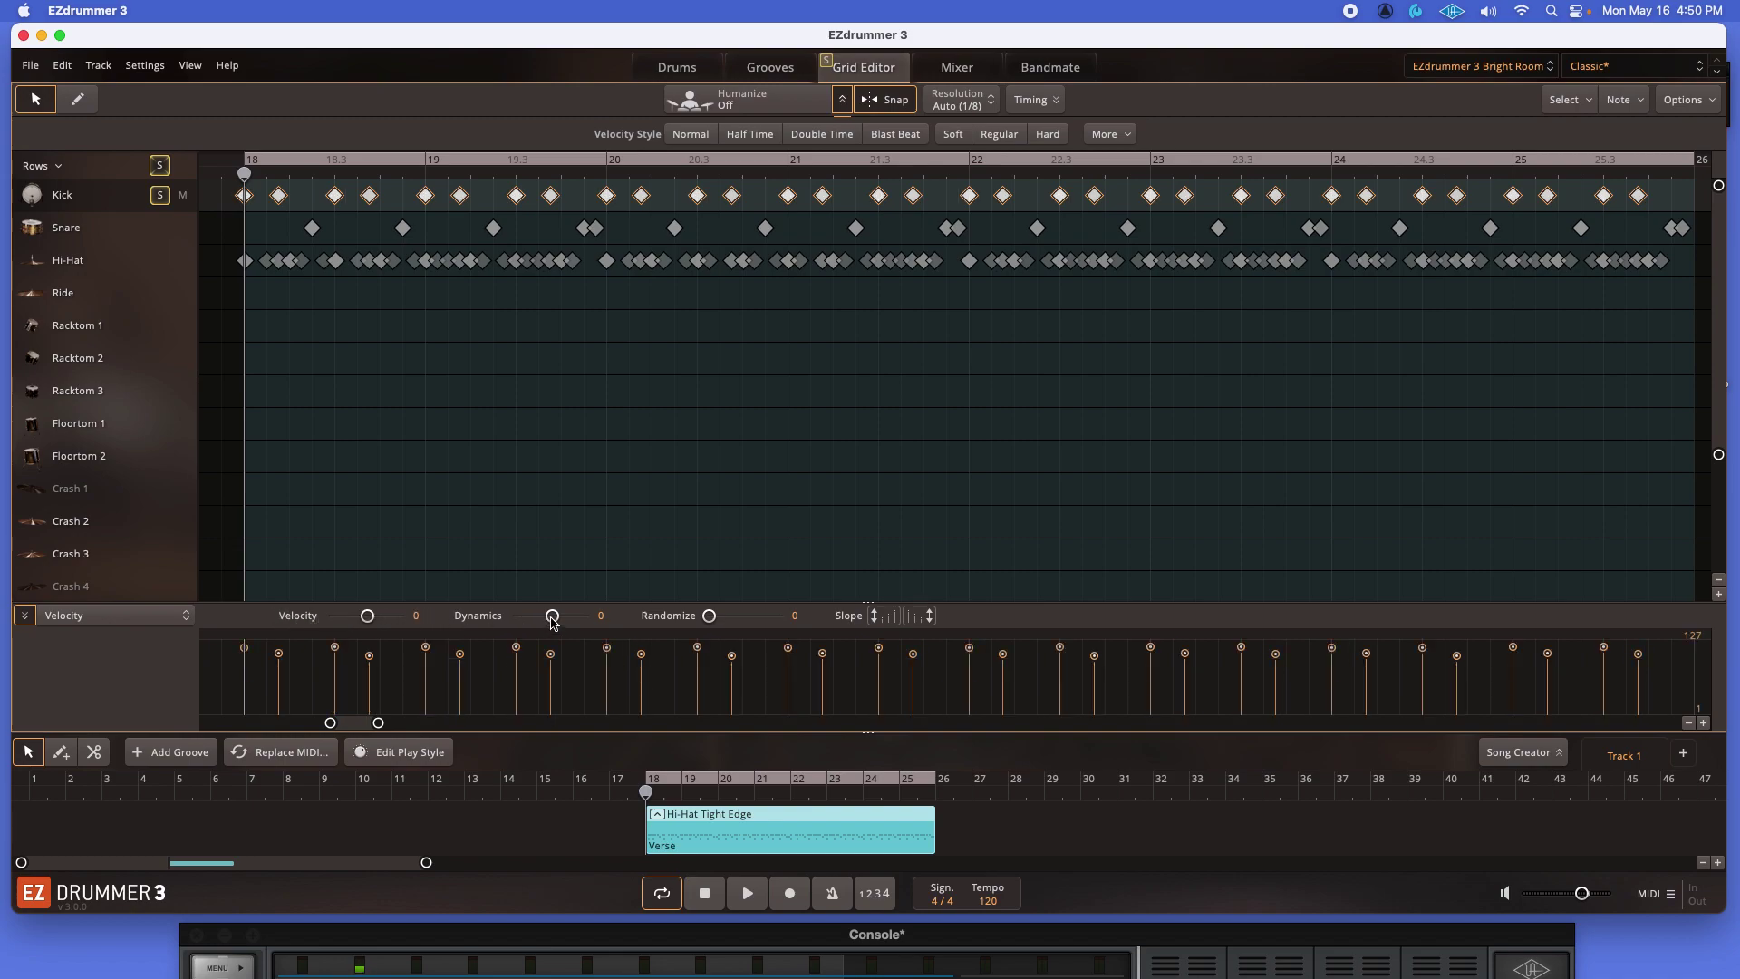
# Step: Widen kick Dynamics to 17, ease it back, then reset Dynamics to 0
pyautogui.moveTo(552, 622); pyautogui.dragTo(558, 620)
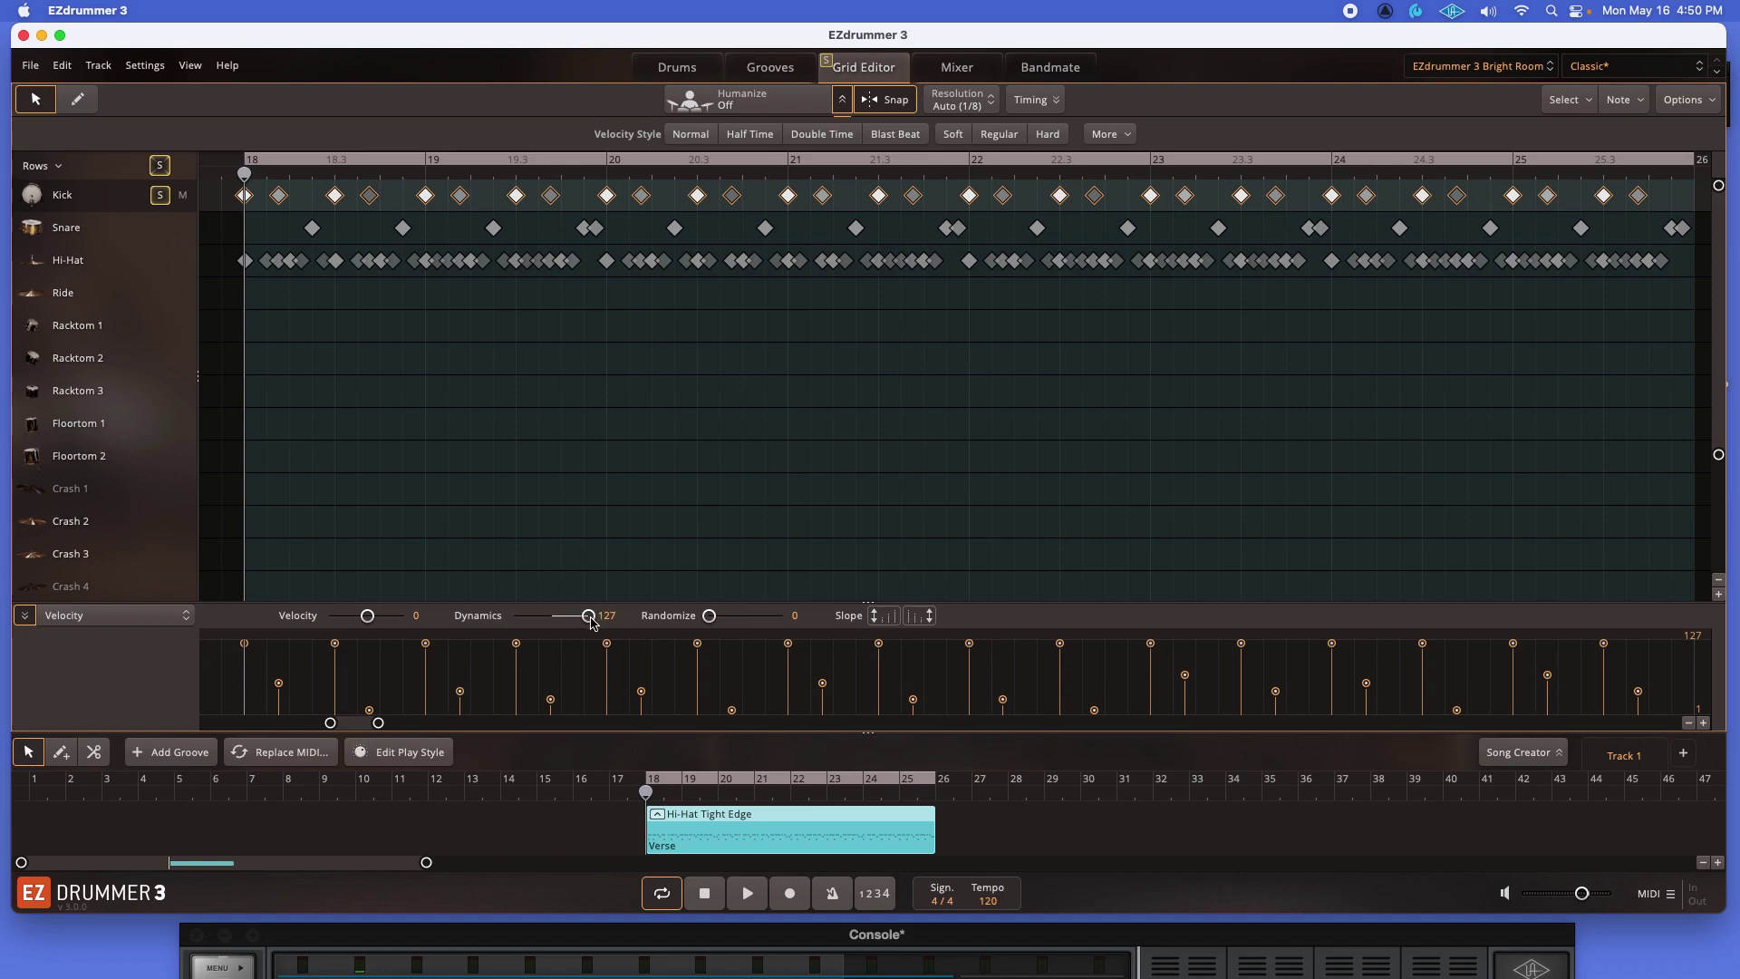
pyautogui.moveTo(579, 618); pyautogui.dragTo(572, 618)
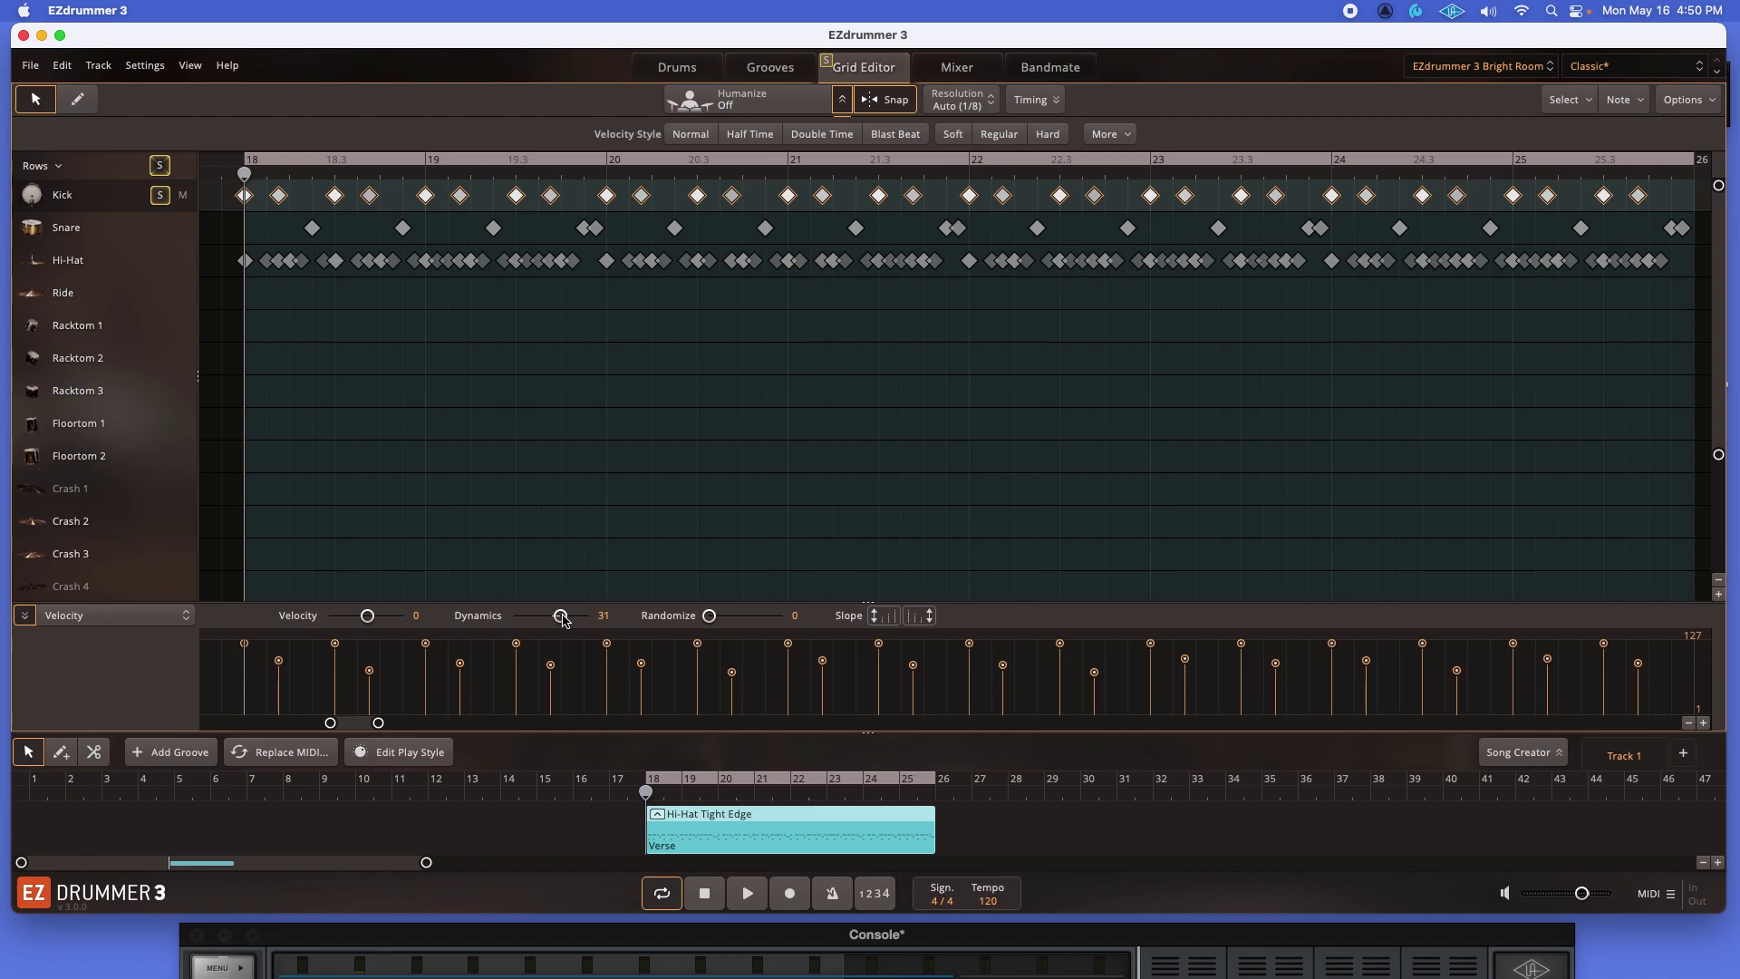
pyautogui.doubleClick(563, 619)
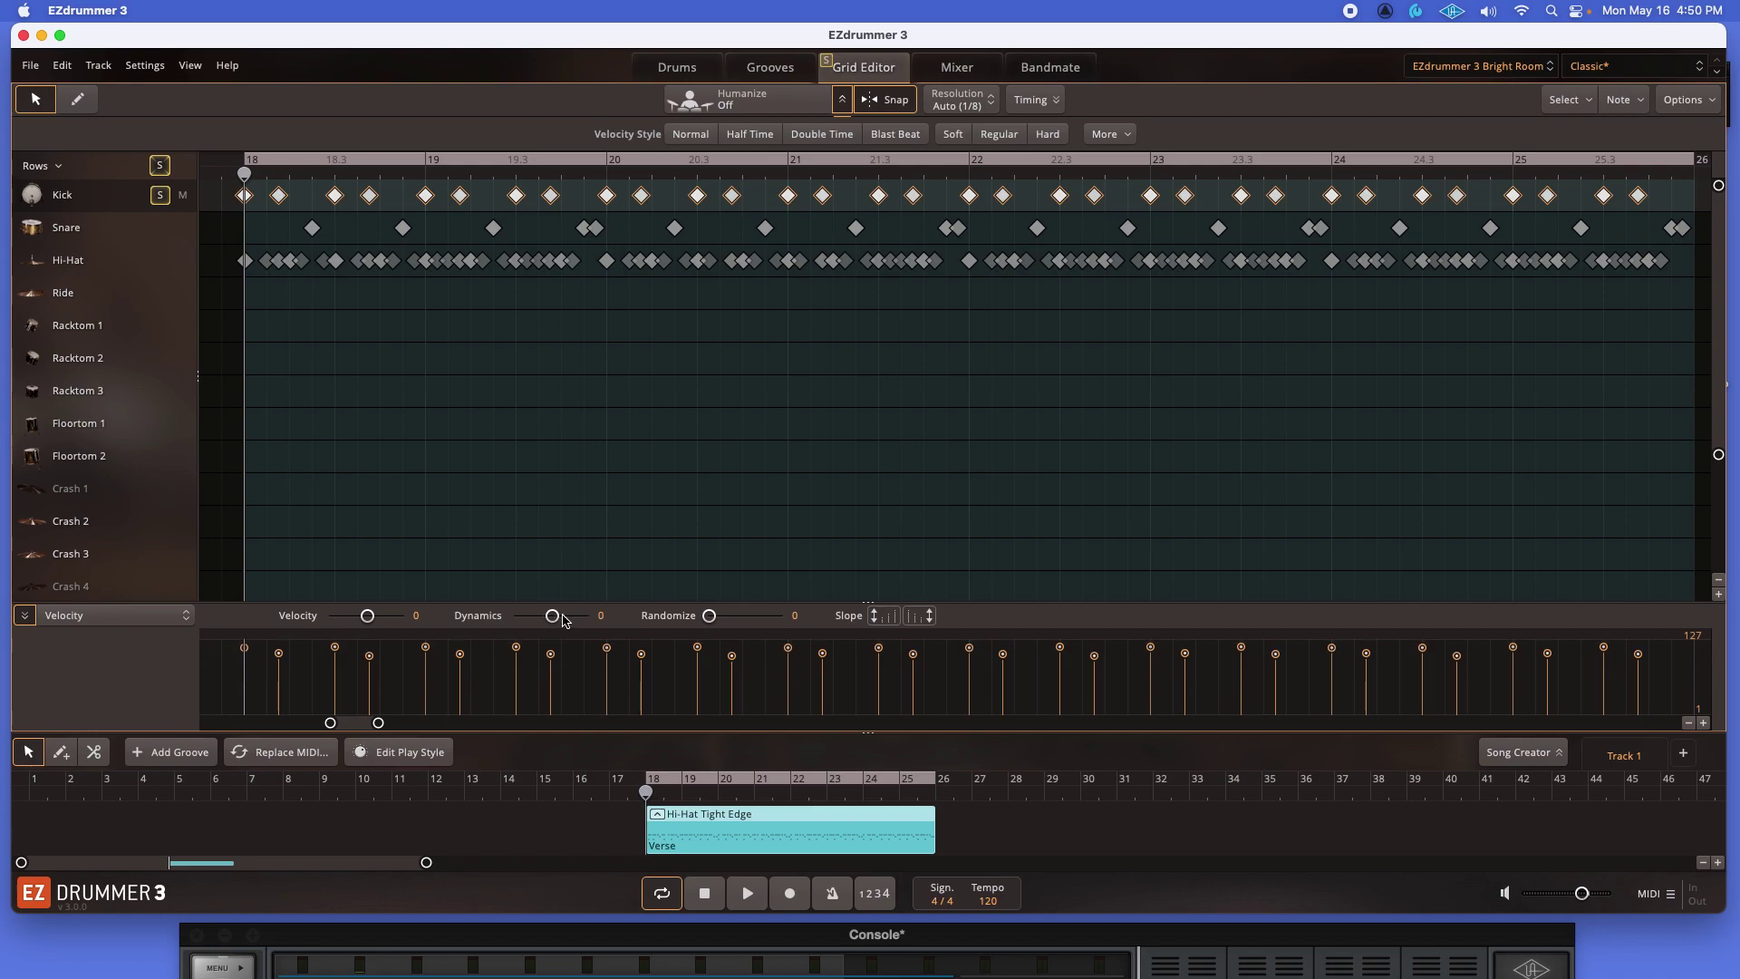
# Step: Switch Humanize on with the Normal style and Regular amount
pyautogui.click(750, 103)
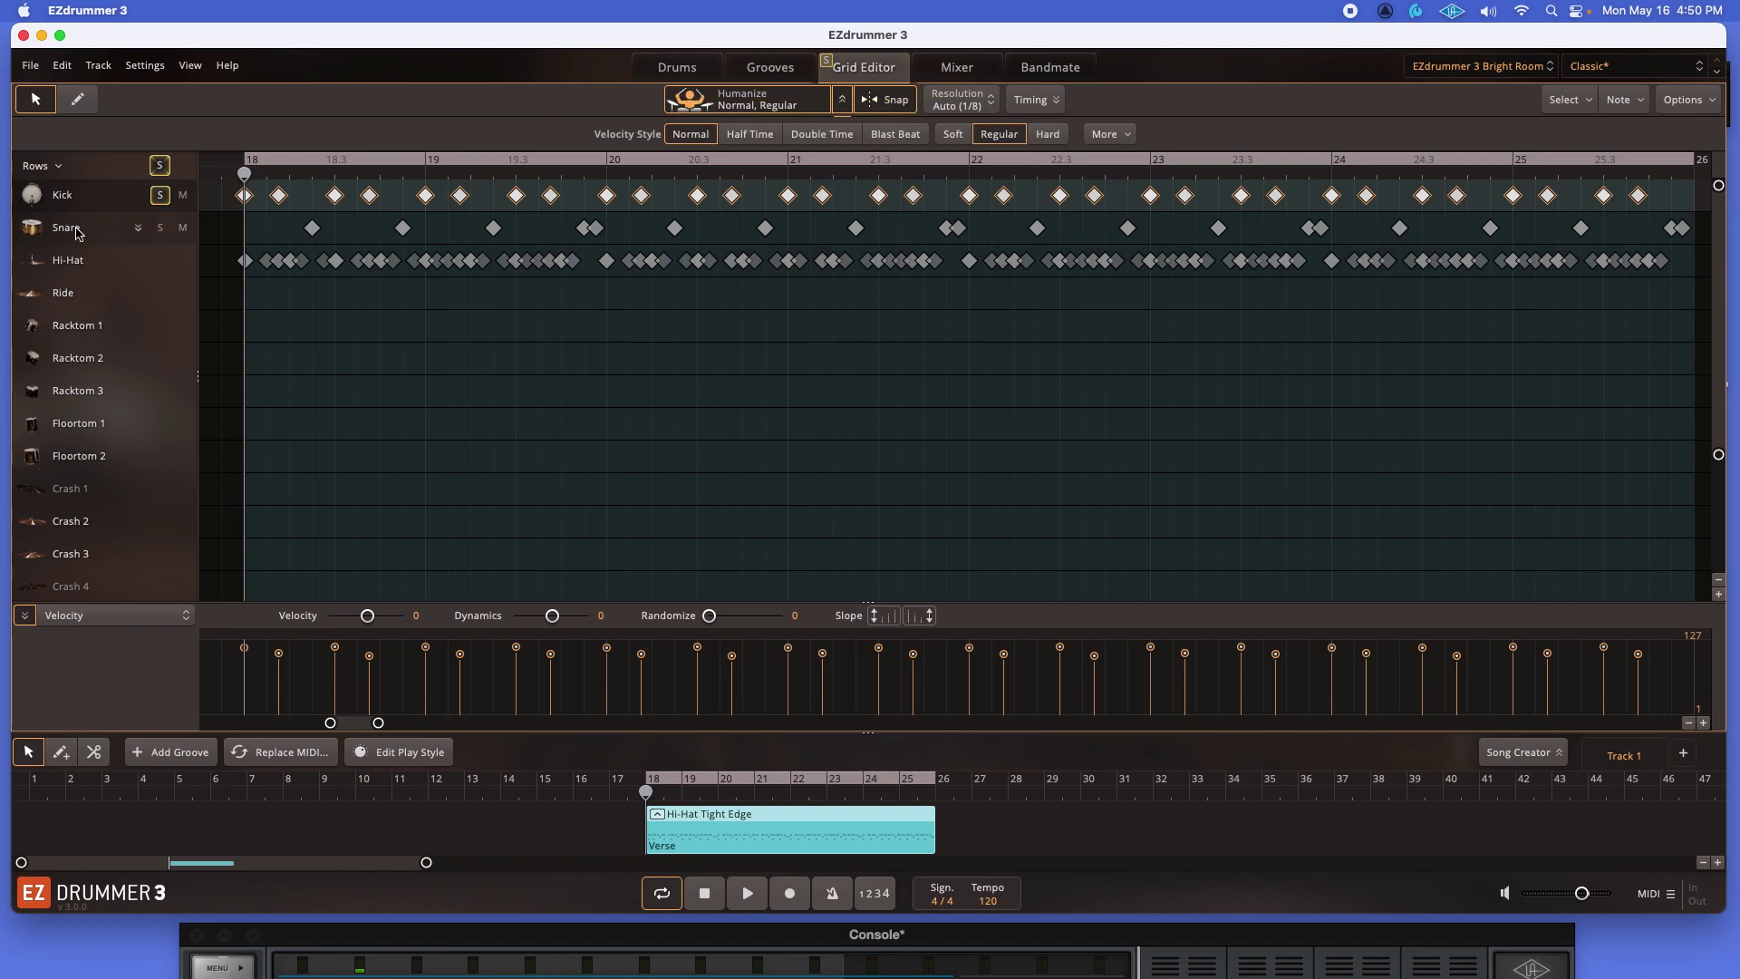
# Step: Unsolo the Kick row, select and solo the Snare row, and play the loop
pyautogui.click(159, 194)
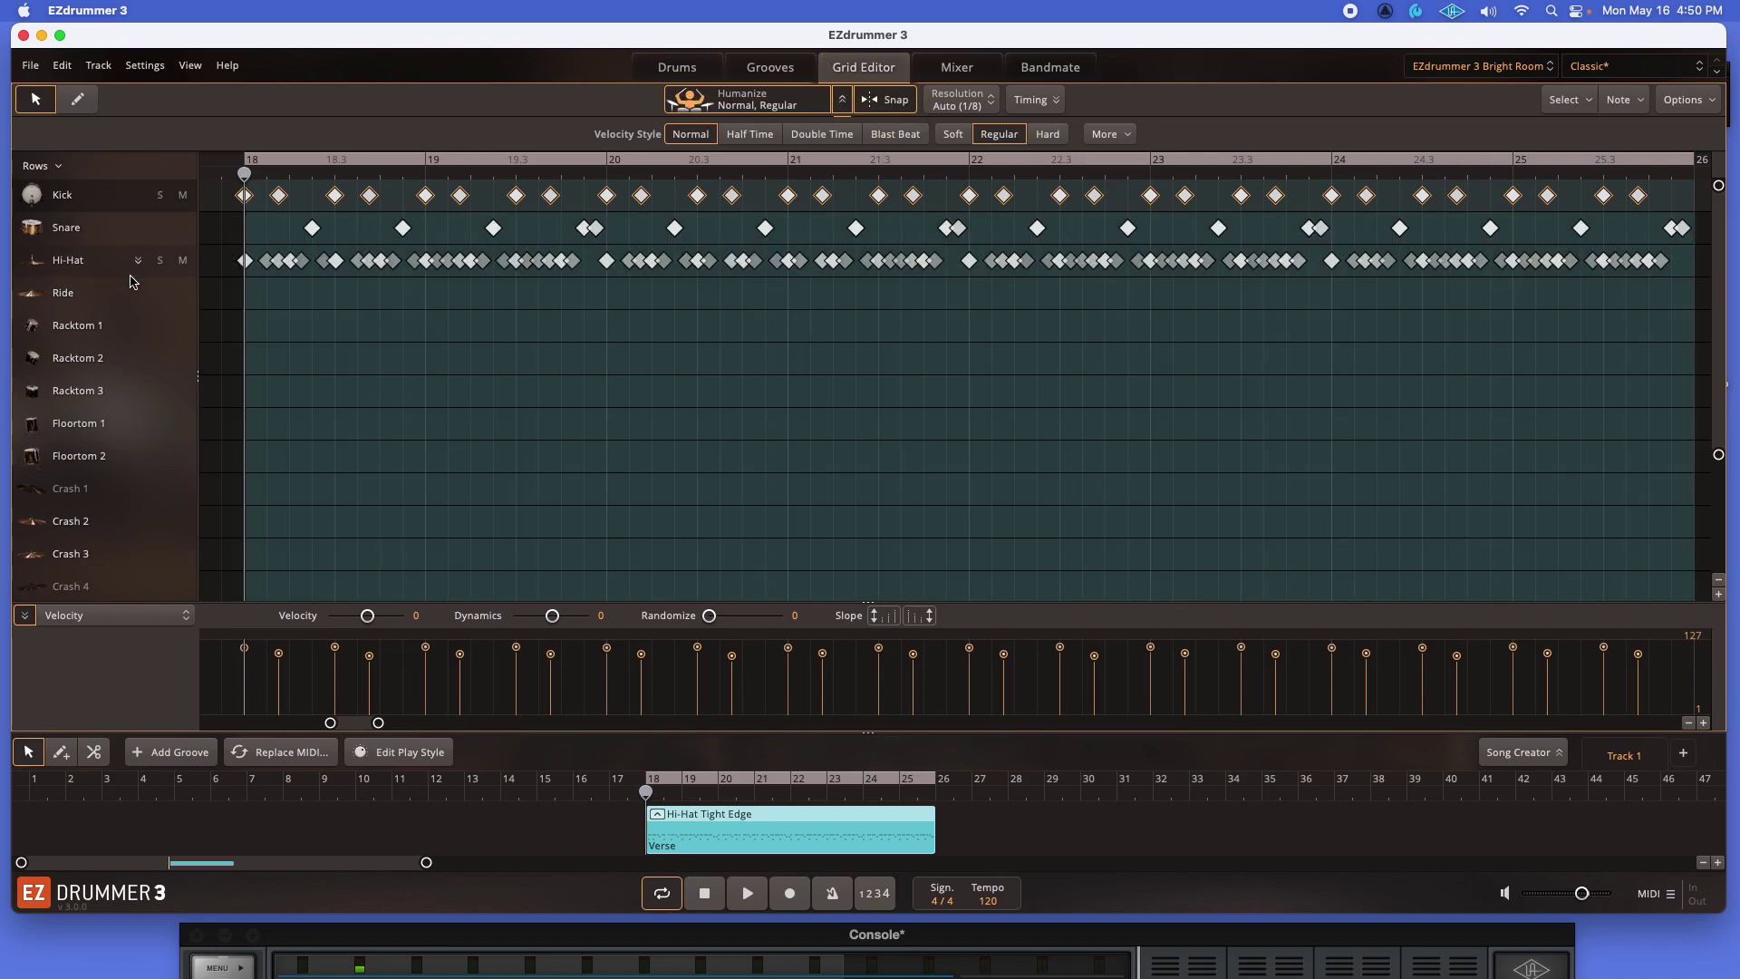
pyautogui.click(74, 233)
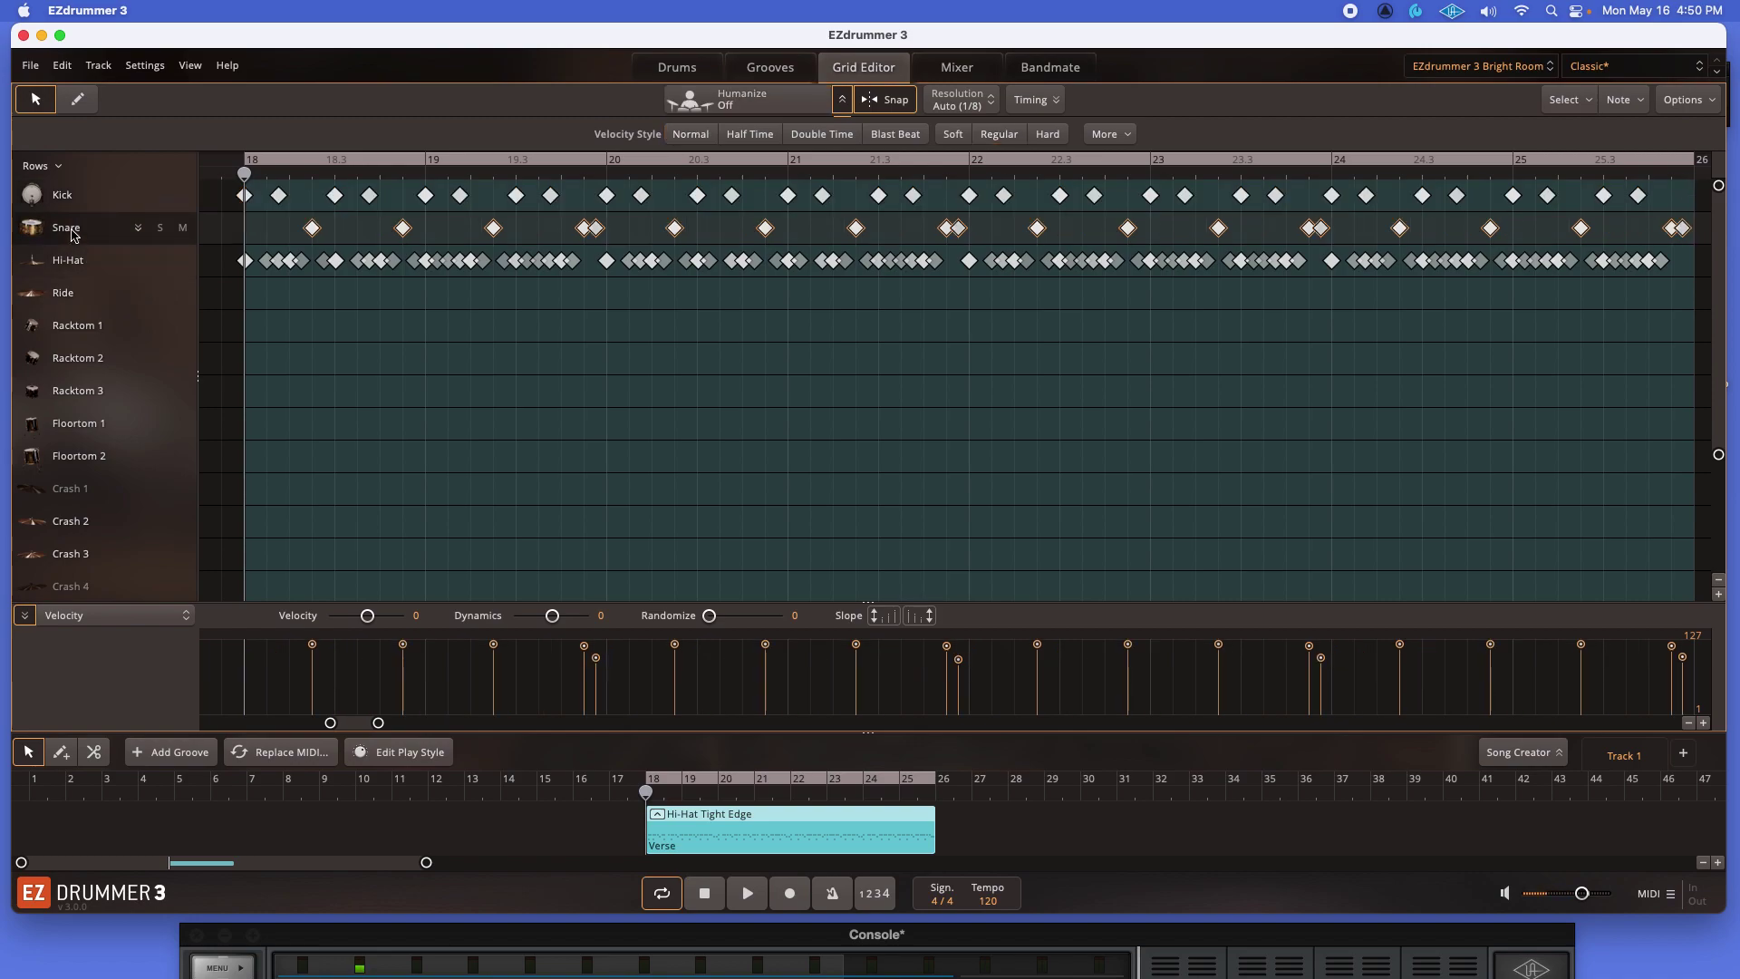
pyautogui.click(161, 227)
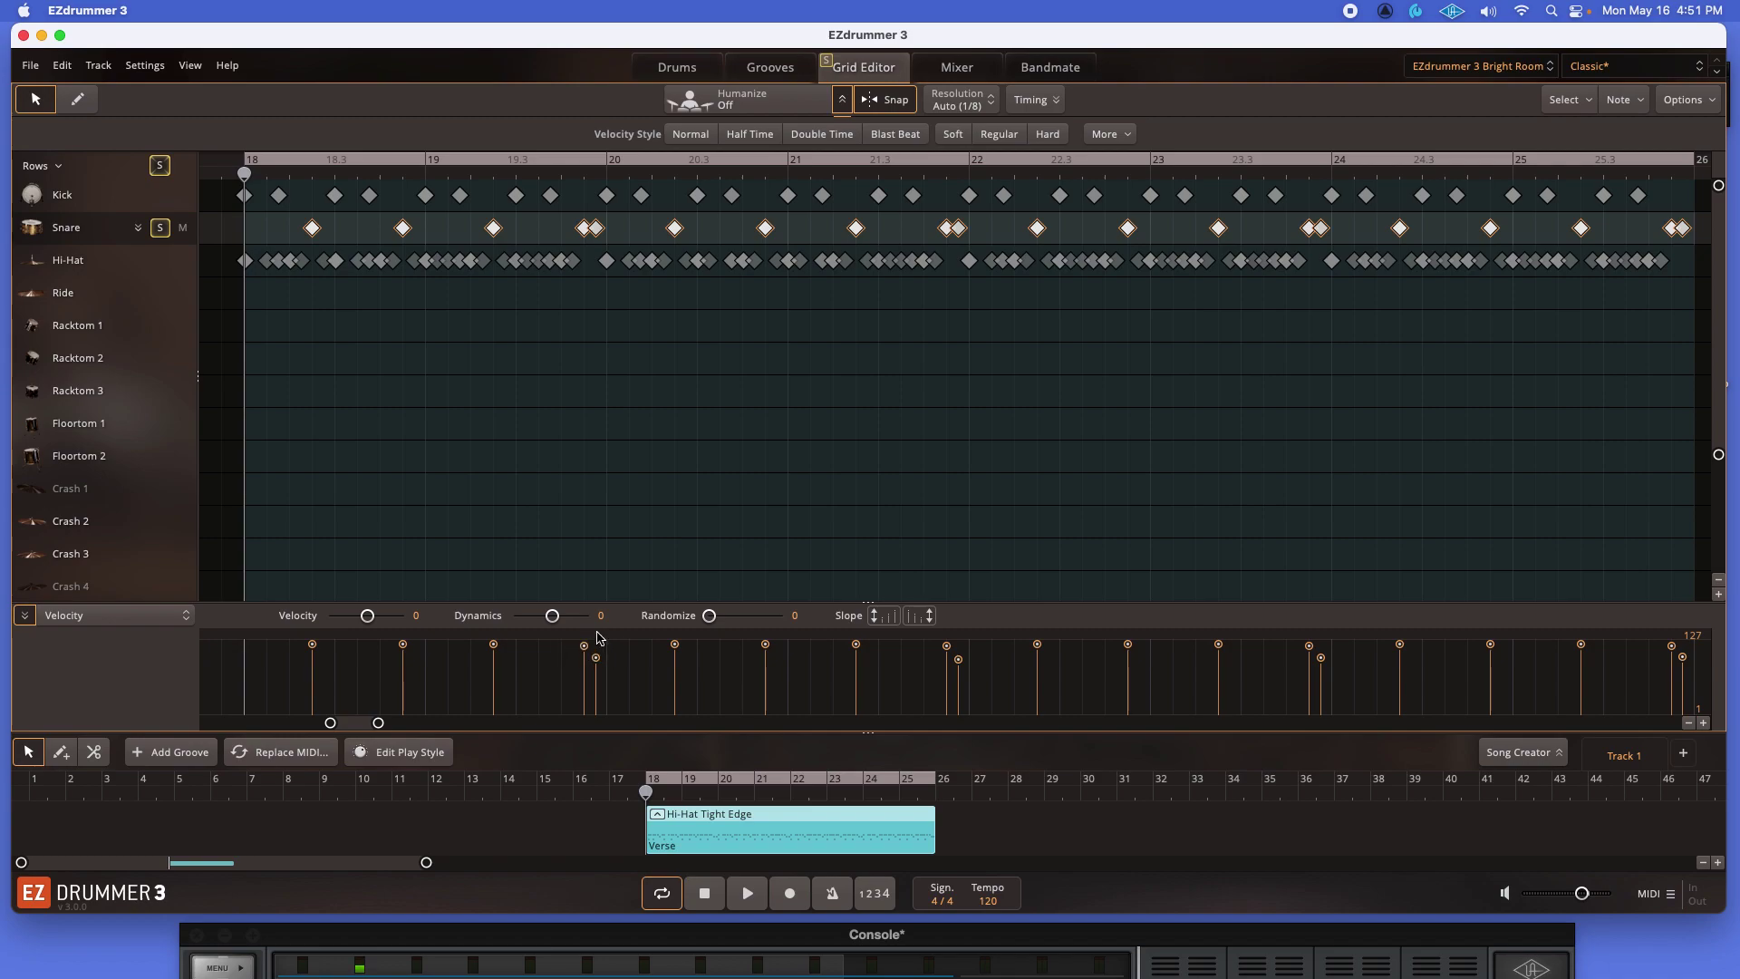
pyautogui.press('space')
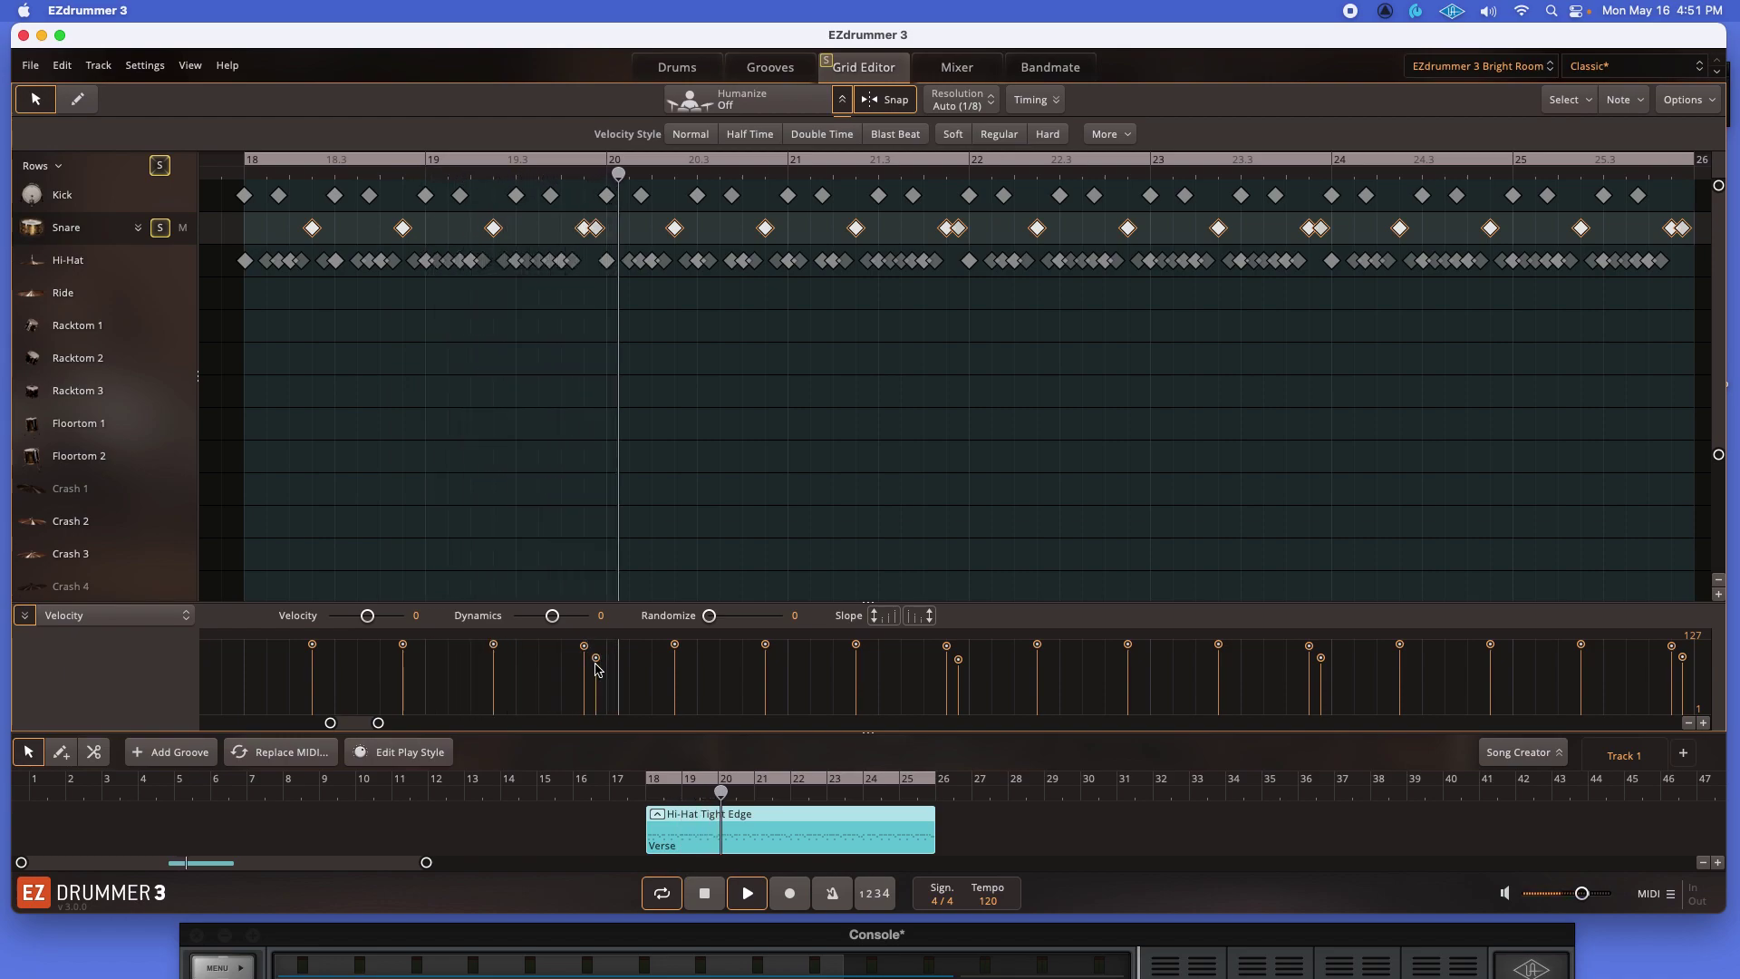
pyautogui.press('space')
pyautogui.press('space')
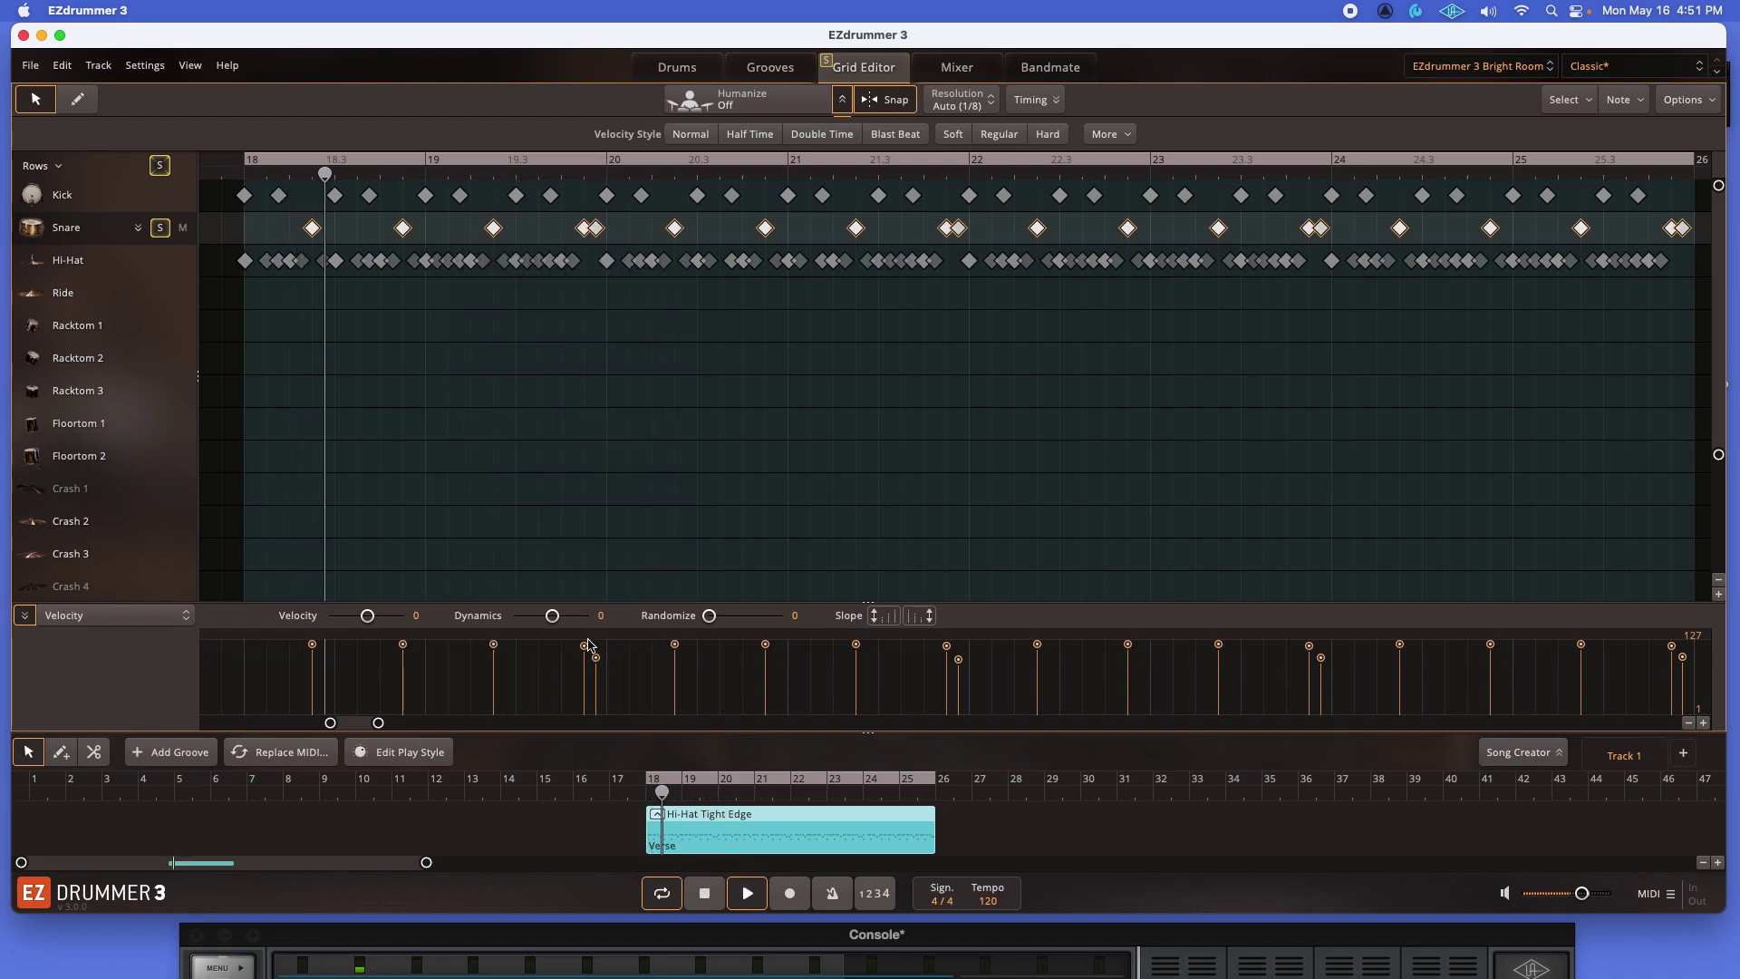
# Step: Shorten the loop to bars 18–20 and set the snare Velocity offset to -73
pyautogui.moveTo(942, 784); pyautogui.dragTo(734, 776)
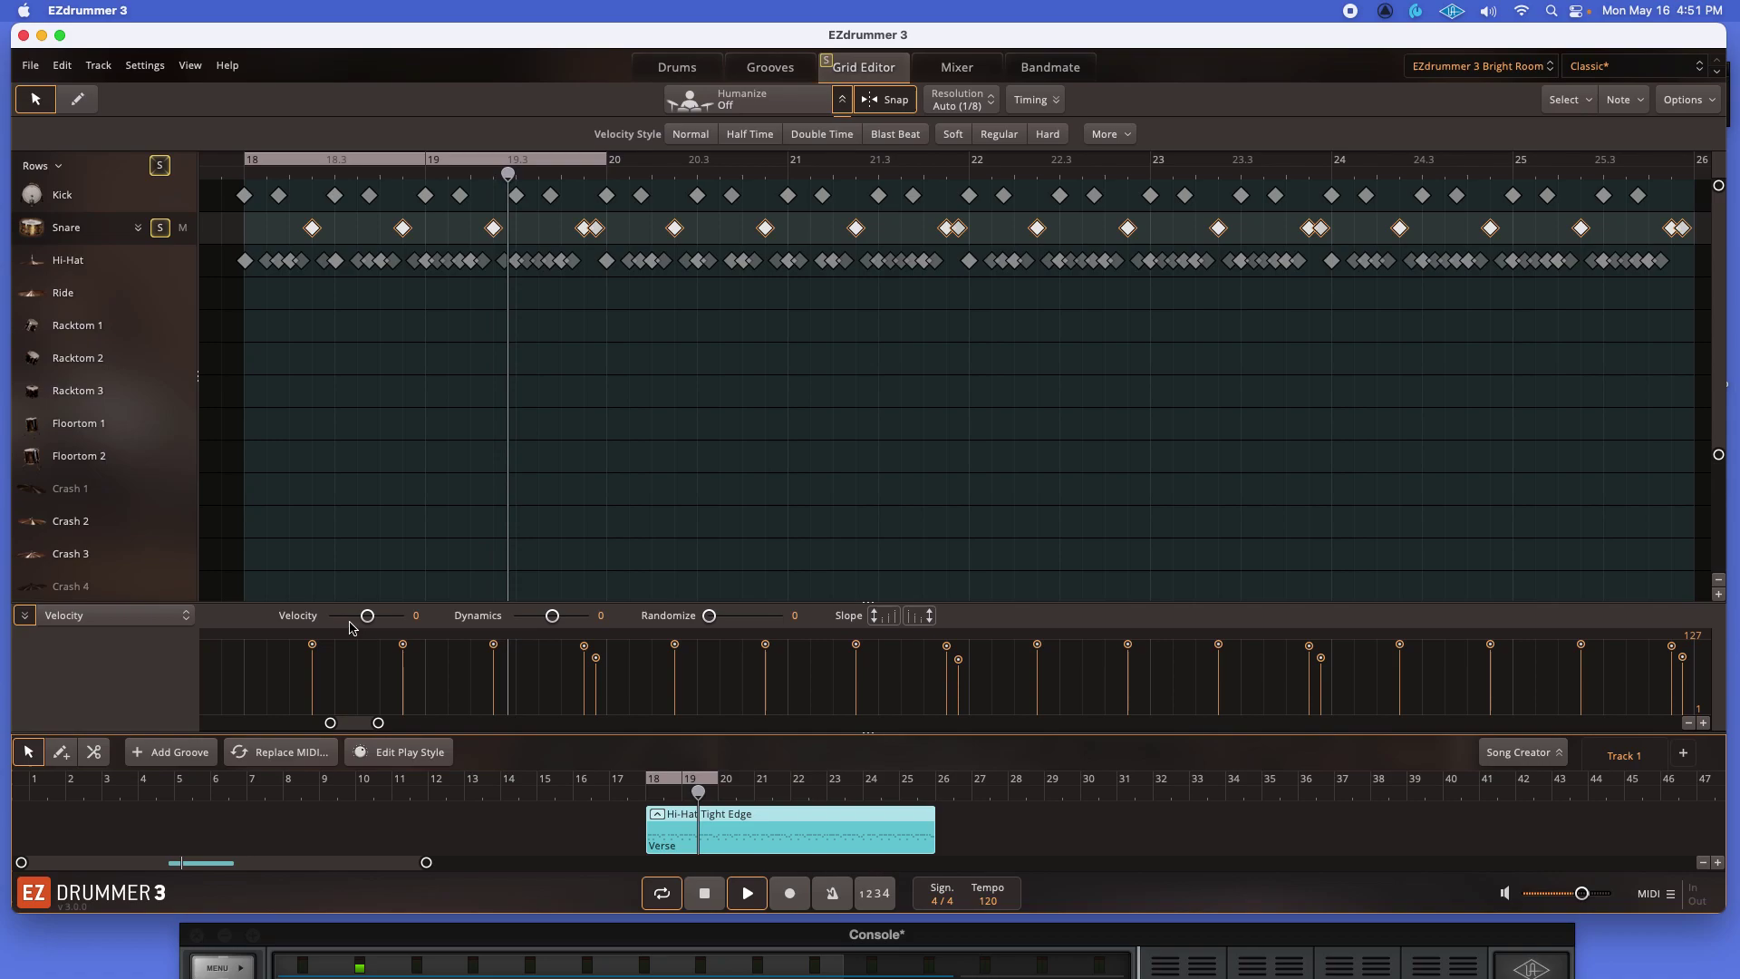
pyautogui.moveTo(368, 620)
pyautogui.mouseDown()
pyautogui.moveTo(400, 625)
pyautogui.moveTo(378, 623)
pyautogui.mouseUp()
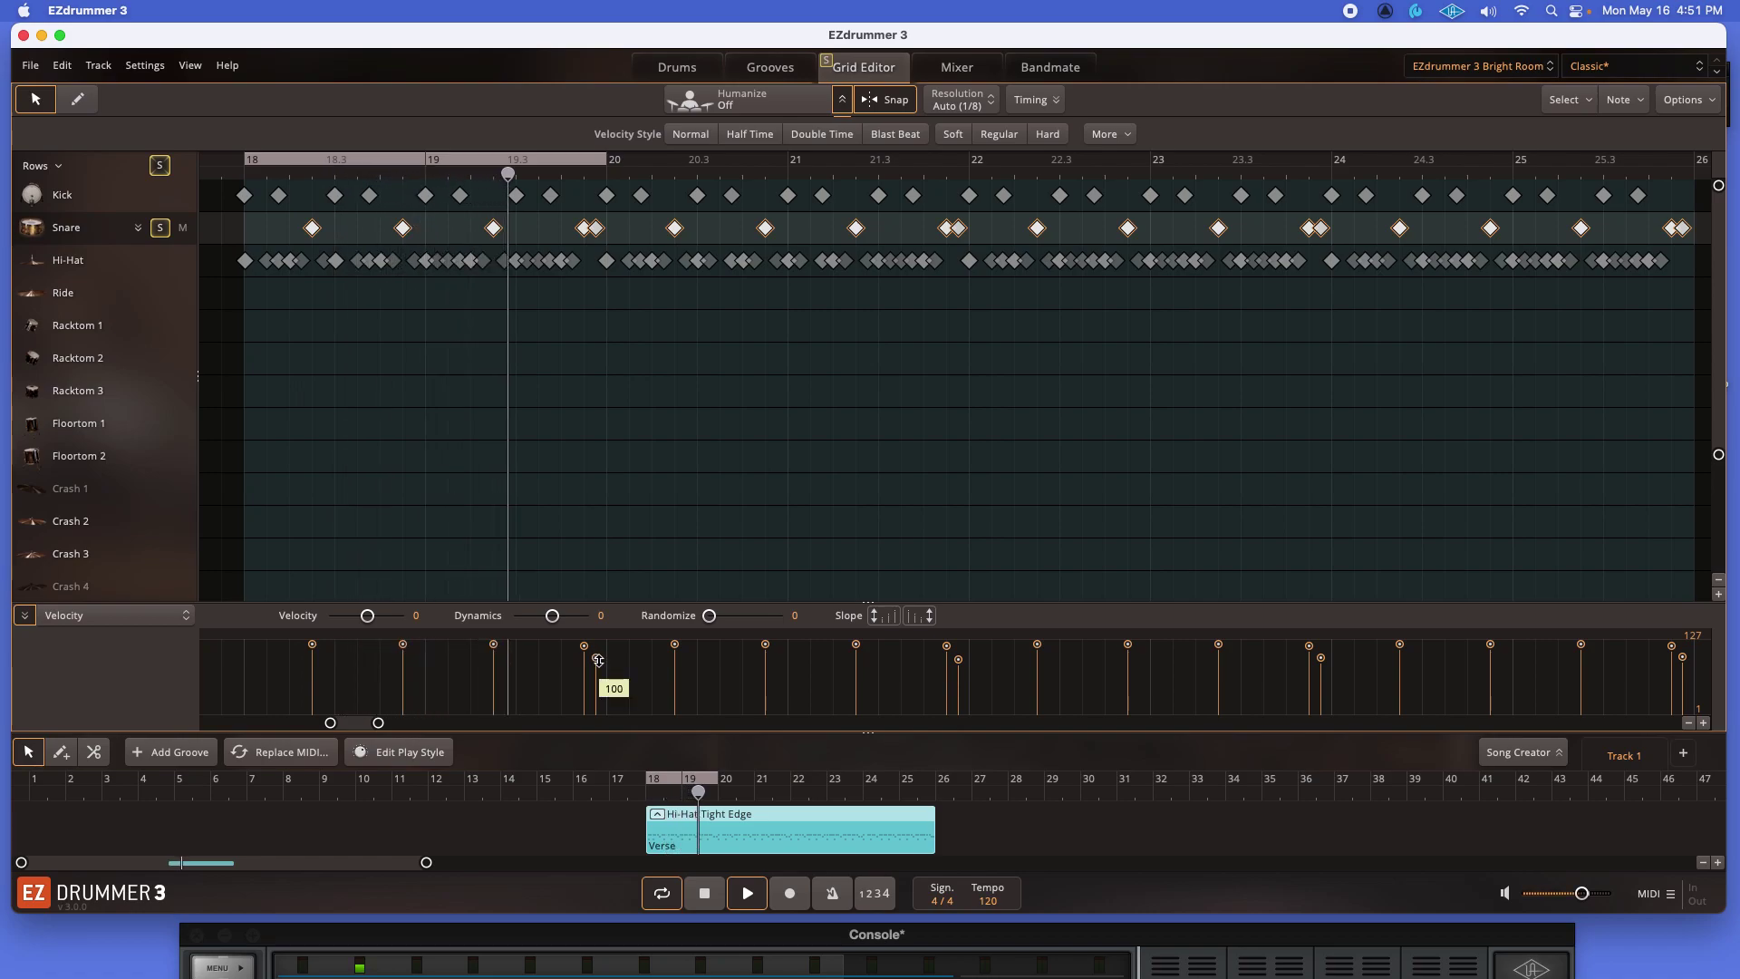
pyautogui.moveTo(367, 615)
pyautogui.mouseDown()
pyautogui.moveTo(415, 622)
pyautogui.moveTo(347, 623)
pyautogui.mouseUp()
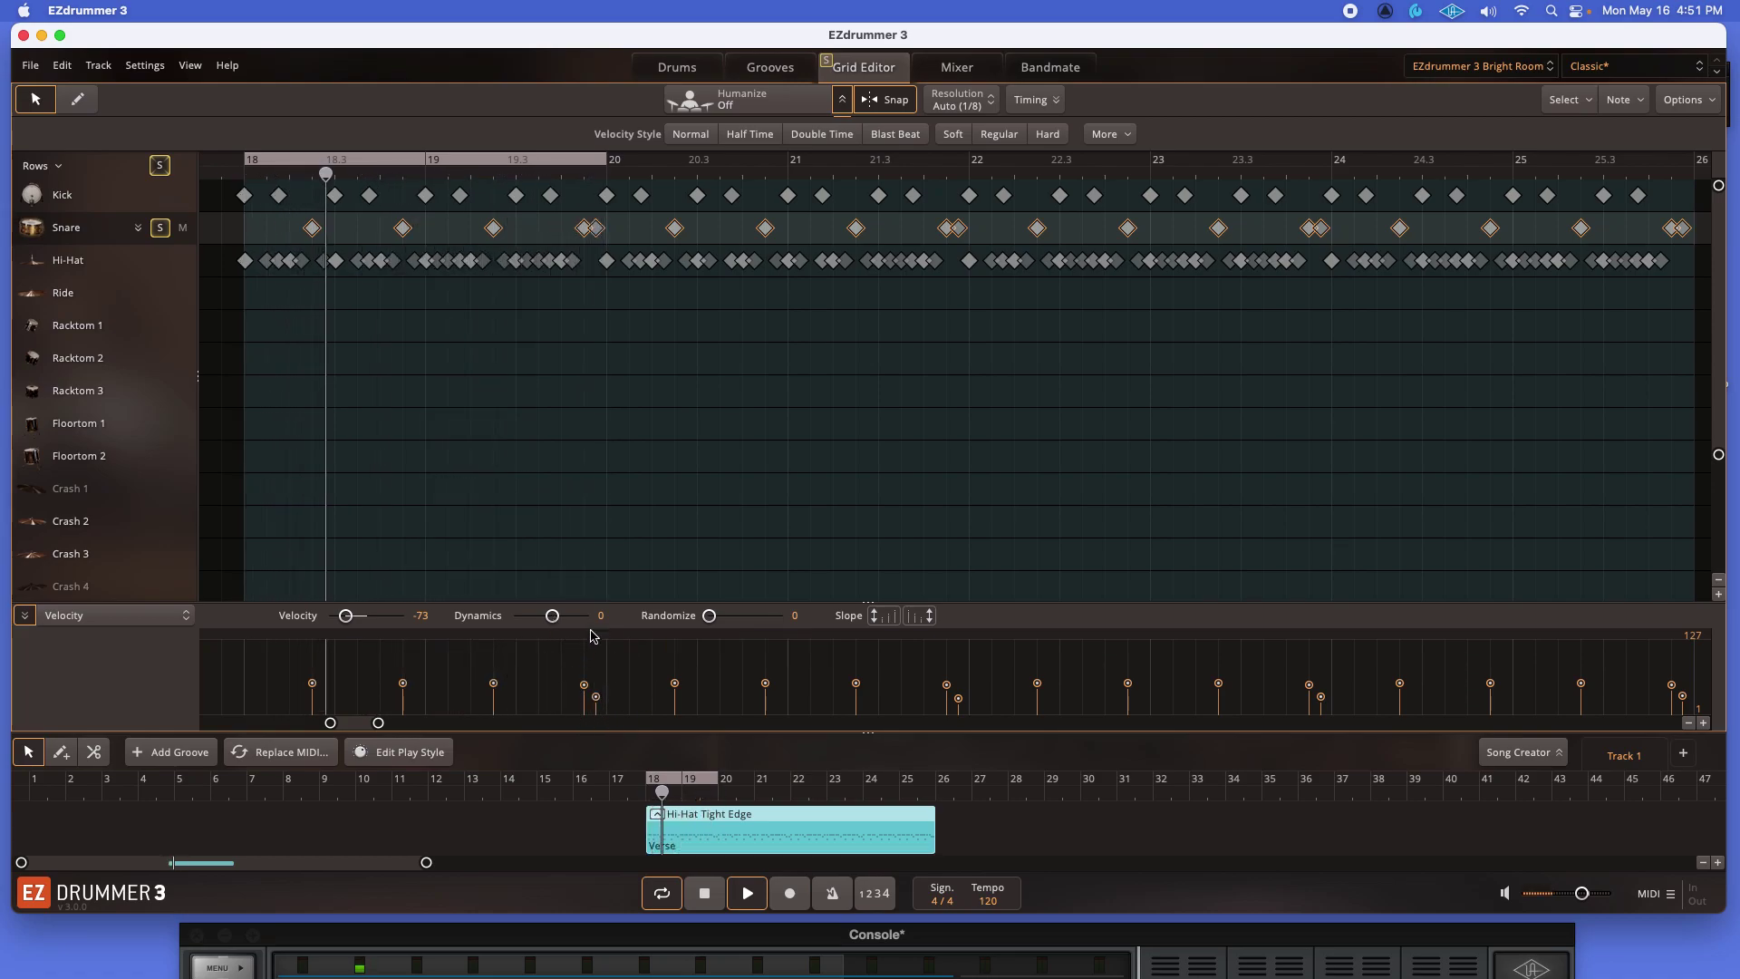
# Step: Set snare Dynamics to 23 and the Velocity offset to -37
pyautogui.moveTo(552, 615); pyautogui.dragTo(556, 619)
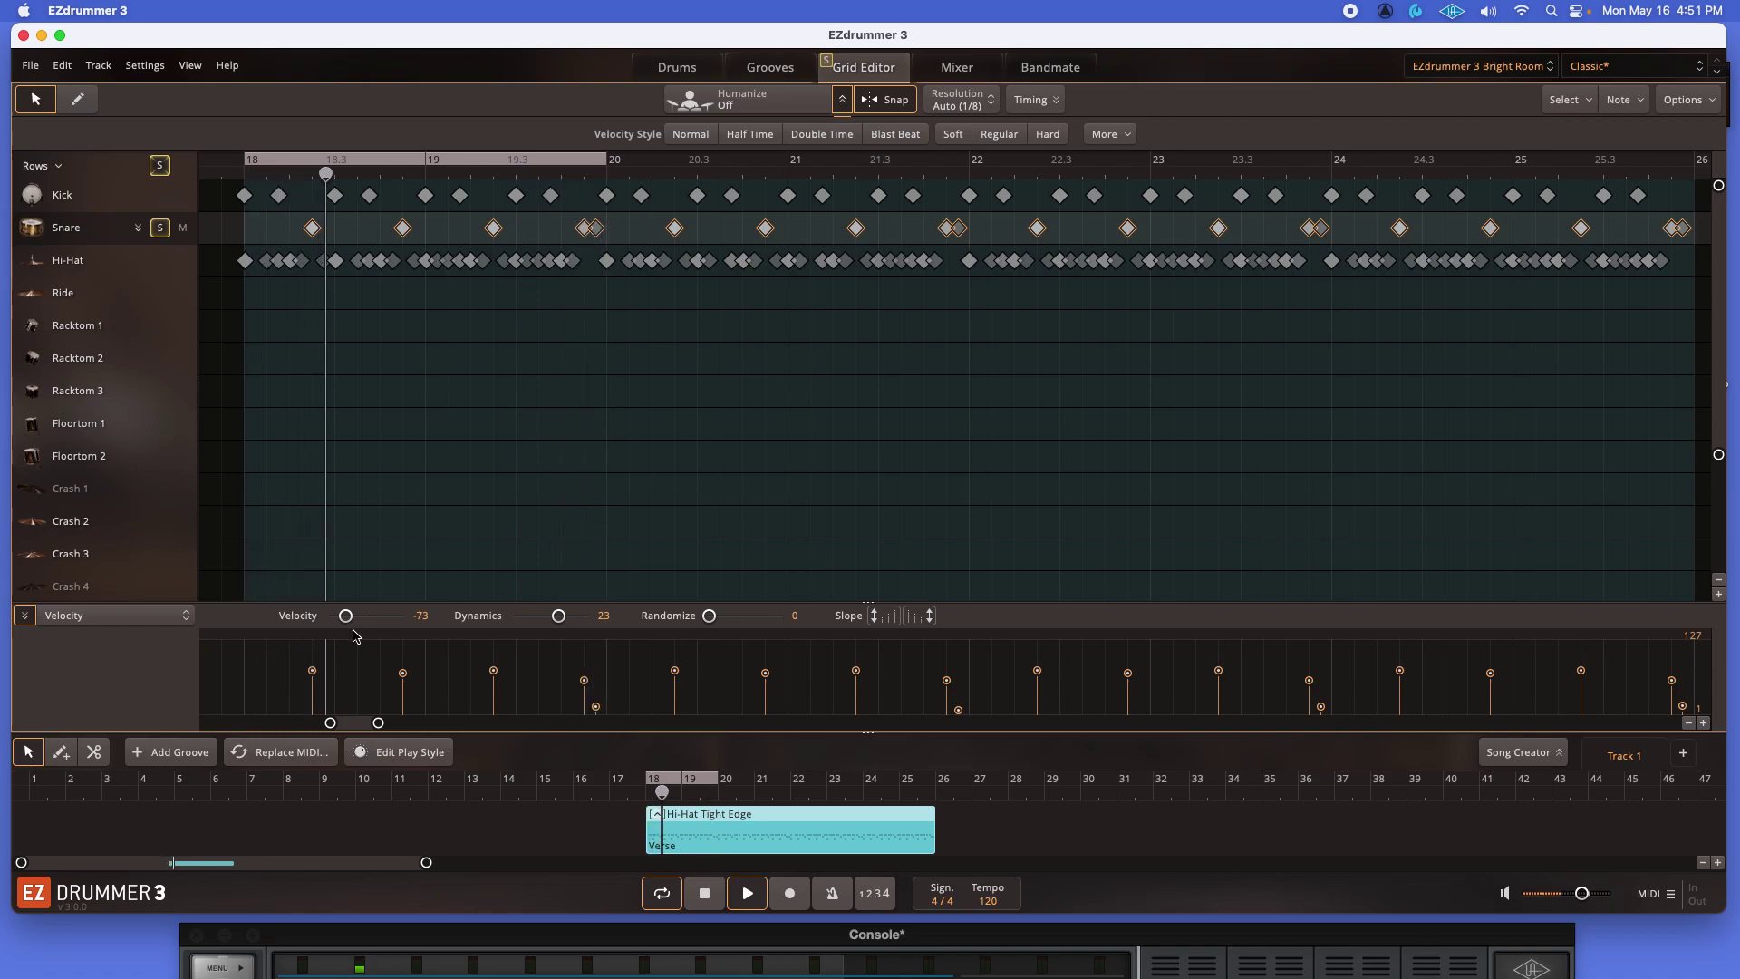
pyautogui.moveTo(345, 615); pyautogui.dragTo(353, 624)
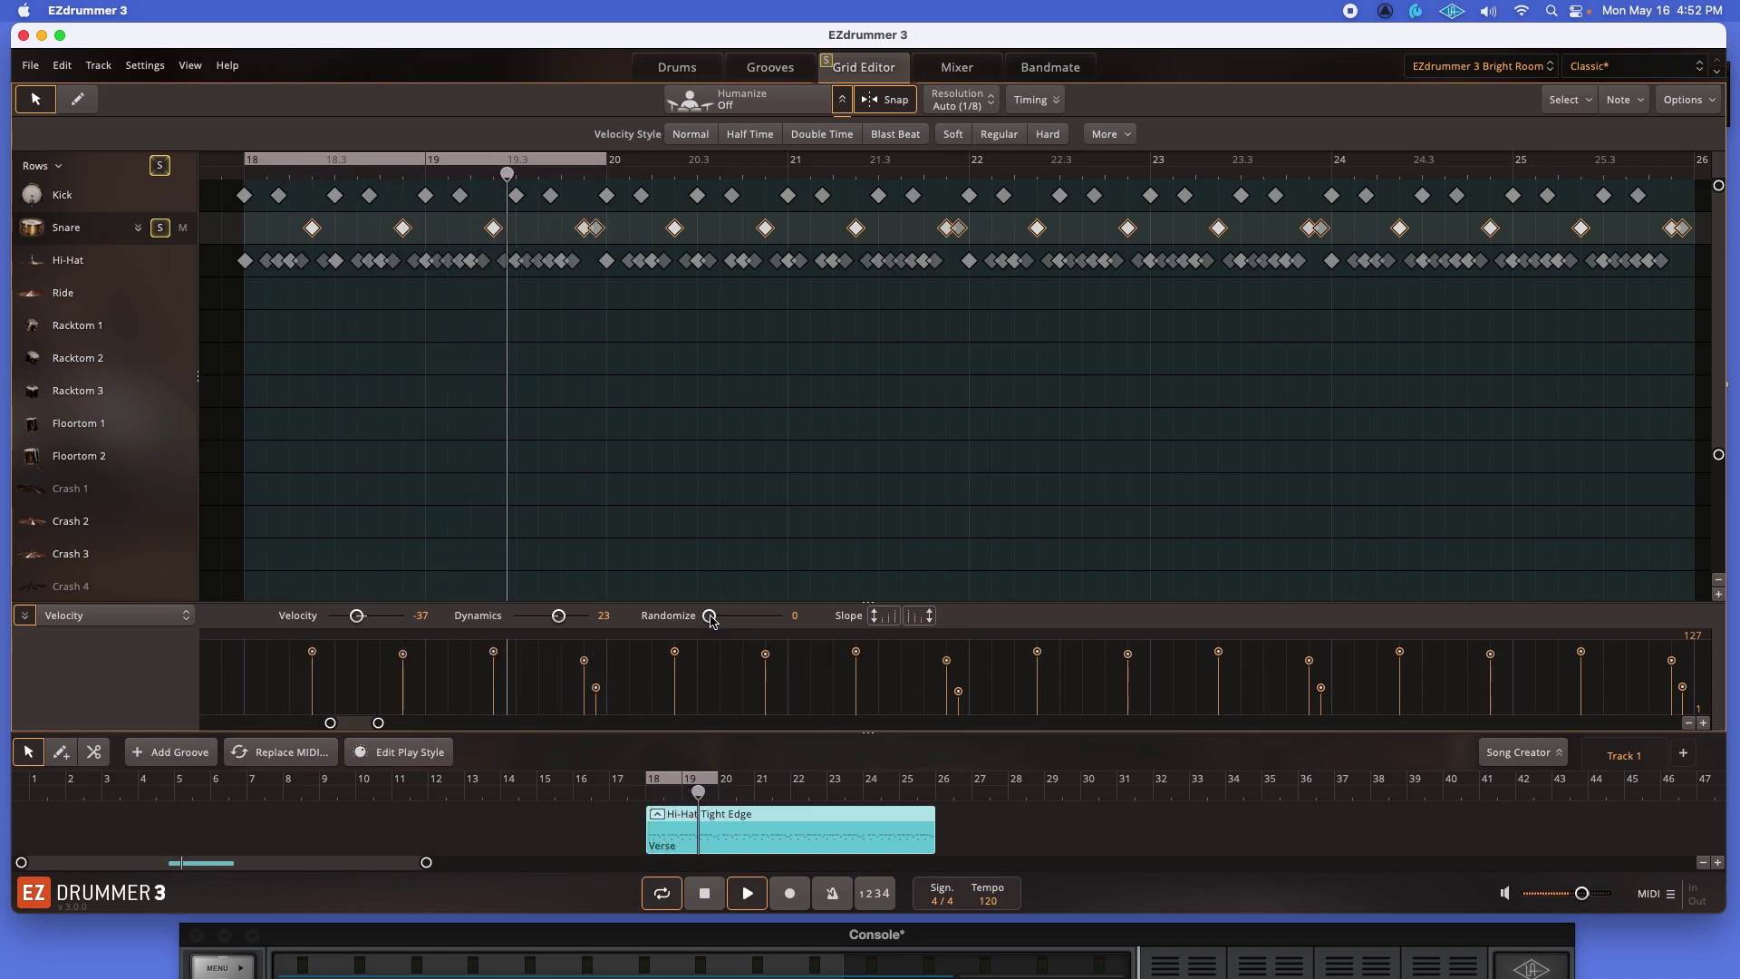
# Step: Try and clear Randomize, reset Velocity and Dynamics to 0, then set Randomize to 53
pyautogui.moveTo(711, 618); pyautogui.dragTo(725, 623)
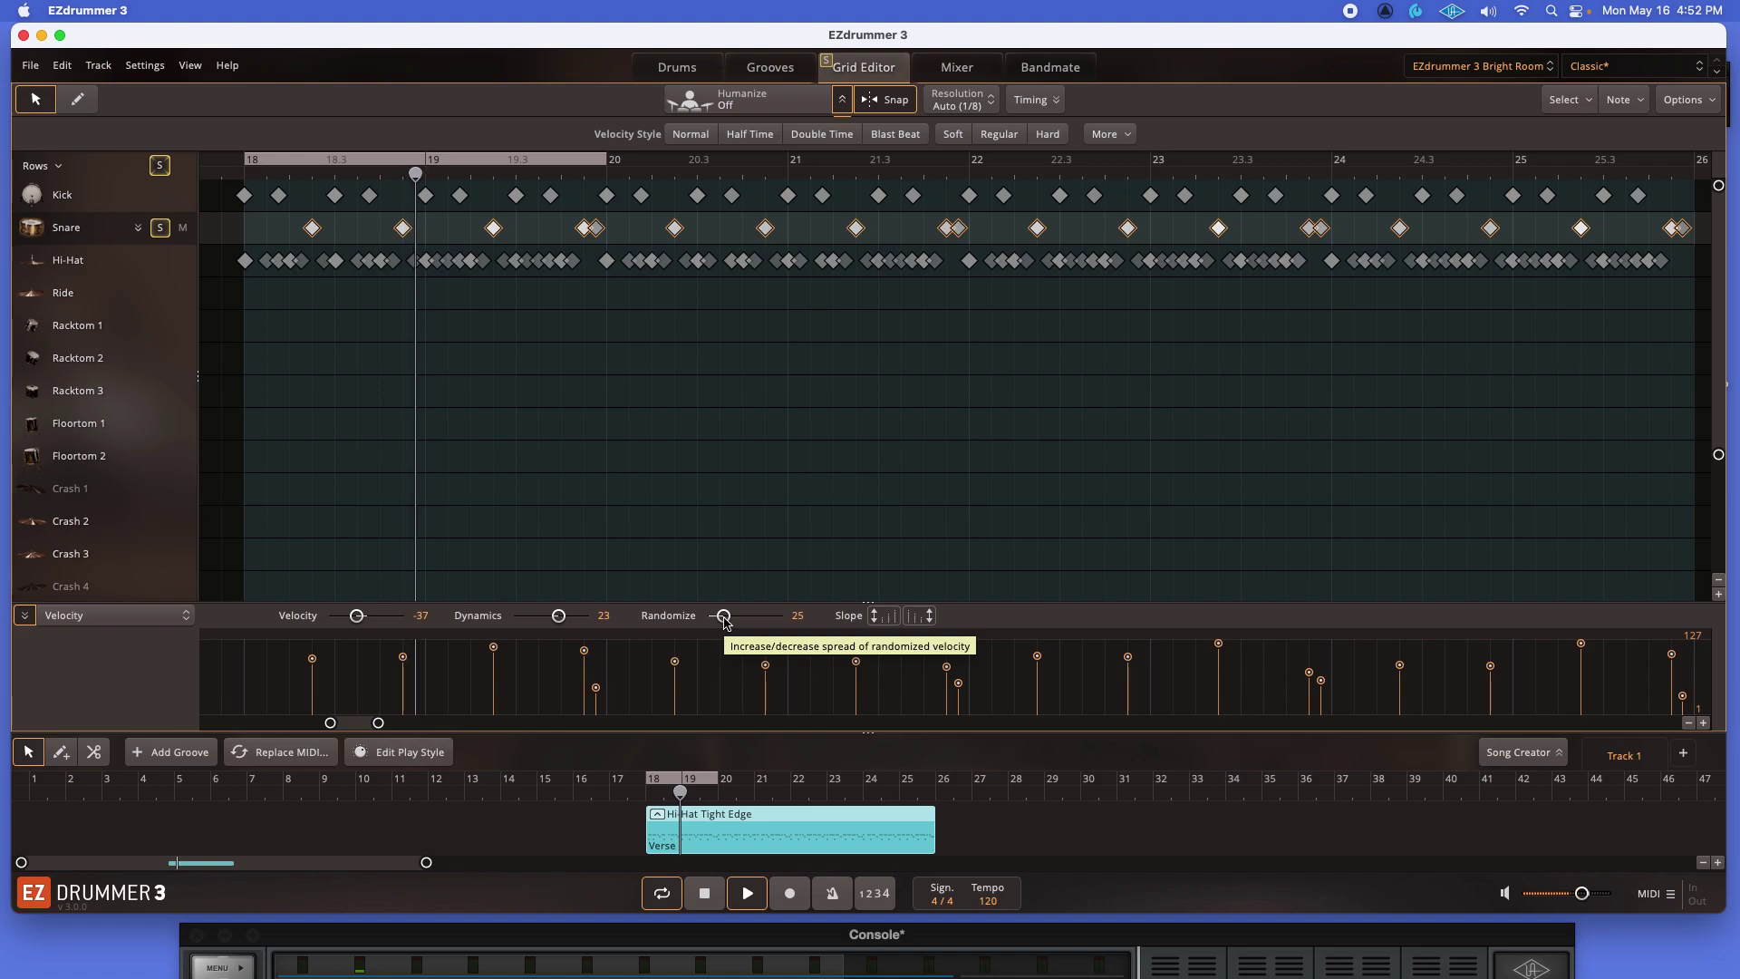
pyautogui.moveTo(723, 615); pyautogui.dragTo(637, 622)
pyautogui.doubleClick(558, 615)
pyautogui.doubleClick(357, 615)
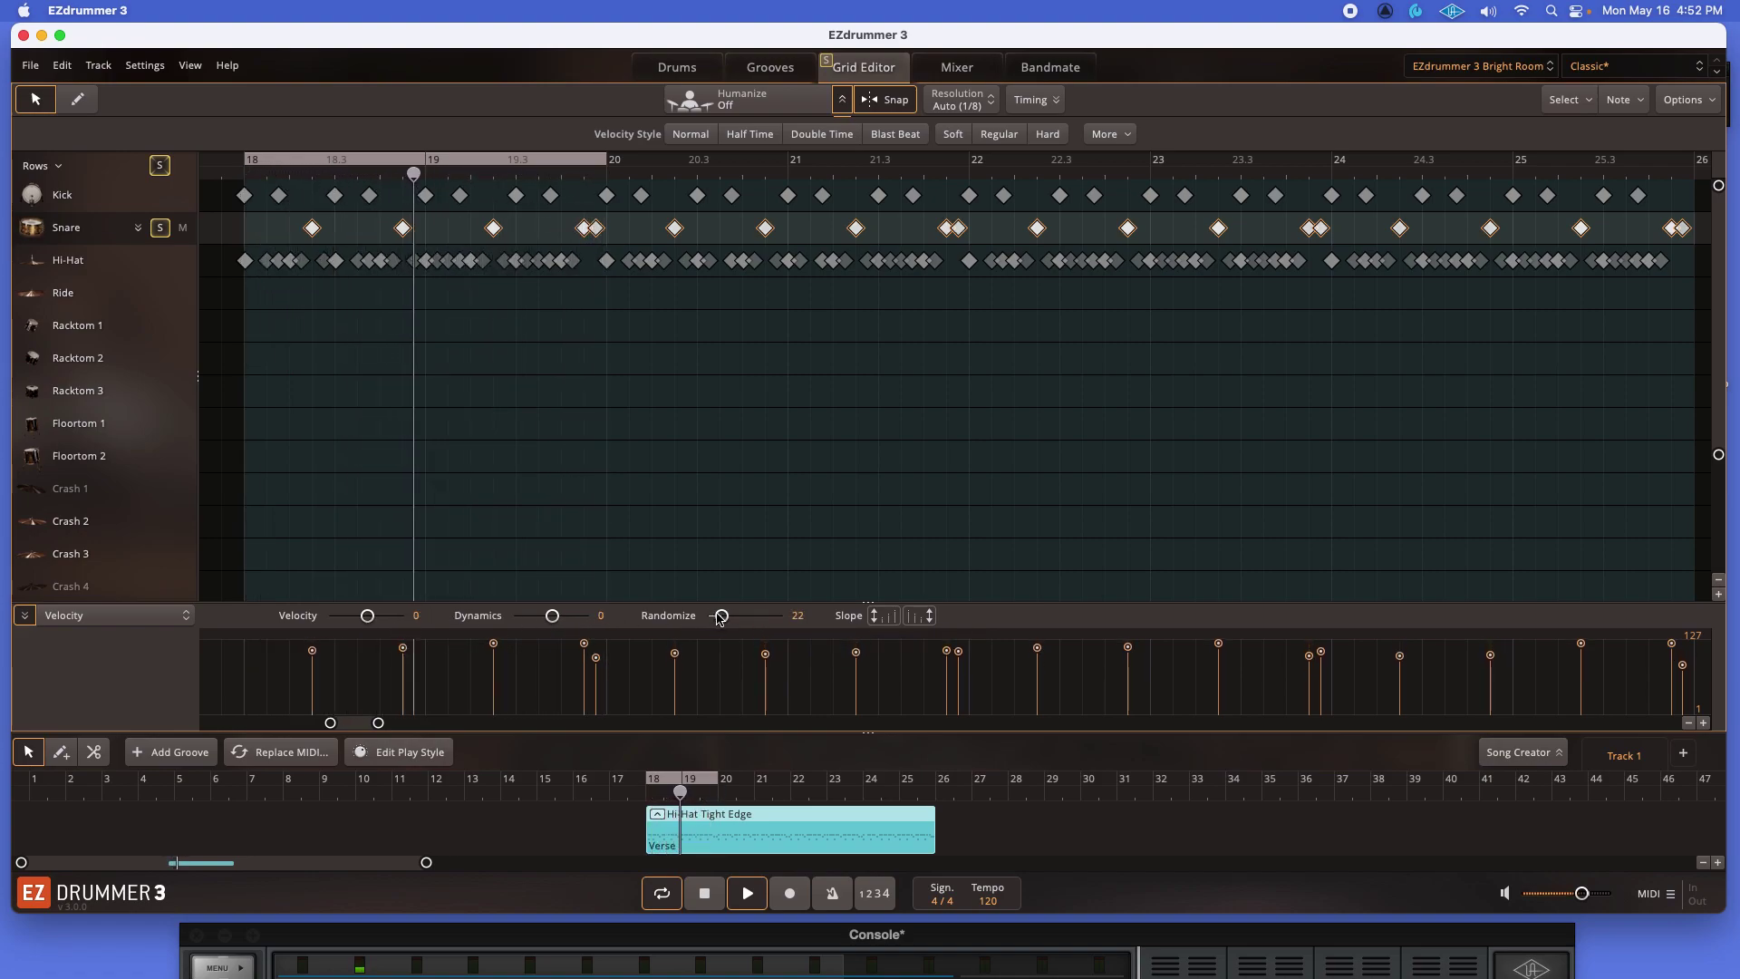
pyautogui.moveTo(708, 616)
pyautogui.mouseDown()
pyautogui.moveTo(765, 623)
pyautogui.moveTo(736, 627)
pyautogui.mouseUp()
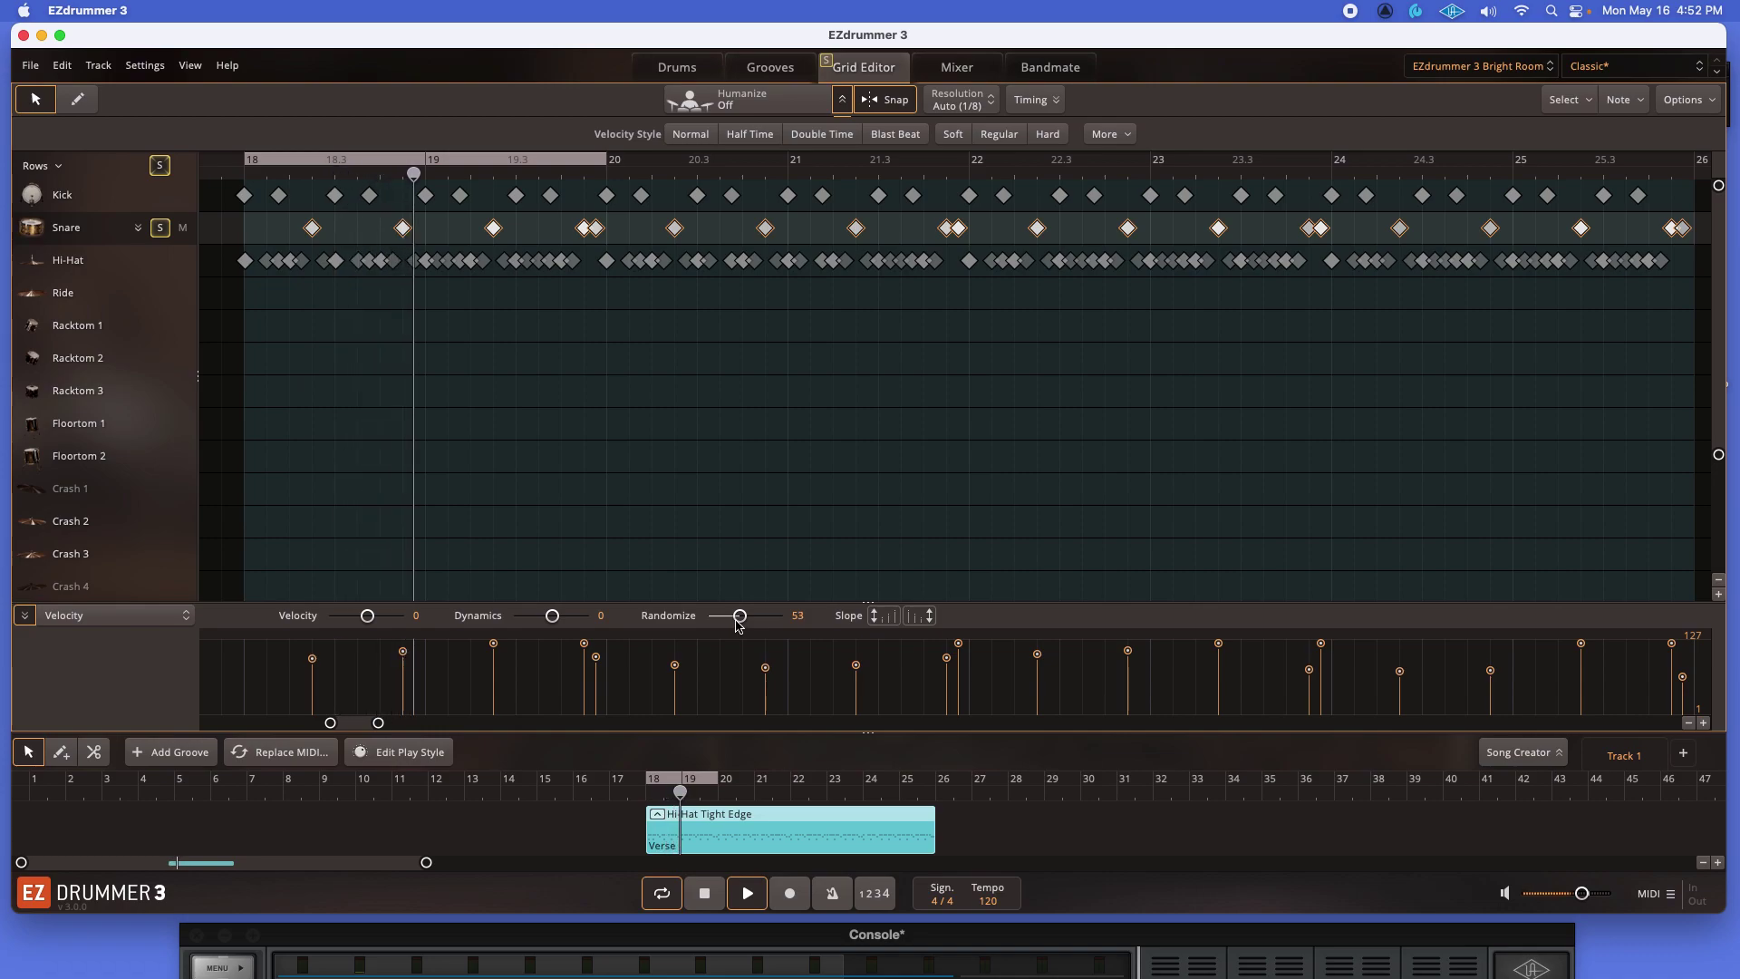
# Step: Reset Randomize, then set snare Velocity to -30, Dynamics to 17 and Randomize to 23
pyautogui.doubleClick(739, 618)
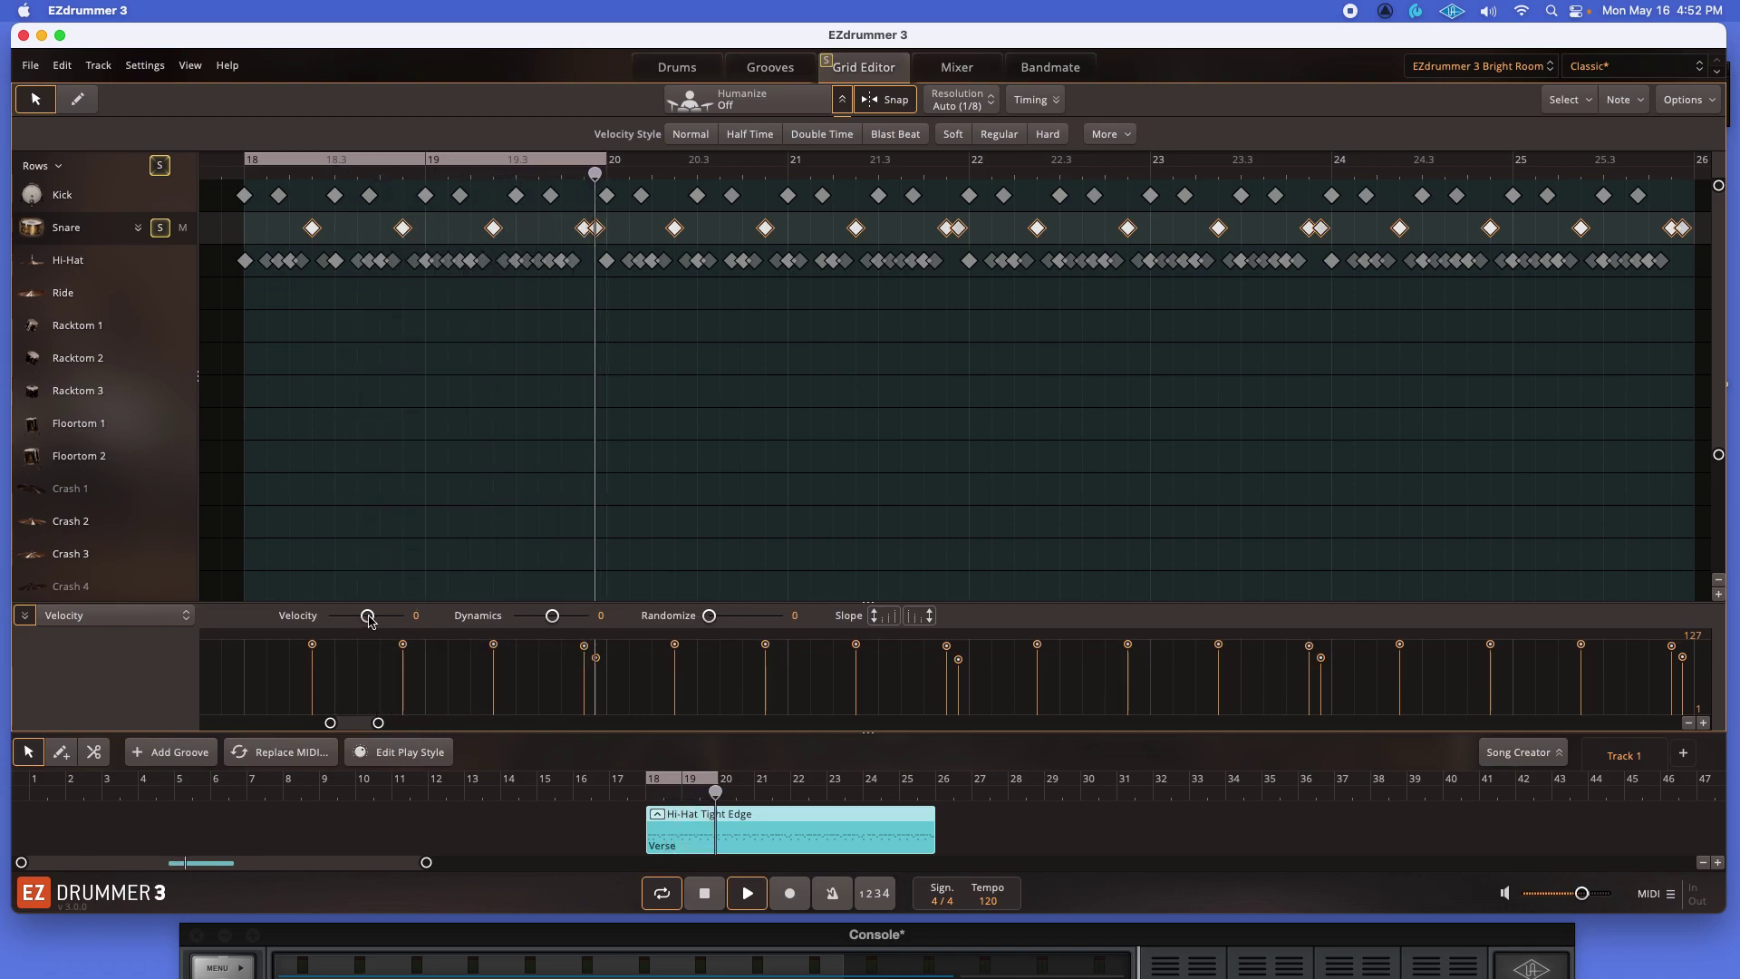
pyautogui.moveTo(367, 617); pyautogui.dragTo(360, 620)
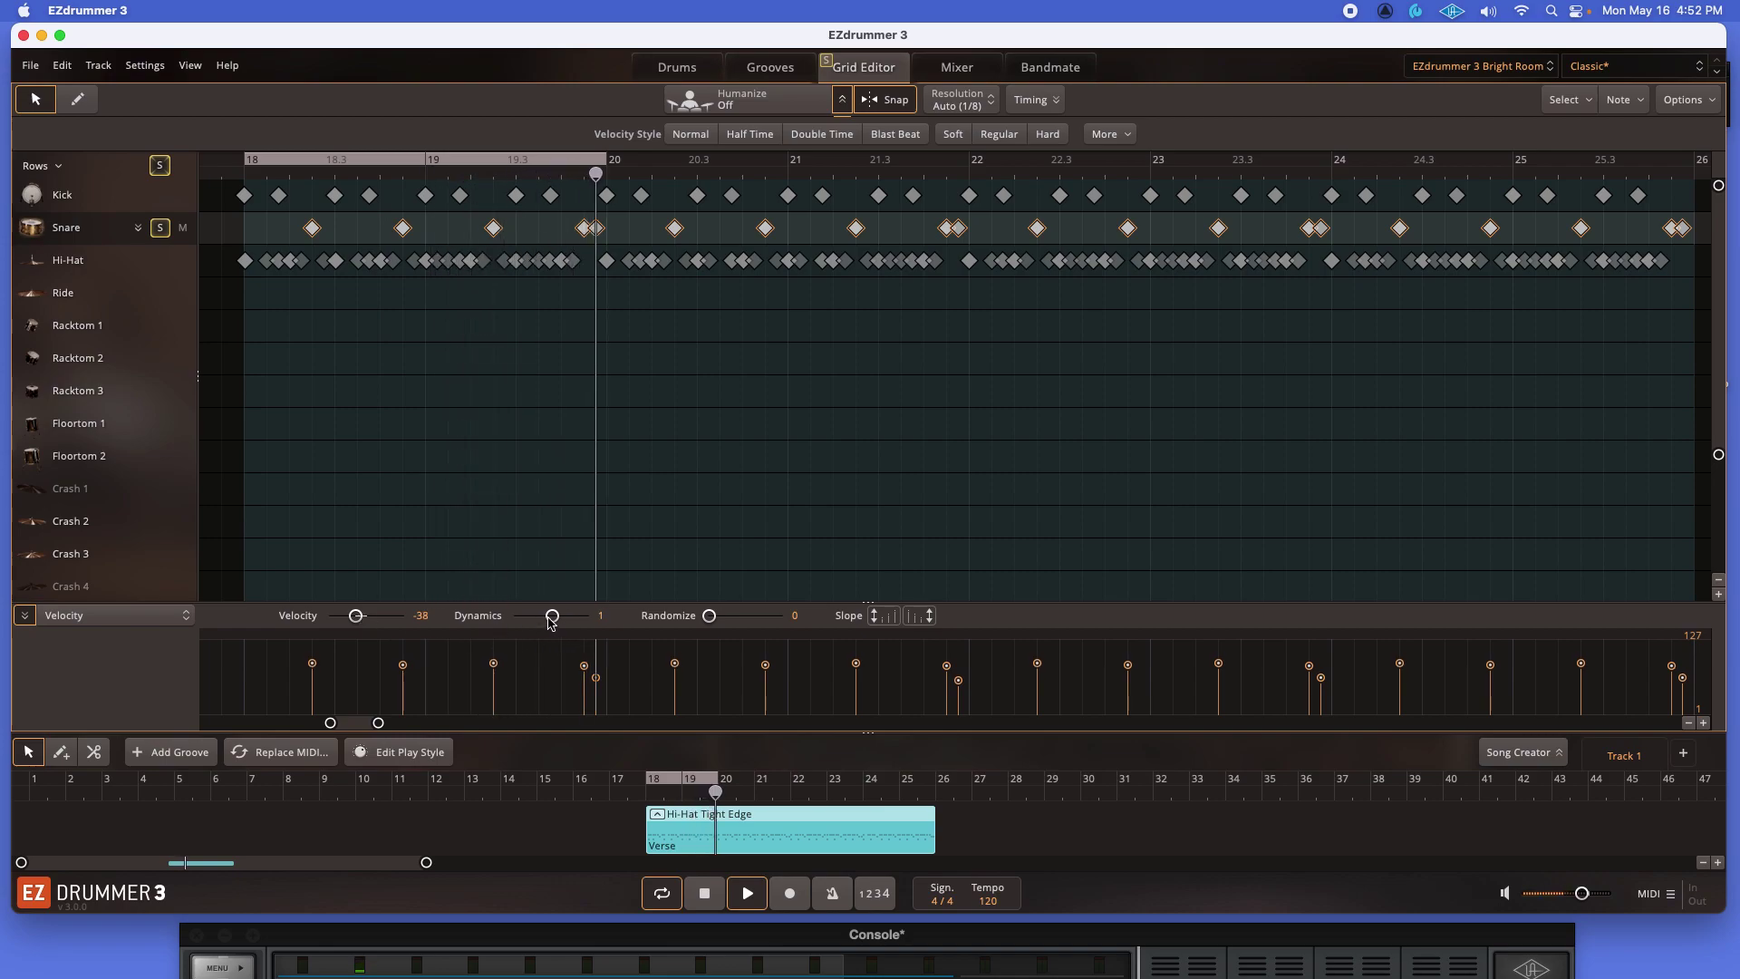
pyautogui.moveTo(552, 617); pyautogui.dragTo(561, 622)
pyautogui.moveTo(559, 622); pyautogui.dragTo(556, 623)
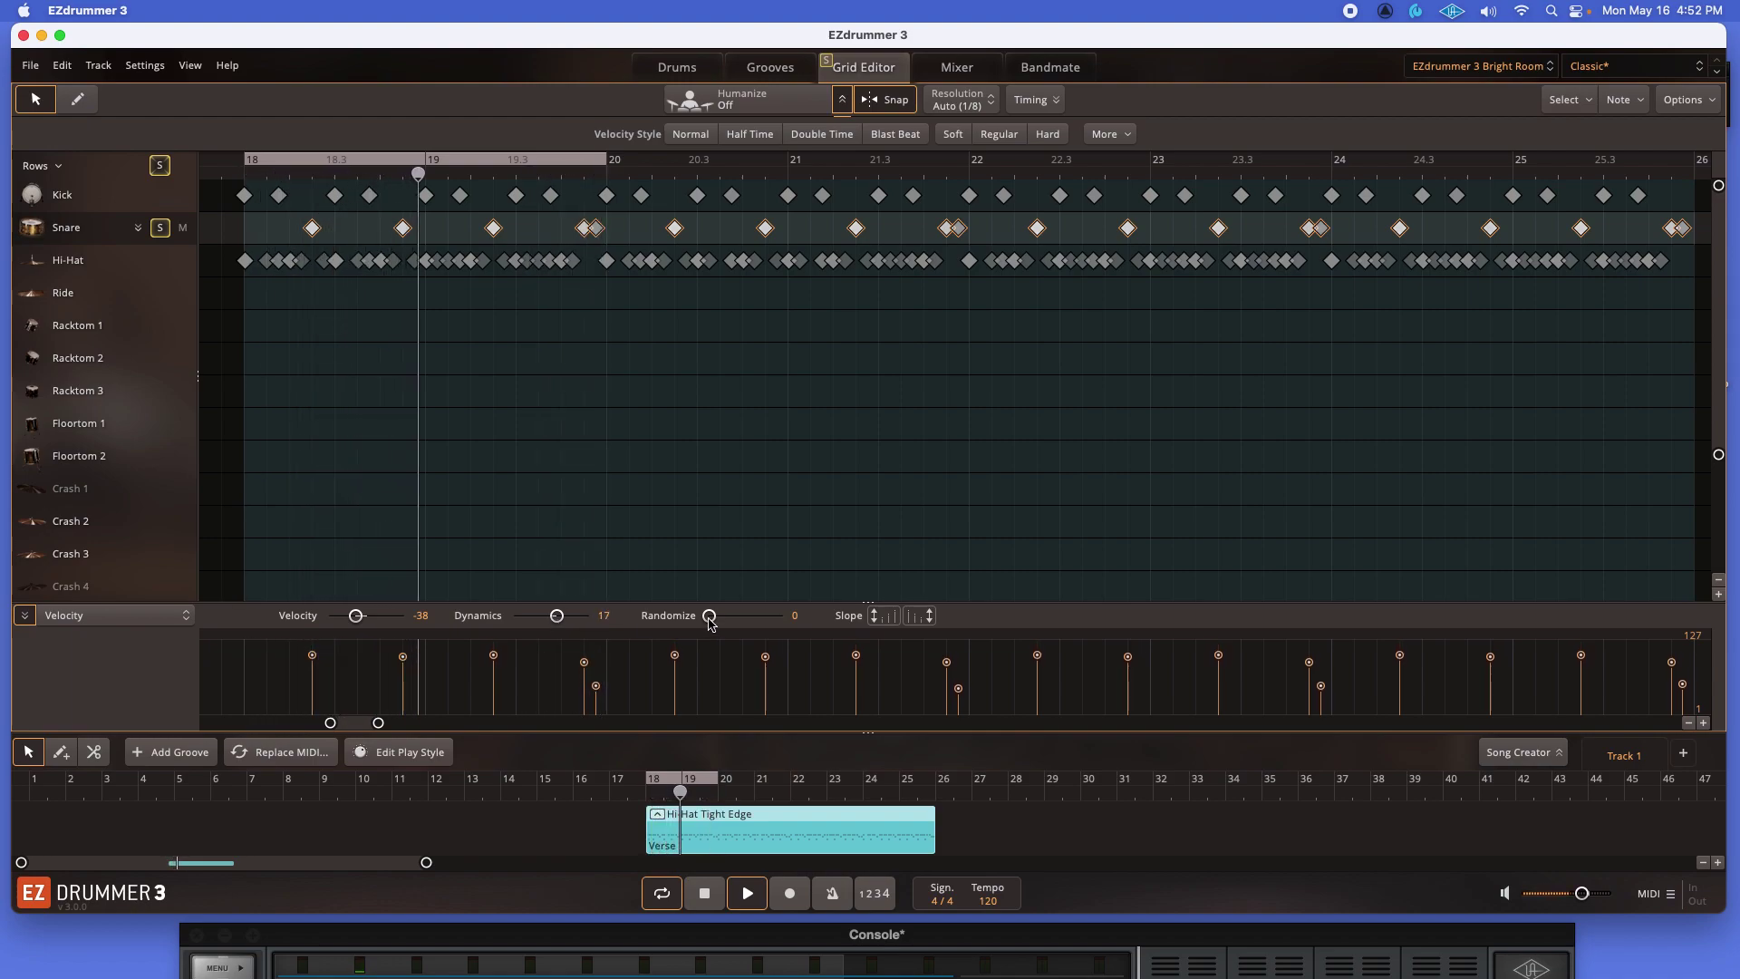
pyautogui.moveTo(709, 617); pyautogui.dragTo(733, 626)
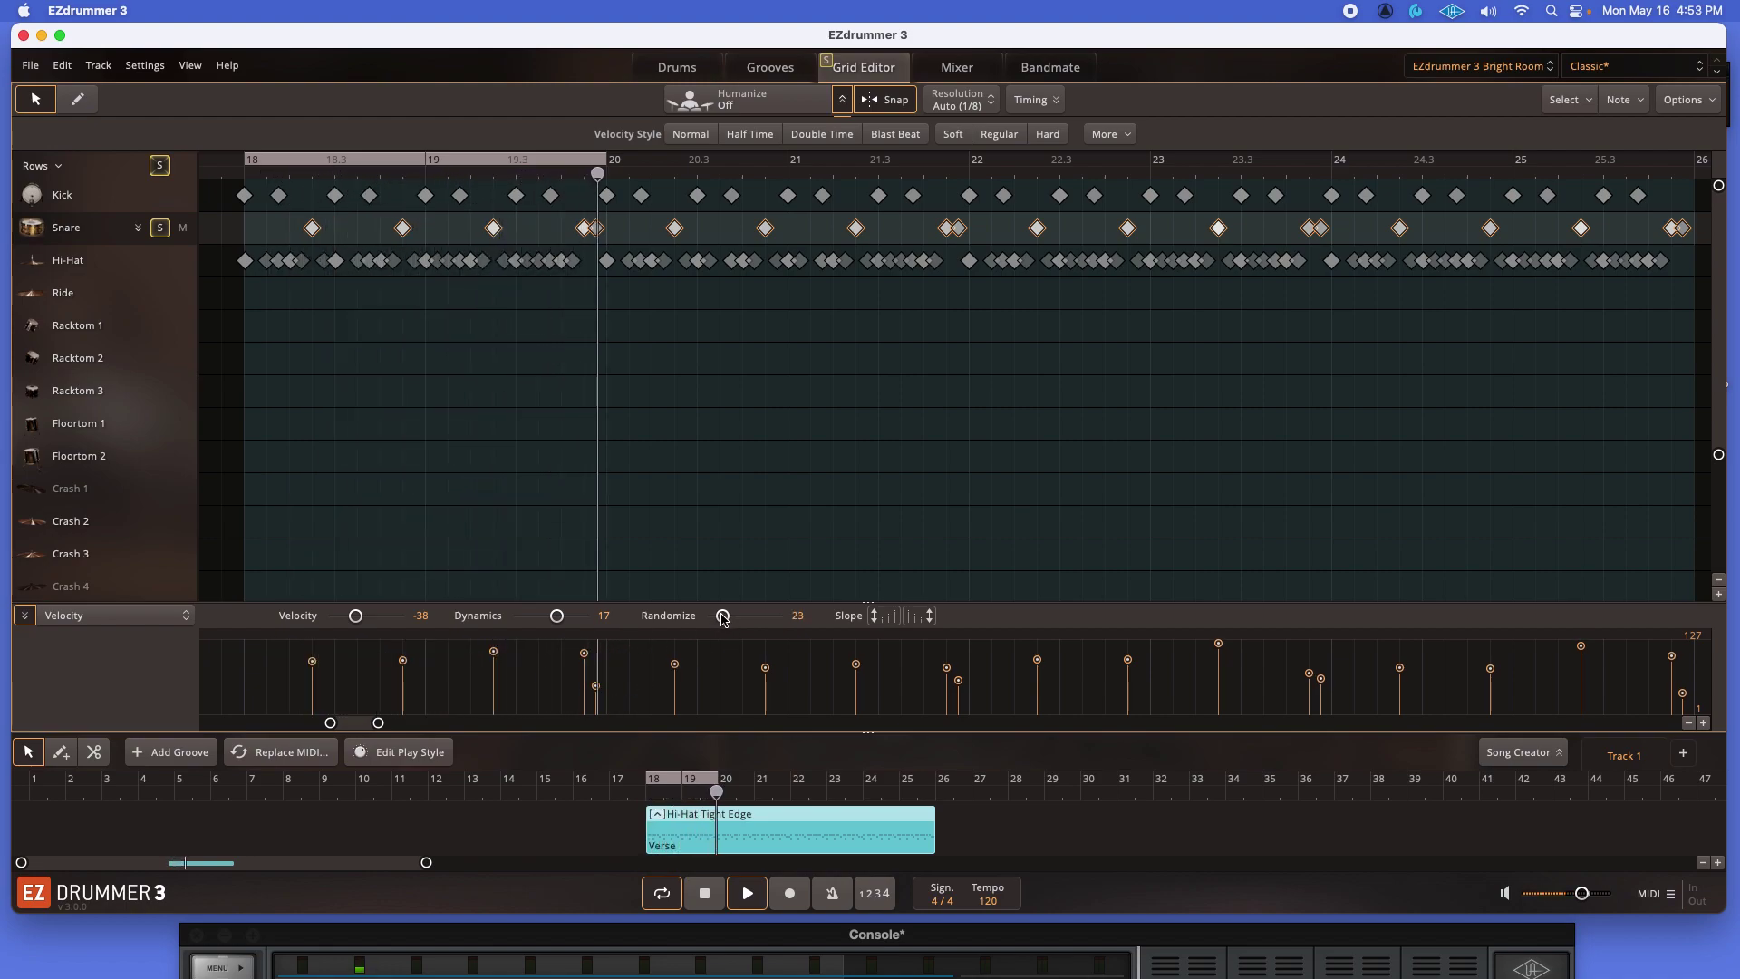
pyautogui.moveTo(355, 616); pyautogui.dragTo(357, 624)
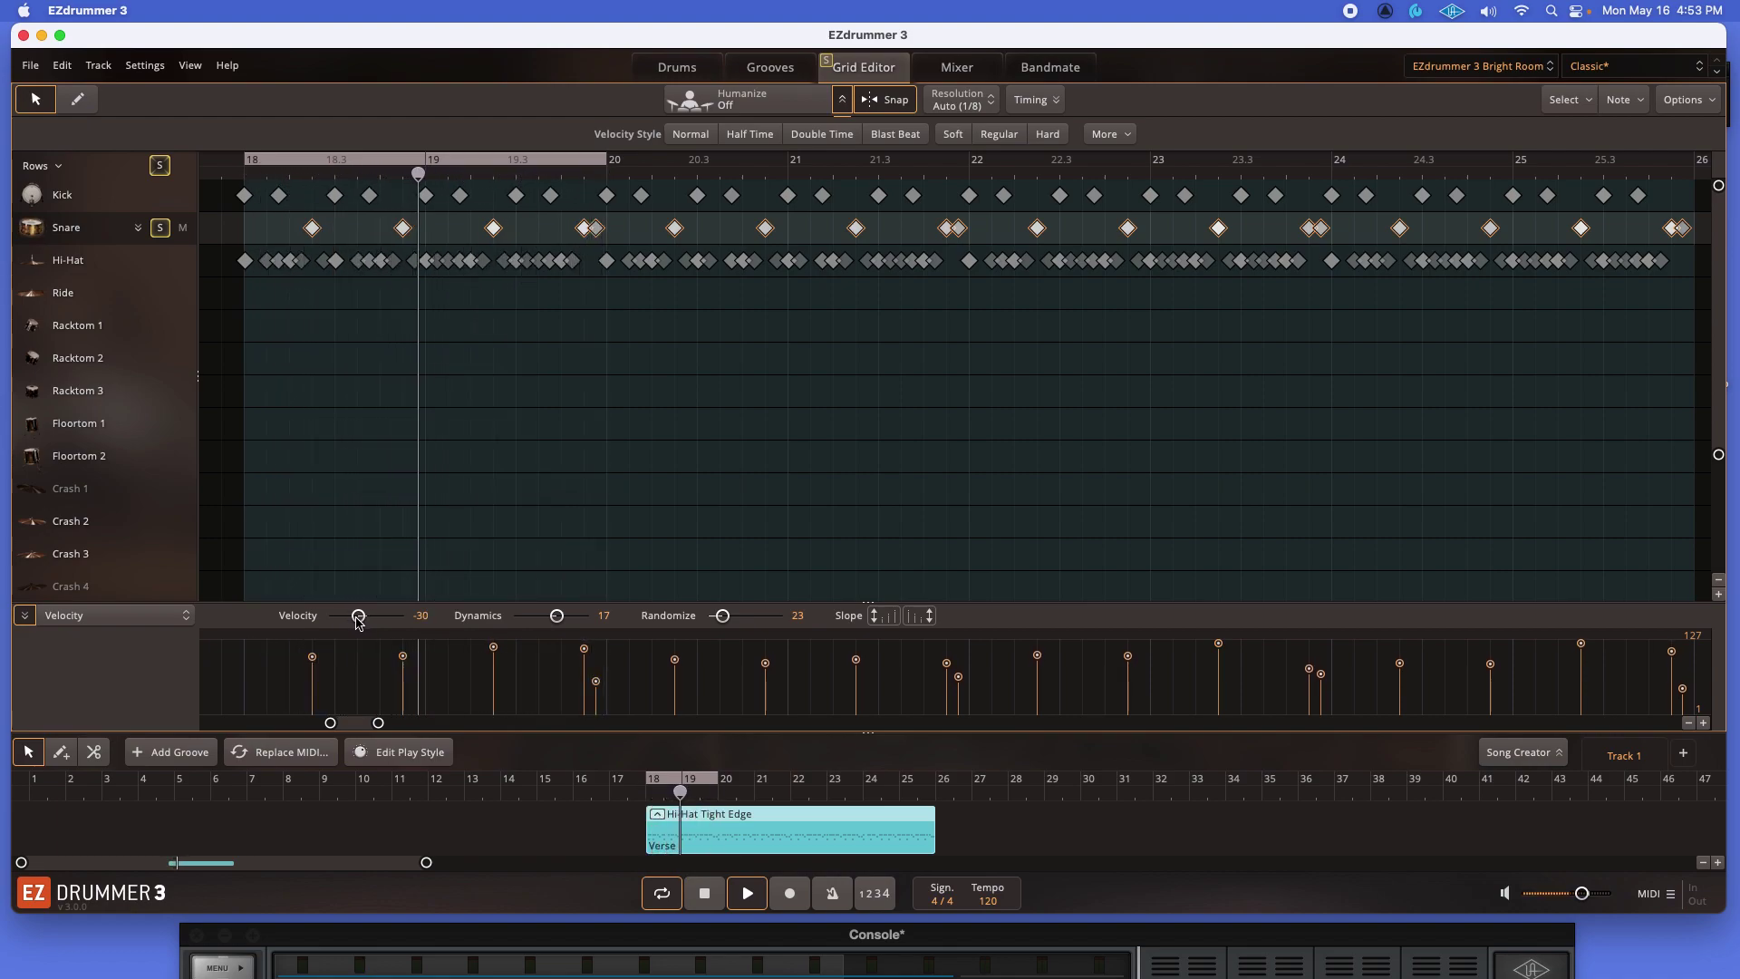
# Step: Unsolo the Snare row and reset its Velocity, Dynamics and Randomize sliders to 0
pyautogui.click(159, 227)
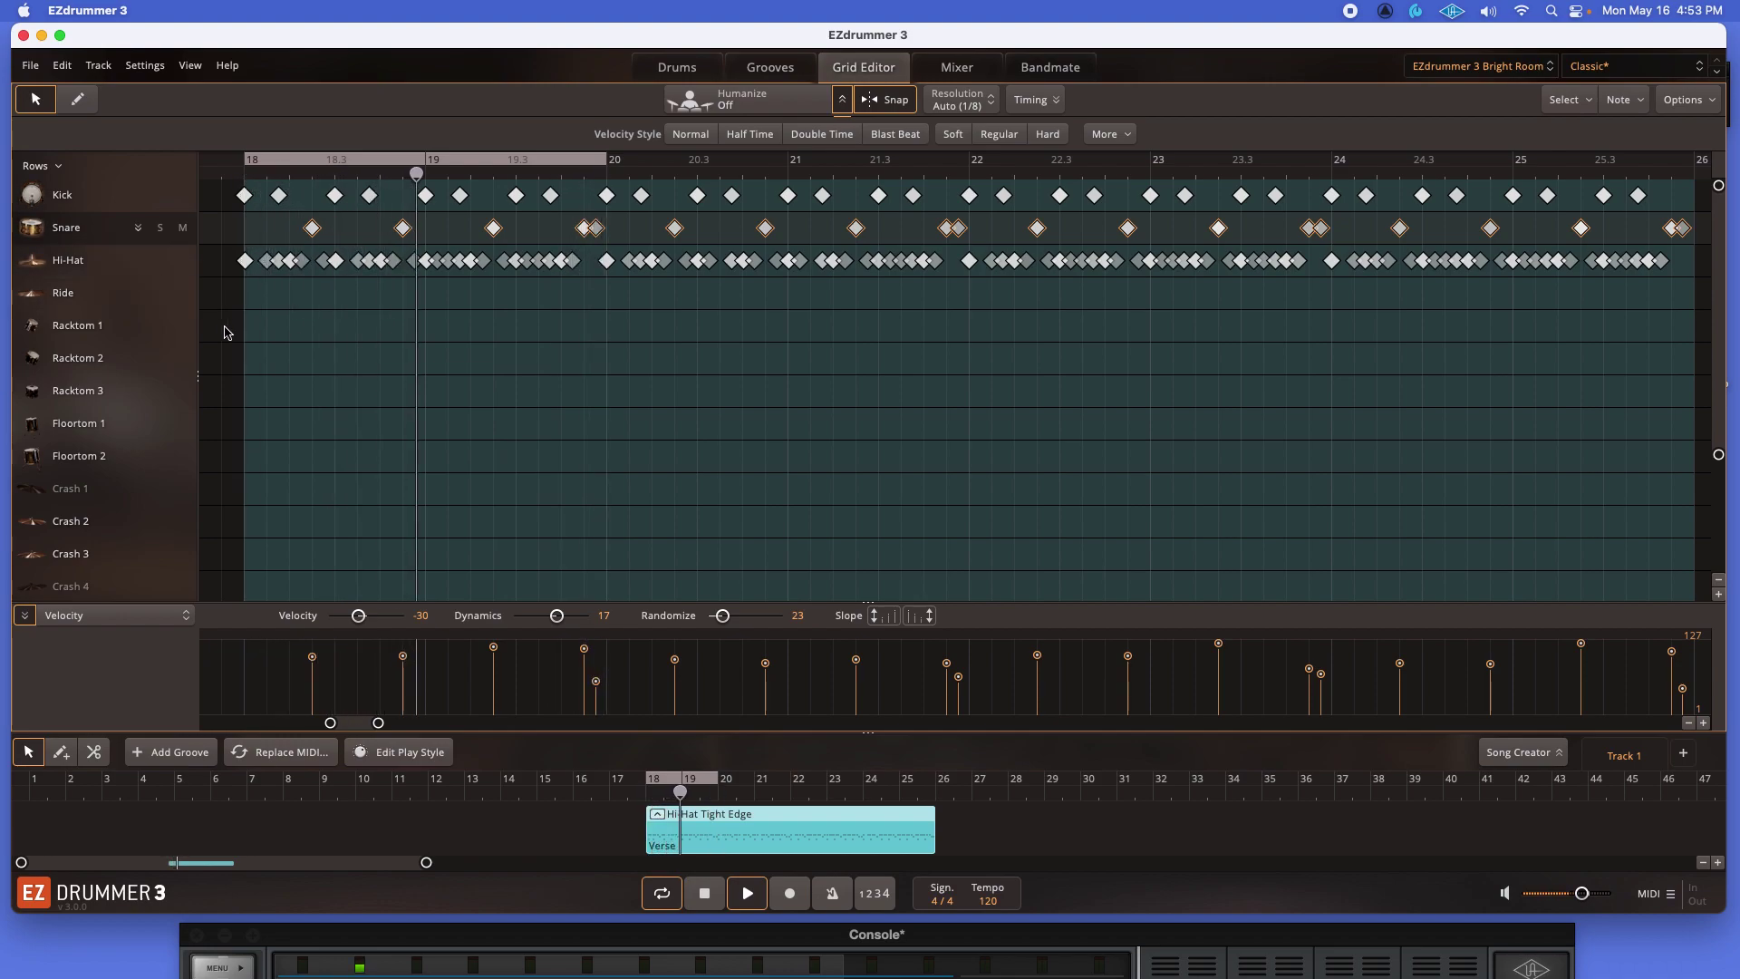
pyautogui.doubleClick(359, 616)
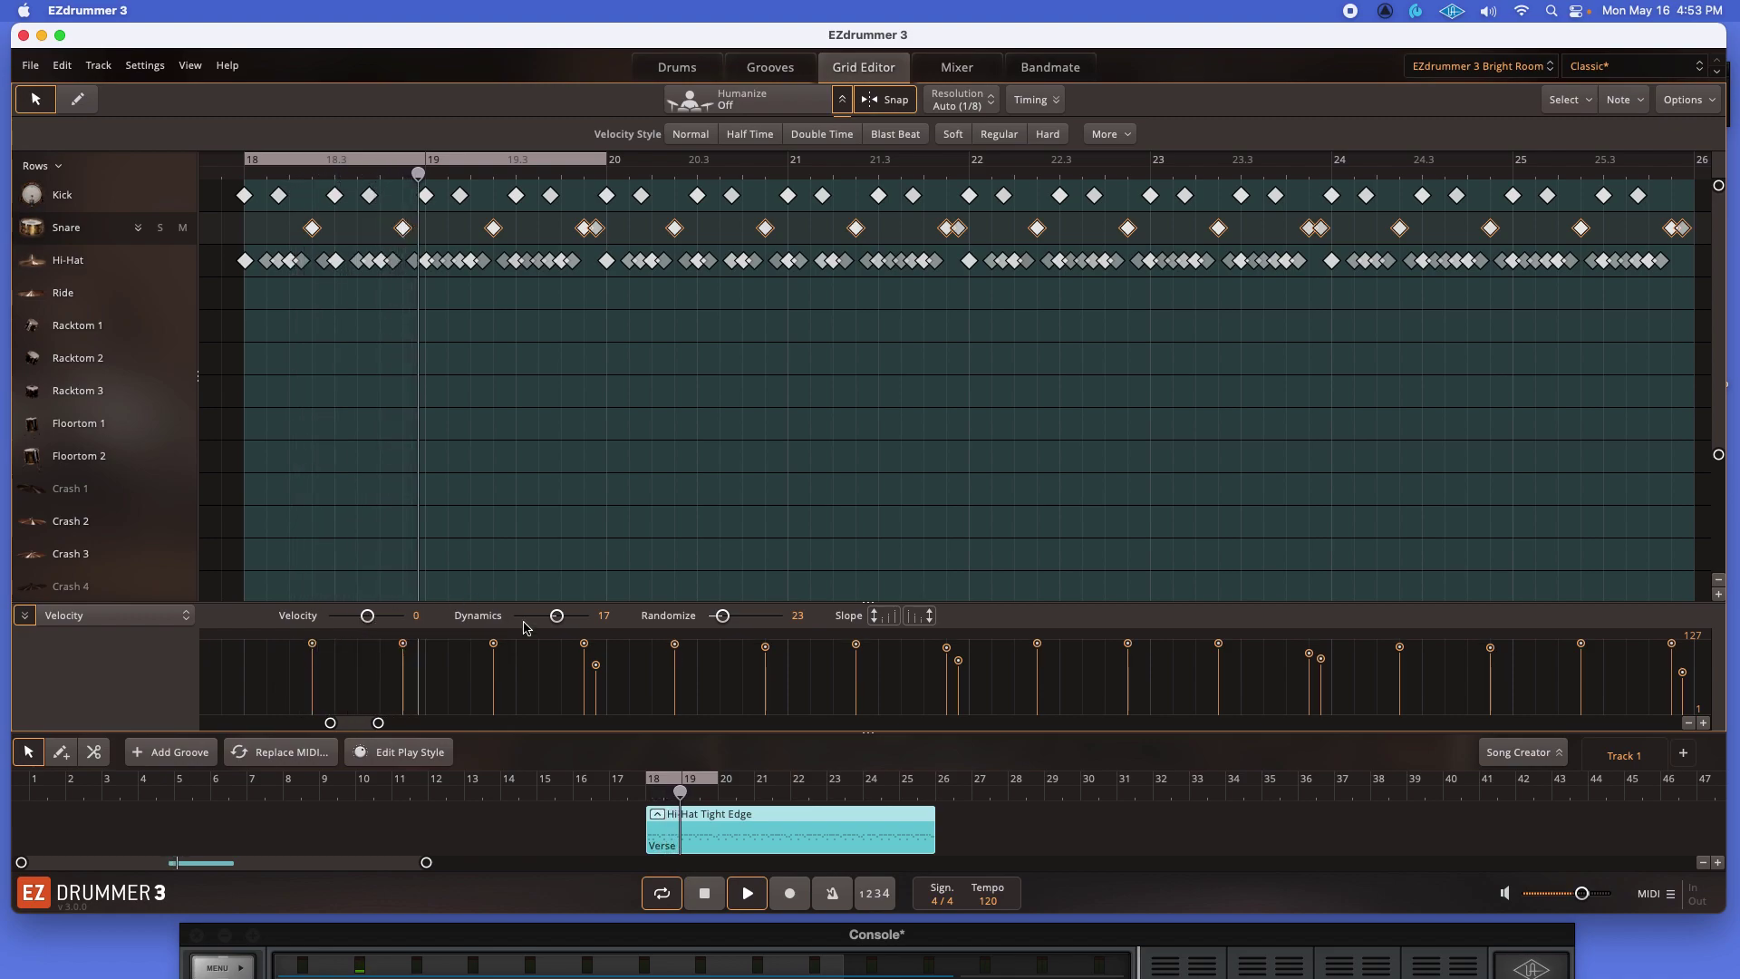
pyautogui.doubleClick(556, 615)
pyautogui.doubleClick(722, 616)
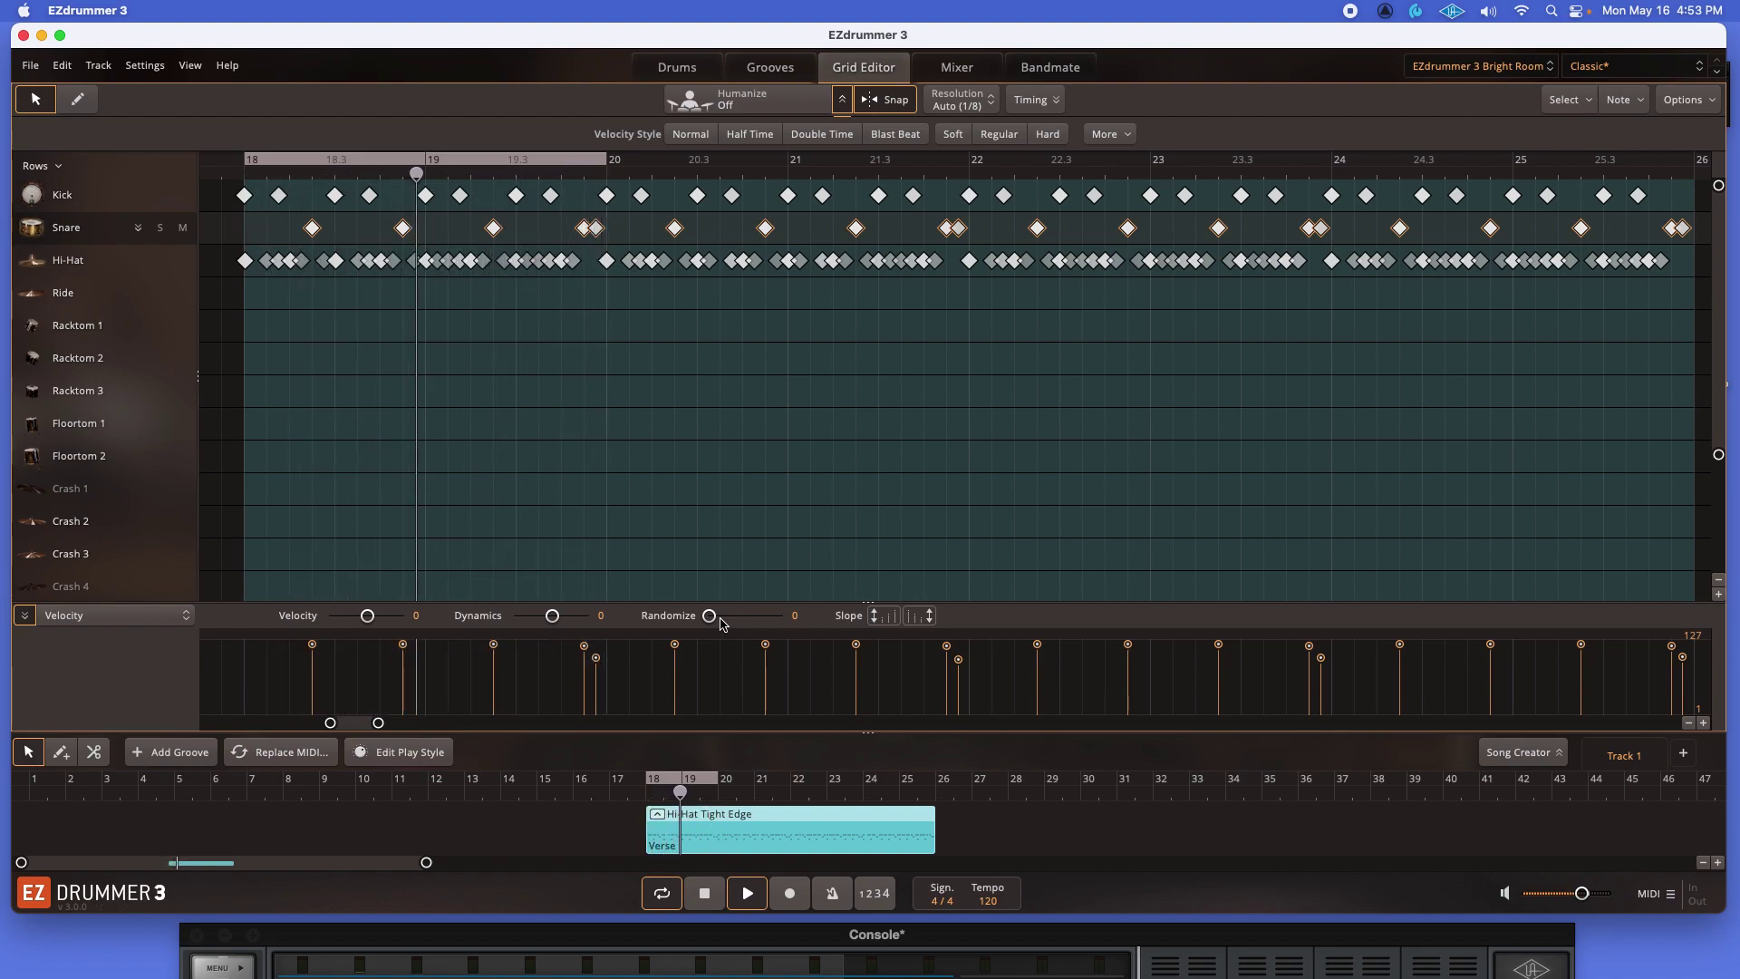
pyautogui.press('space')
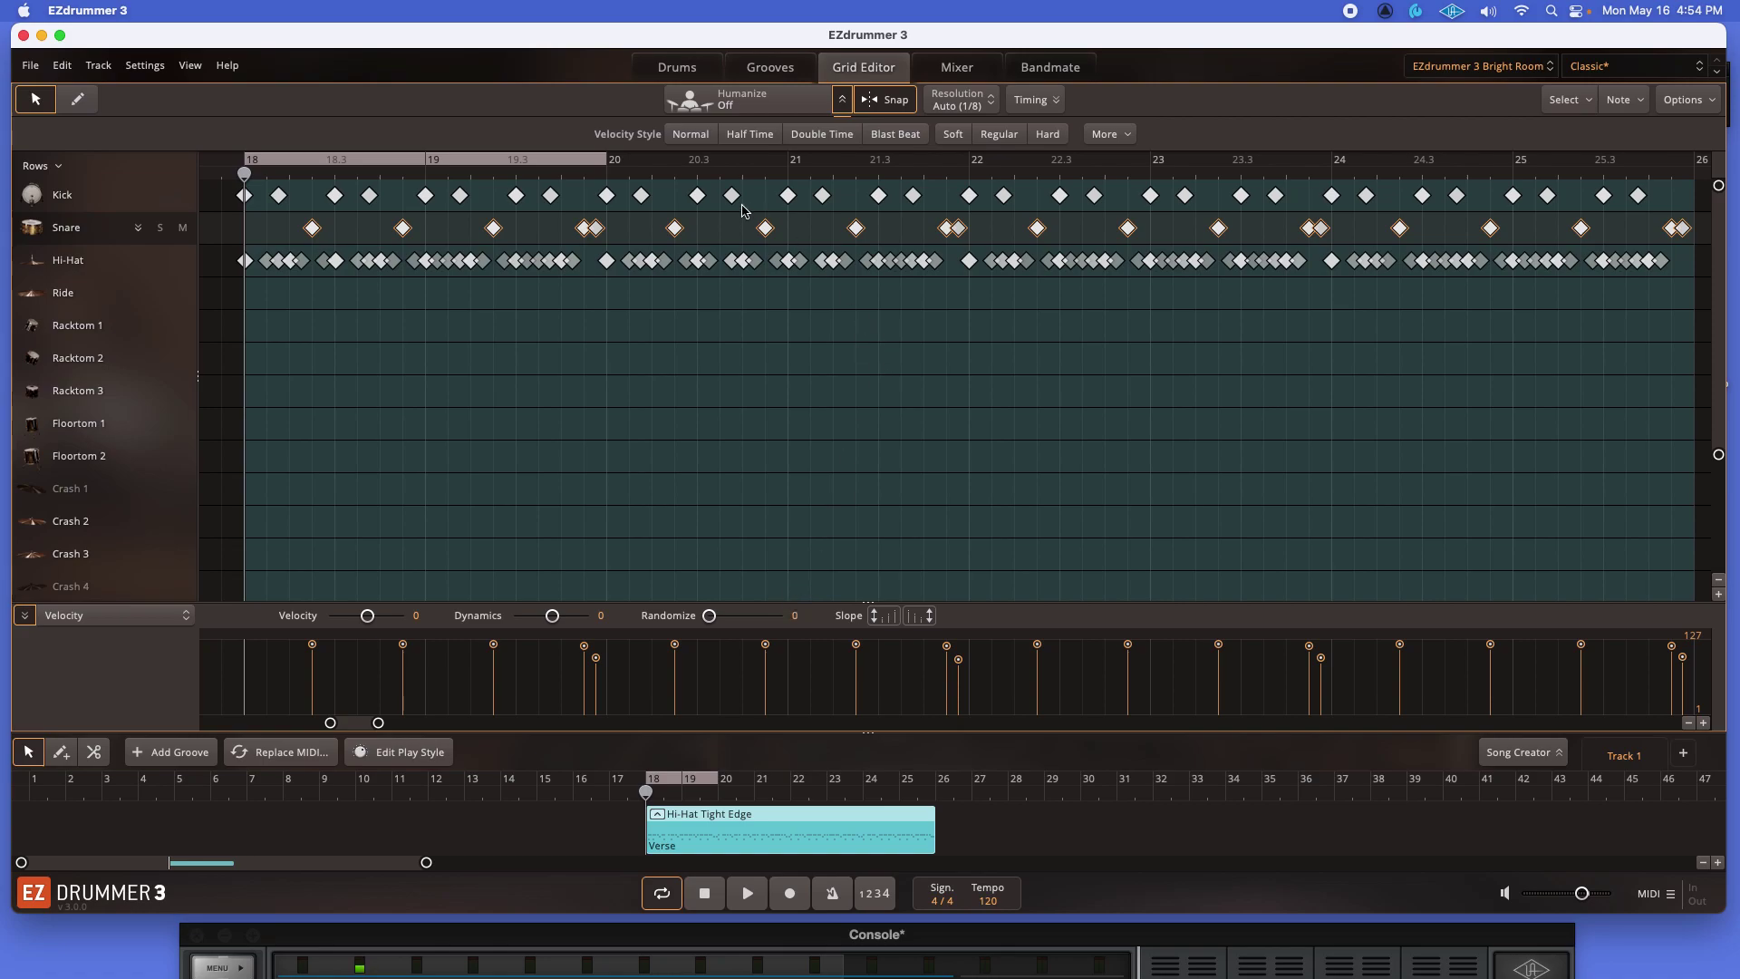
# Step: Switch Humanize on again and show the Grid Editor's Timing settings for quantize, swing and nudge
pyautogui.click(758, 107)
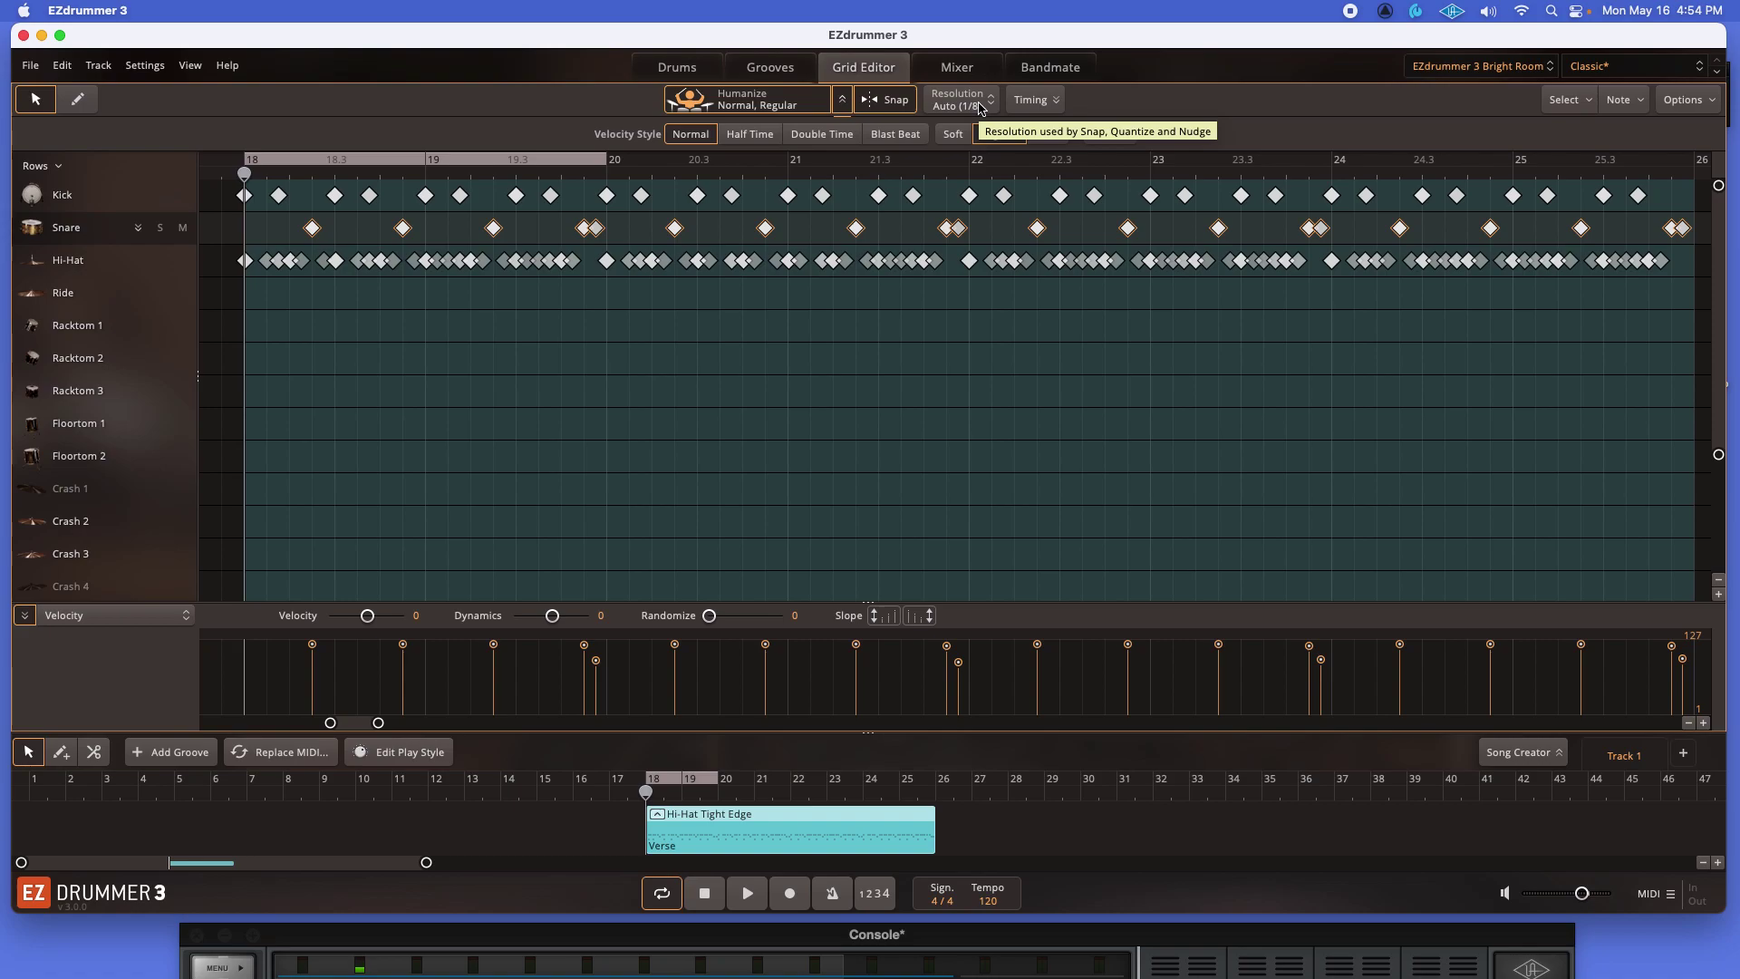
pyautogui.click(1054, 102)
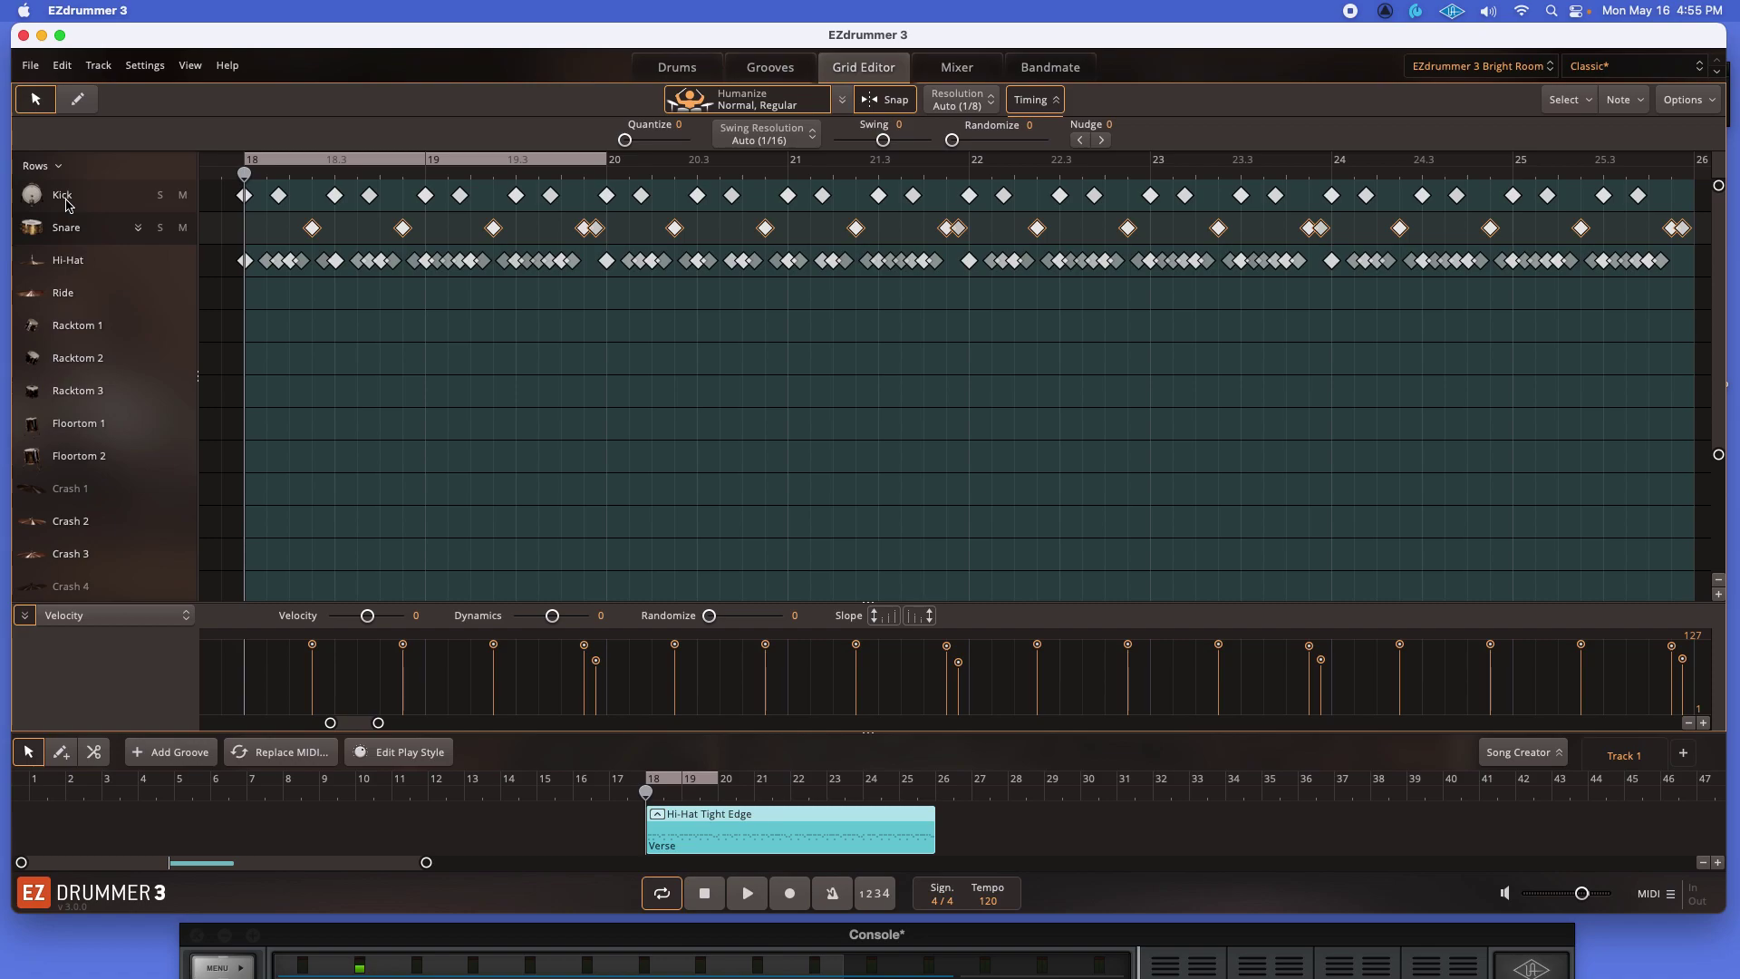
pyautogui.moveTo(691, 43); pyautogui.dragTo(686, 52)
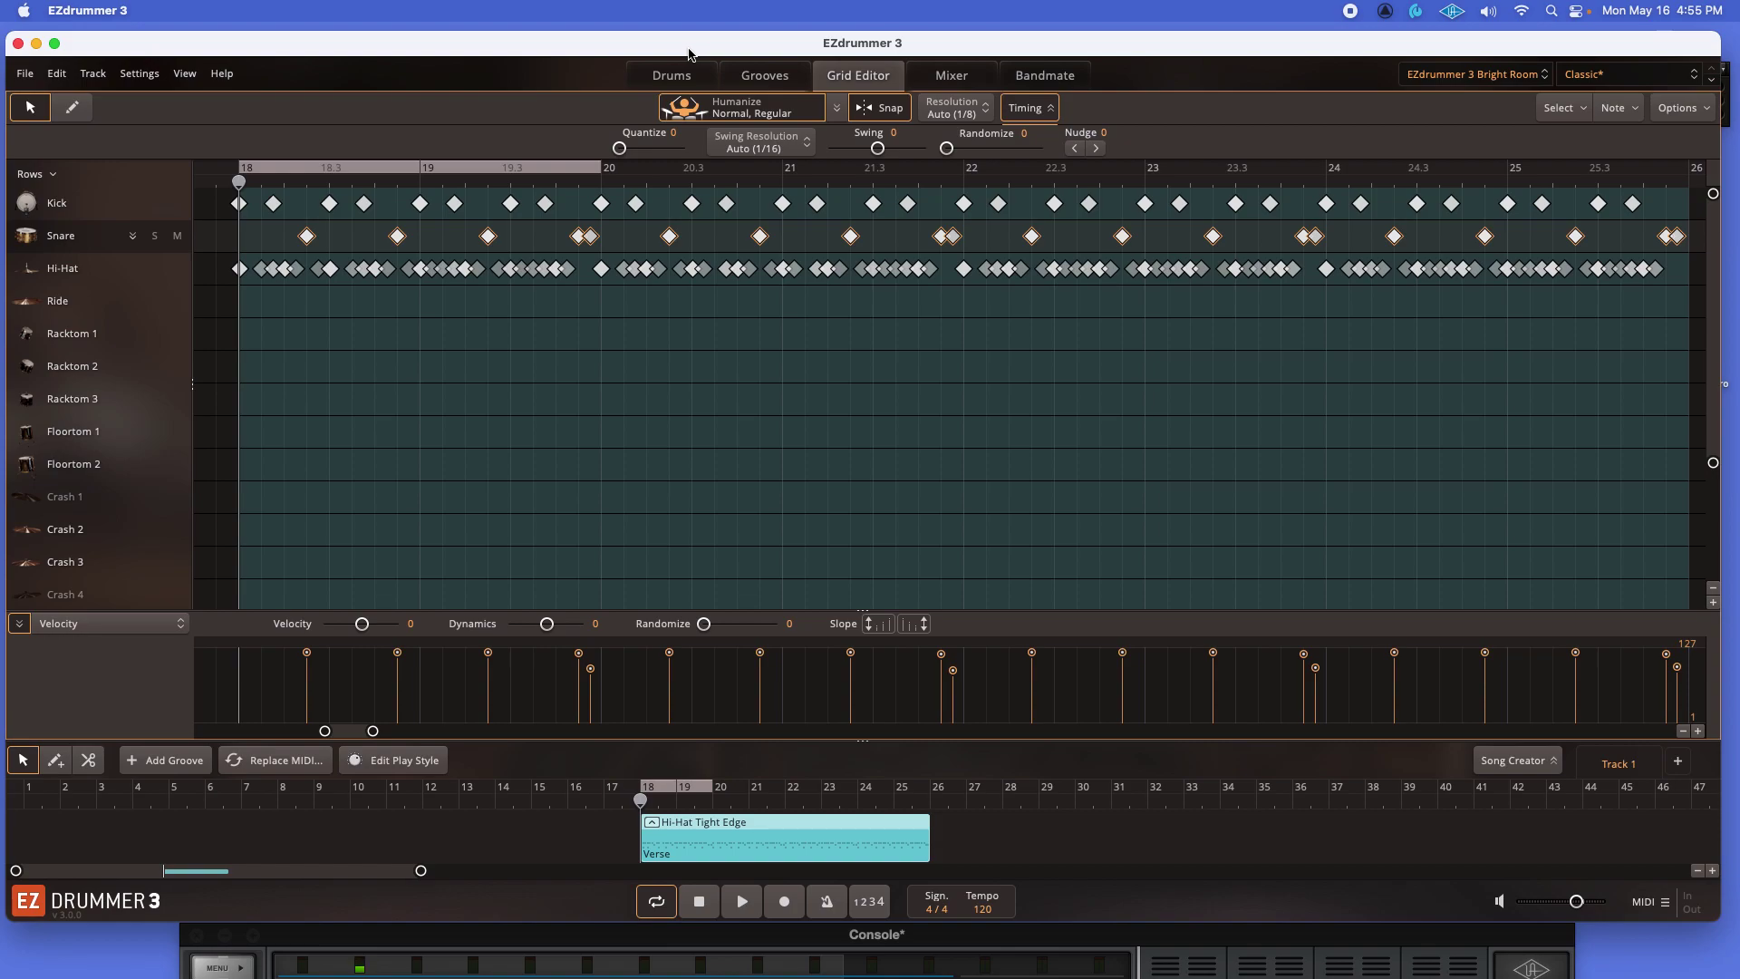